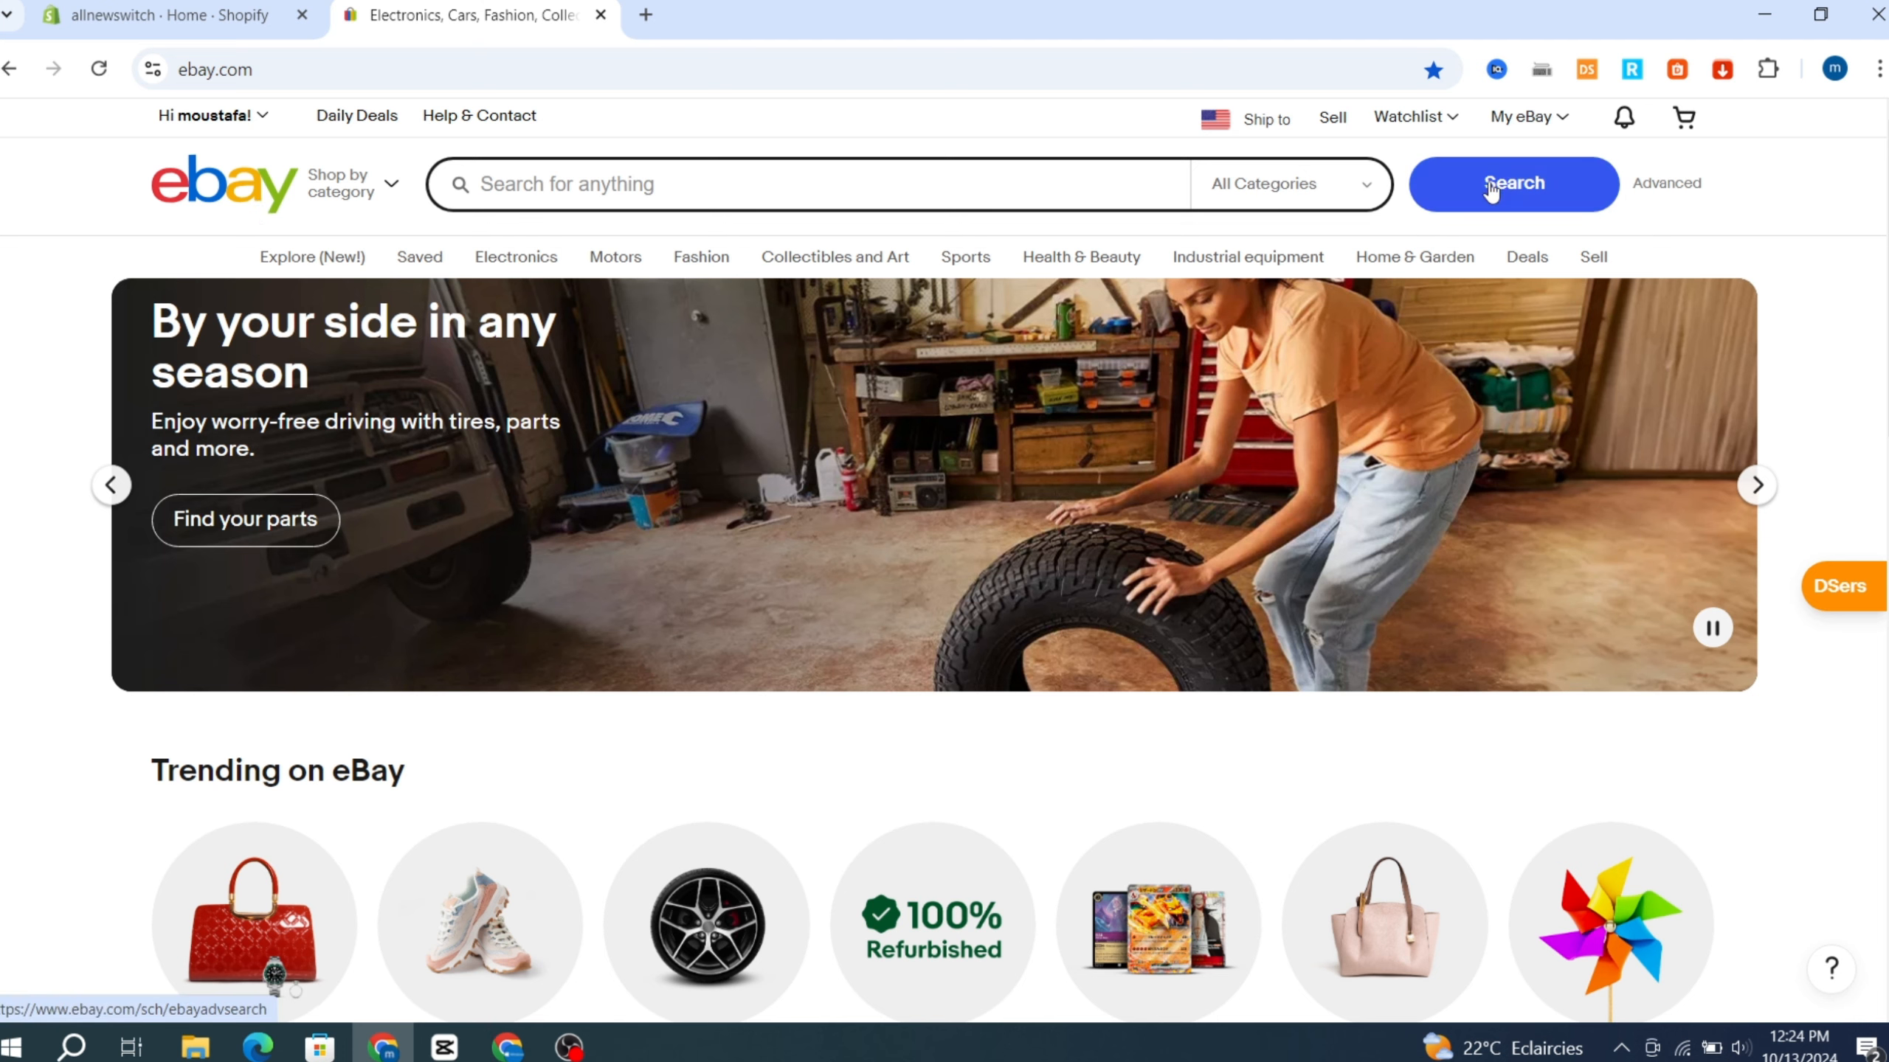
Open the Shopify App Store from the store's Apps and sales channels settings.
click(115, 16)
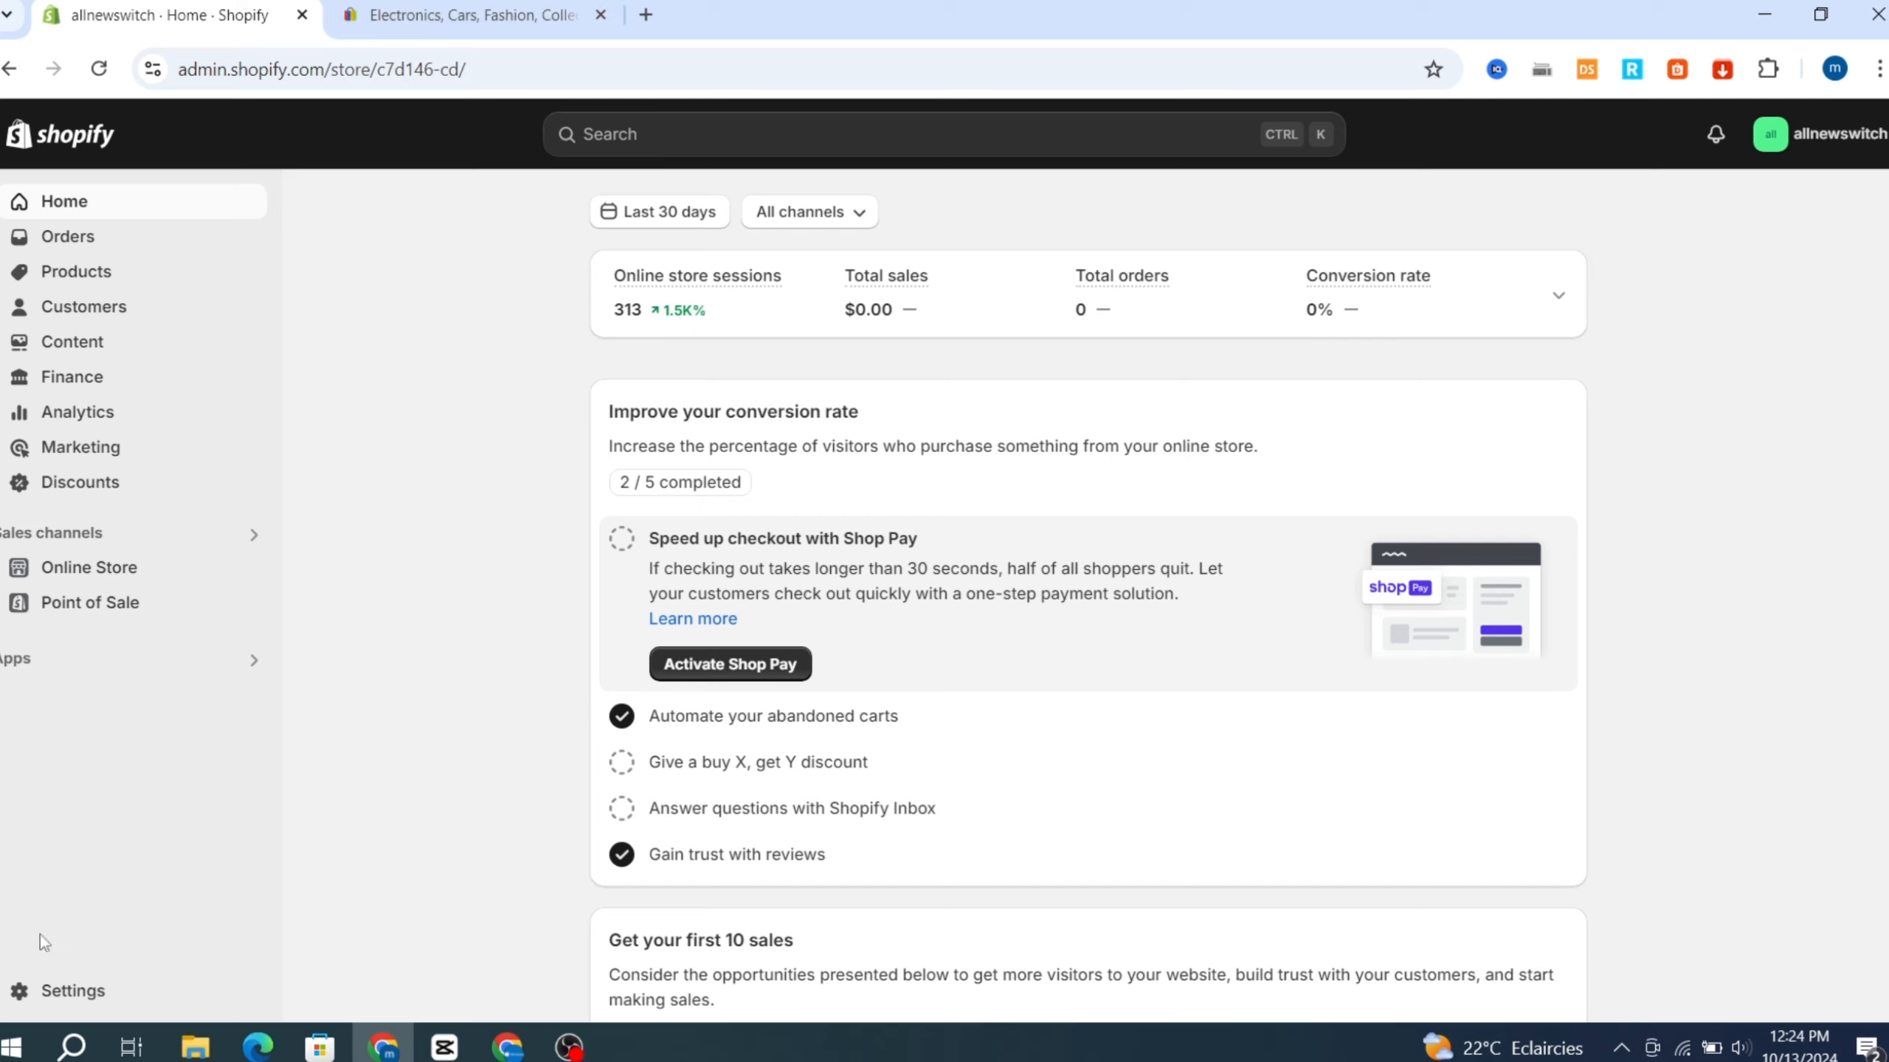
click(67, 993)
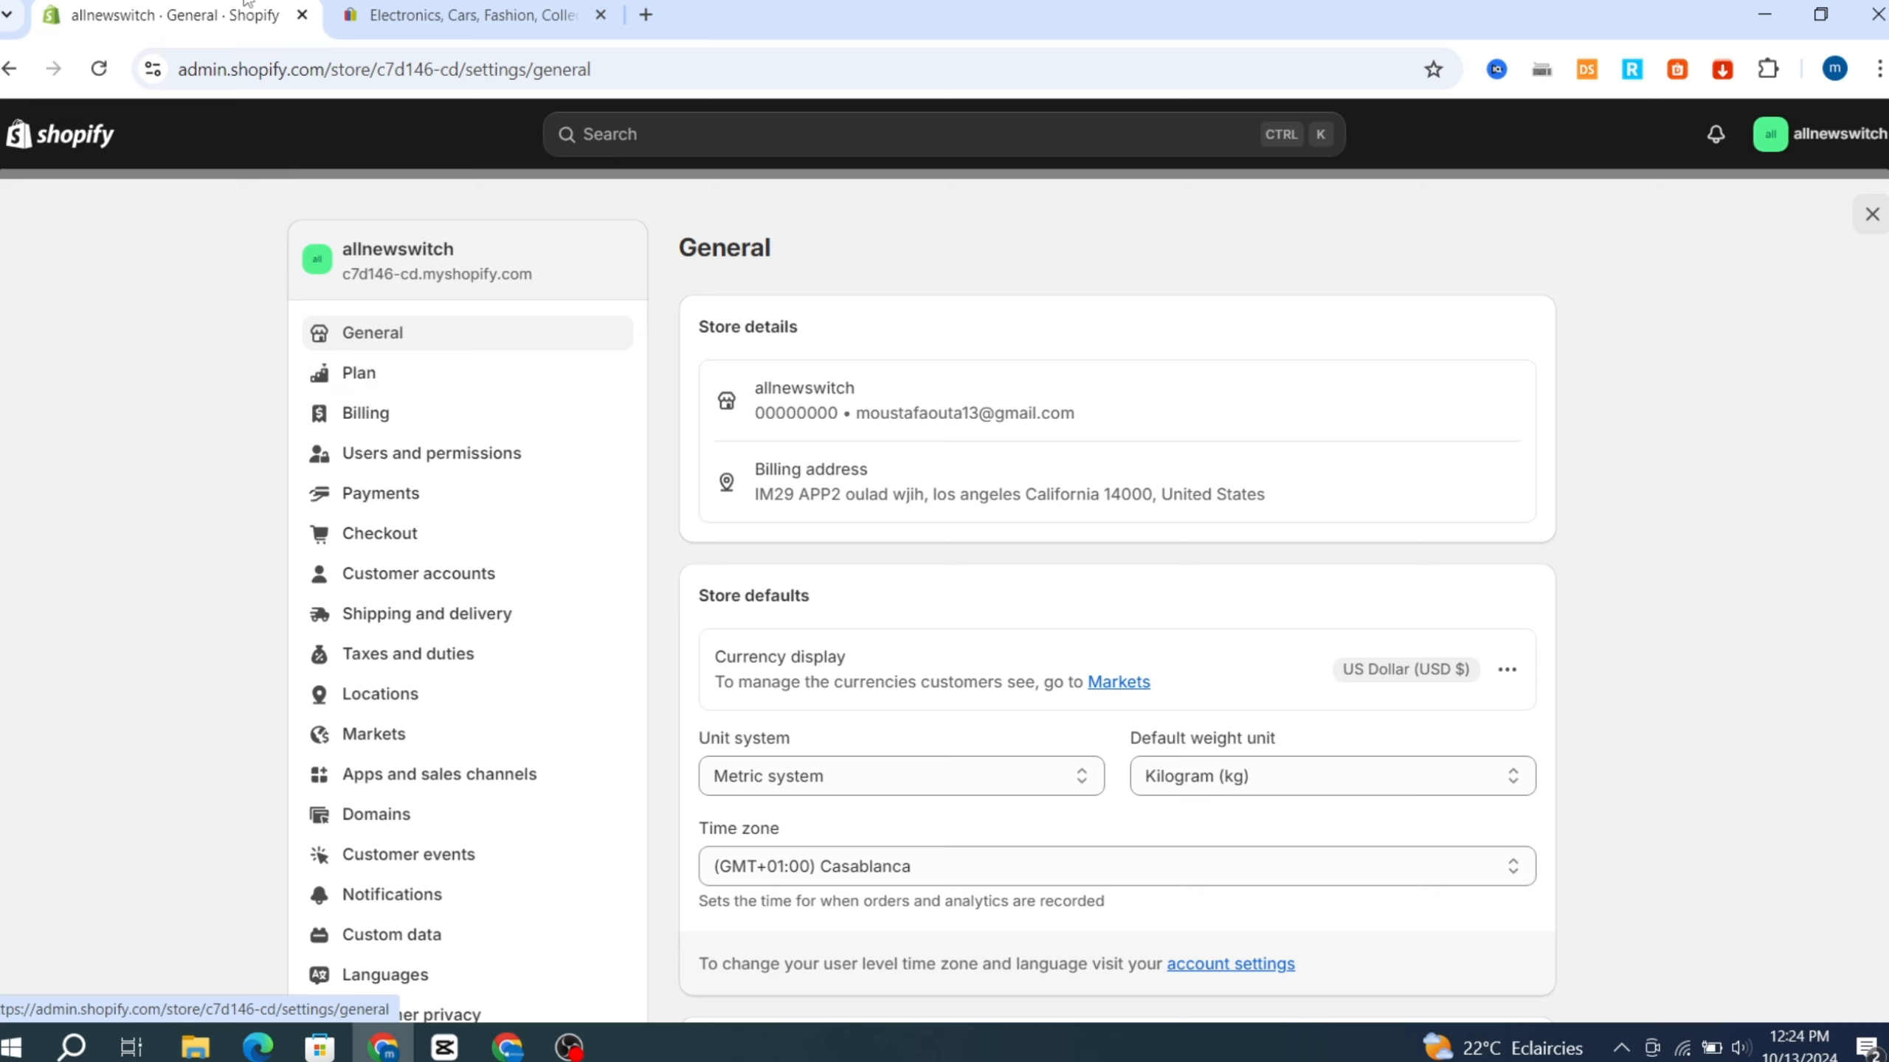
click(469, 15)
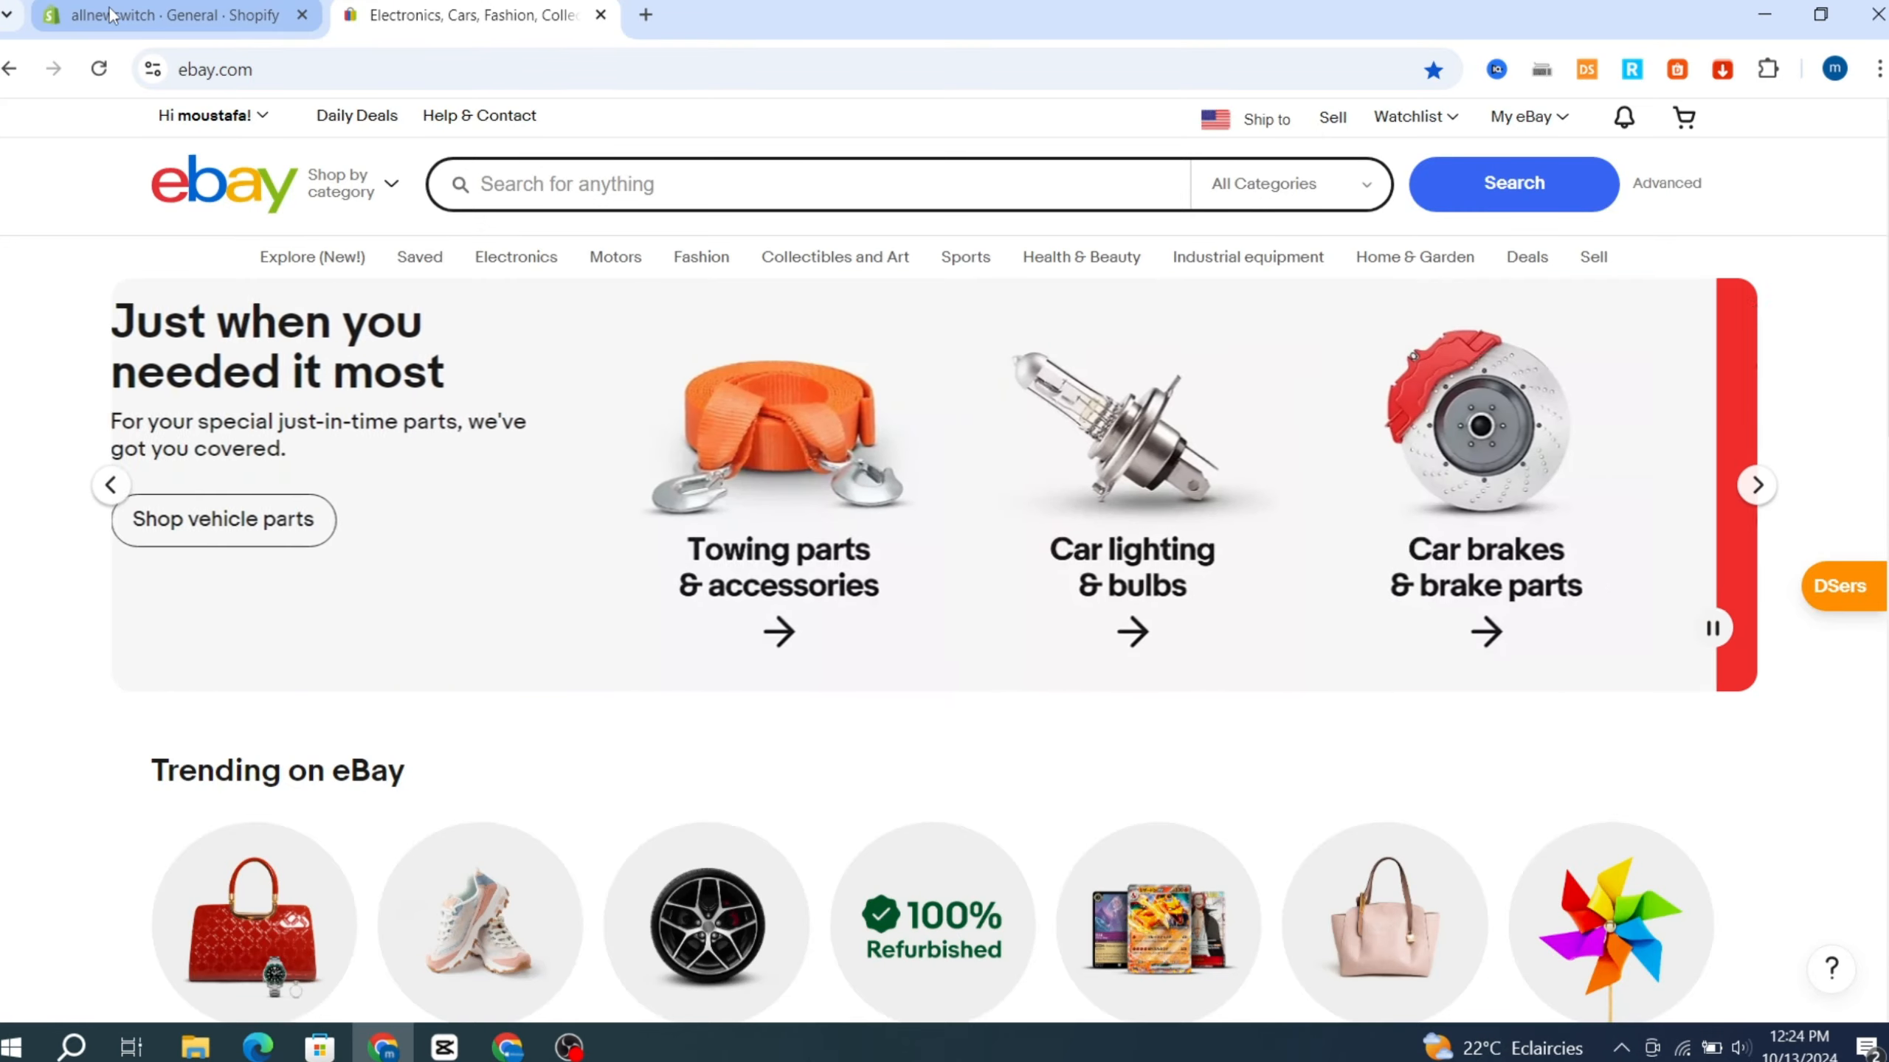
click(110, 15)
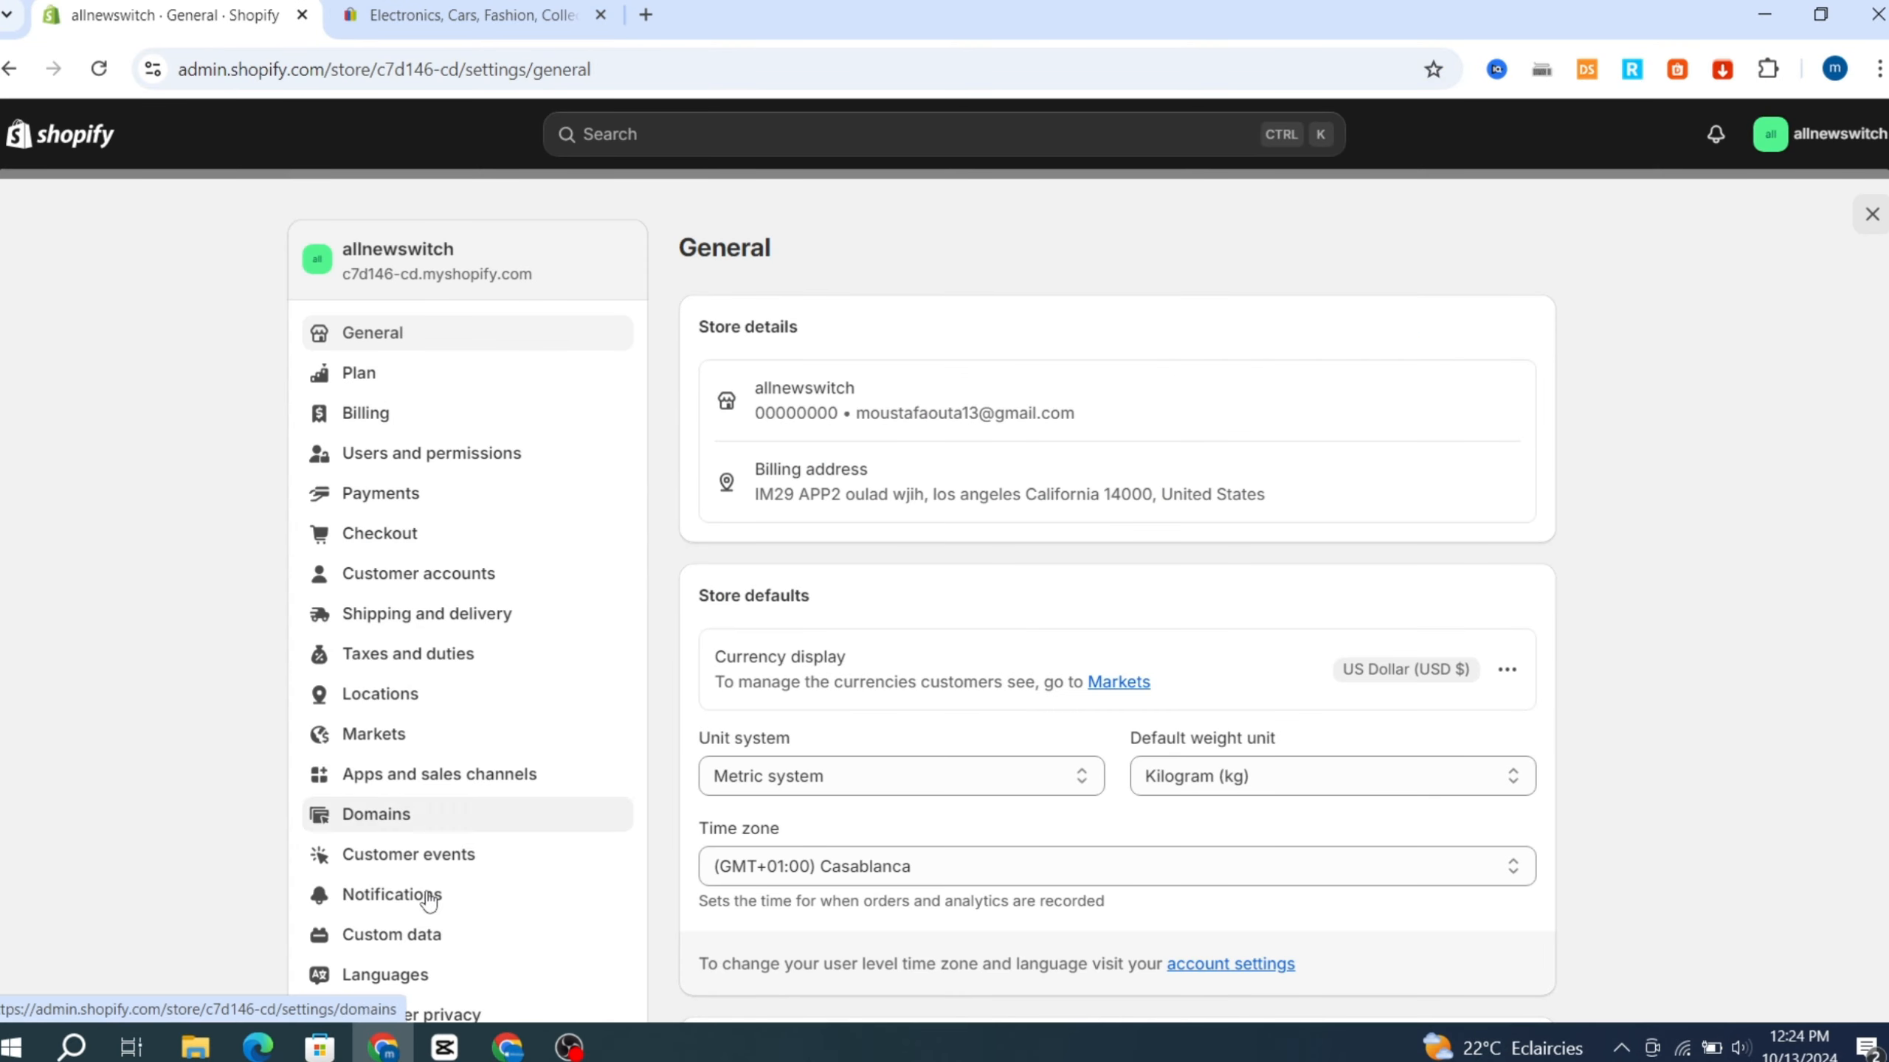
click(355, 776)
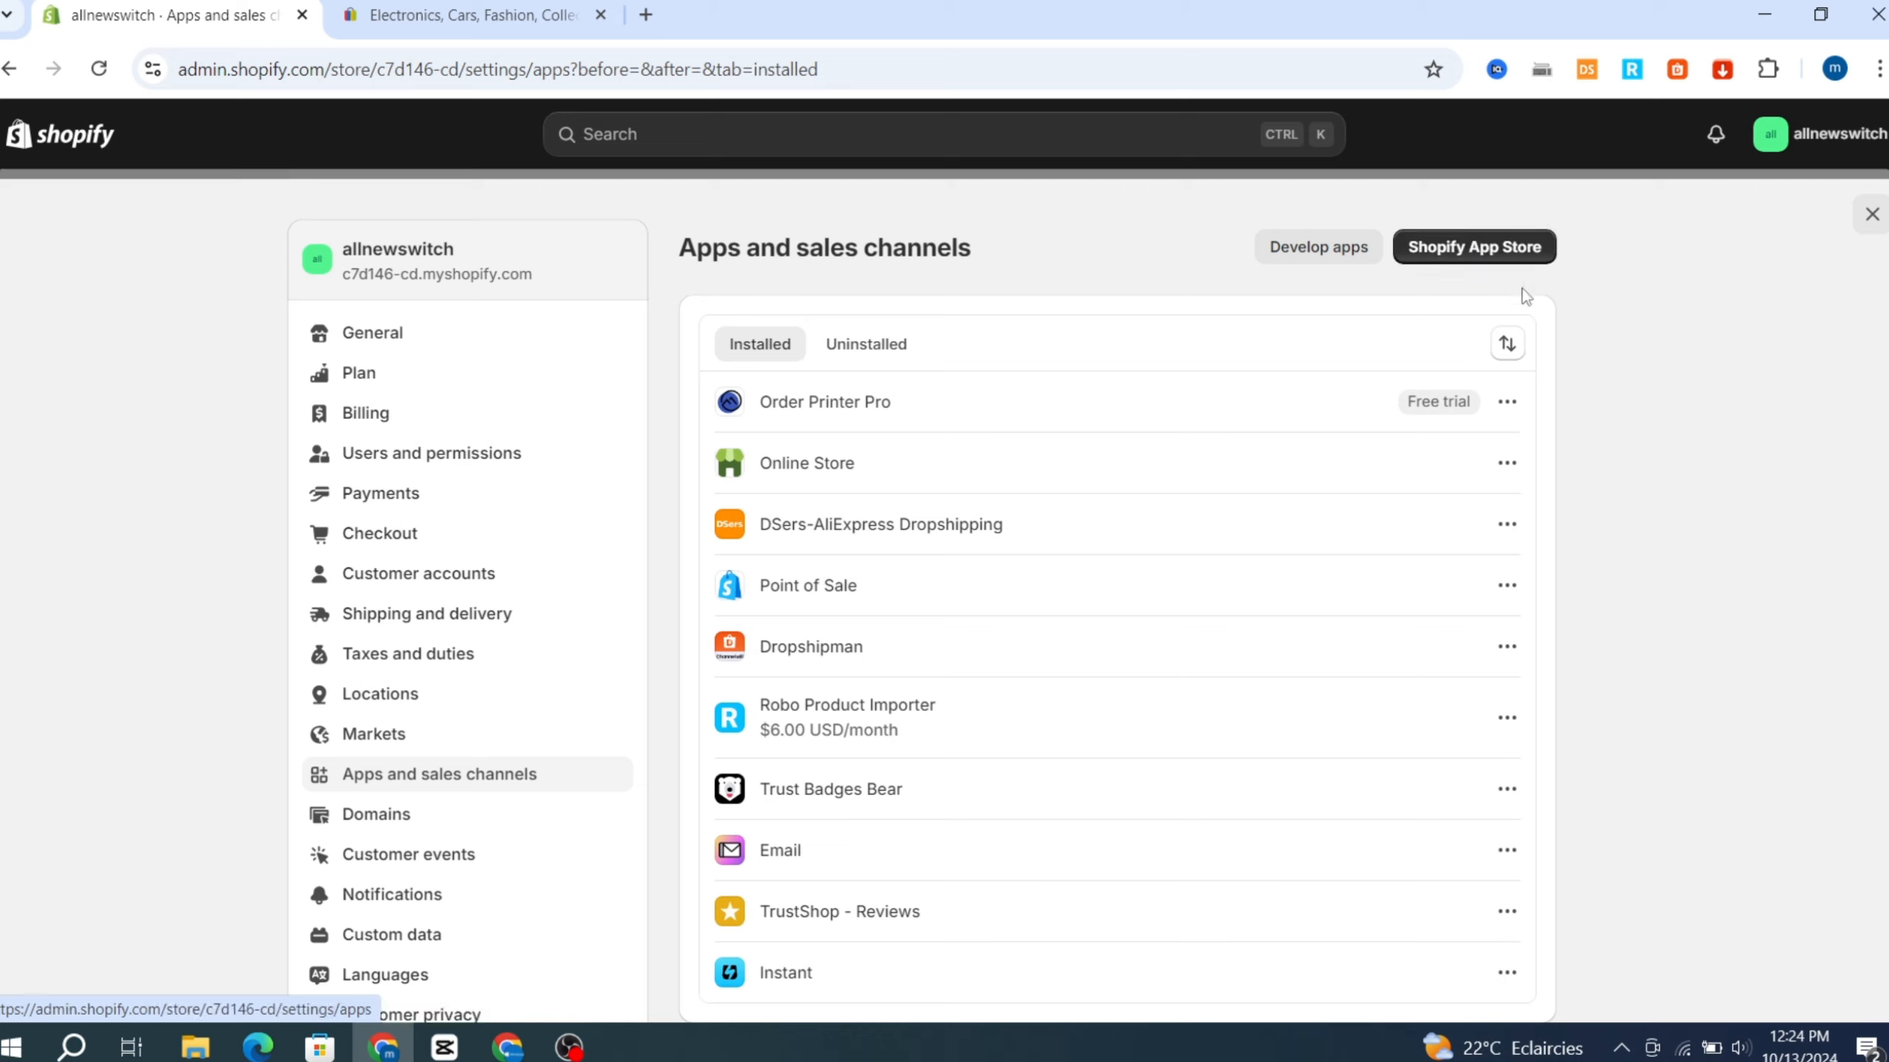
click(1445, 266)
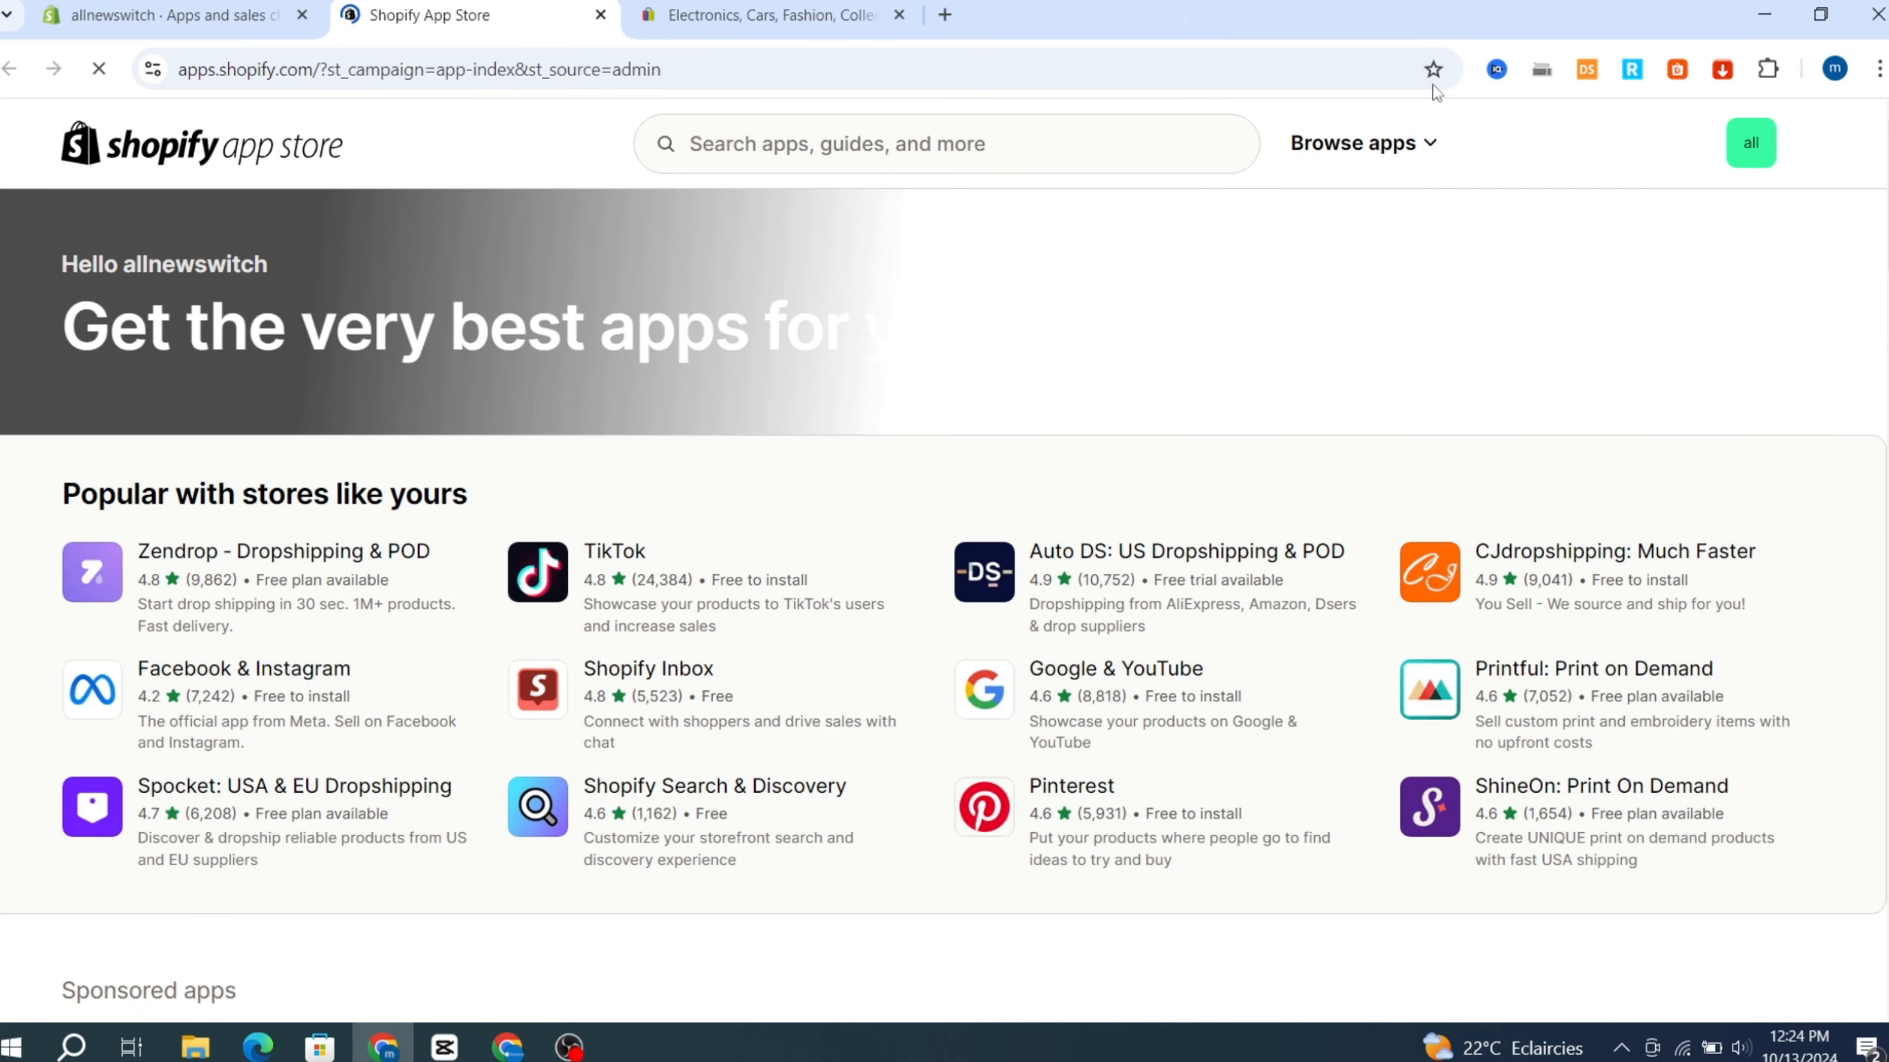
Search the app store for "ebay" and open the Shopify Marketplace Connect listing.
click(816, 145)
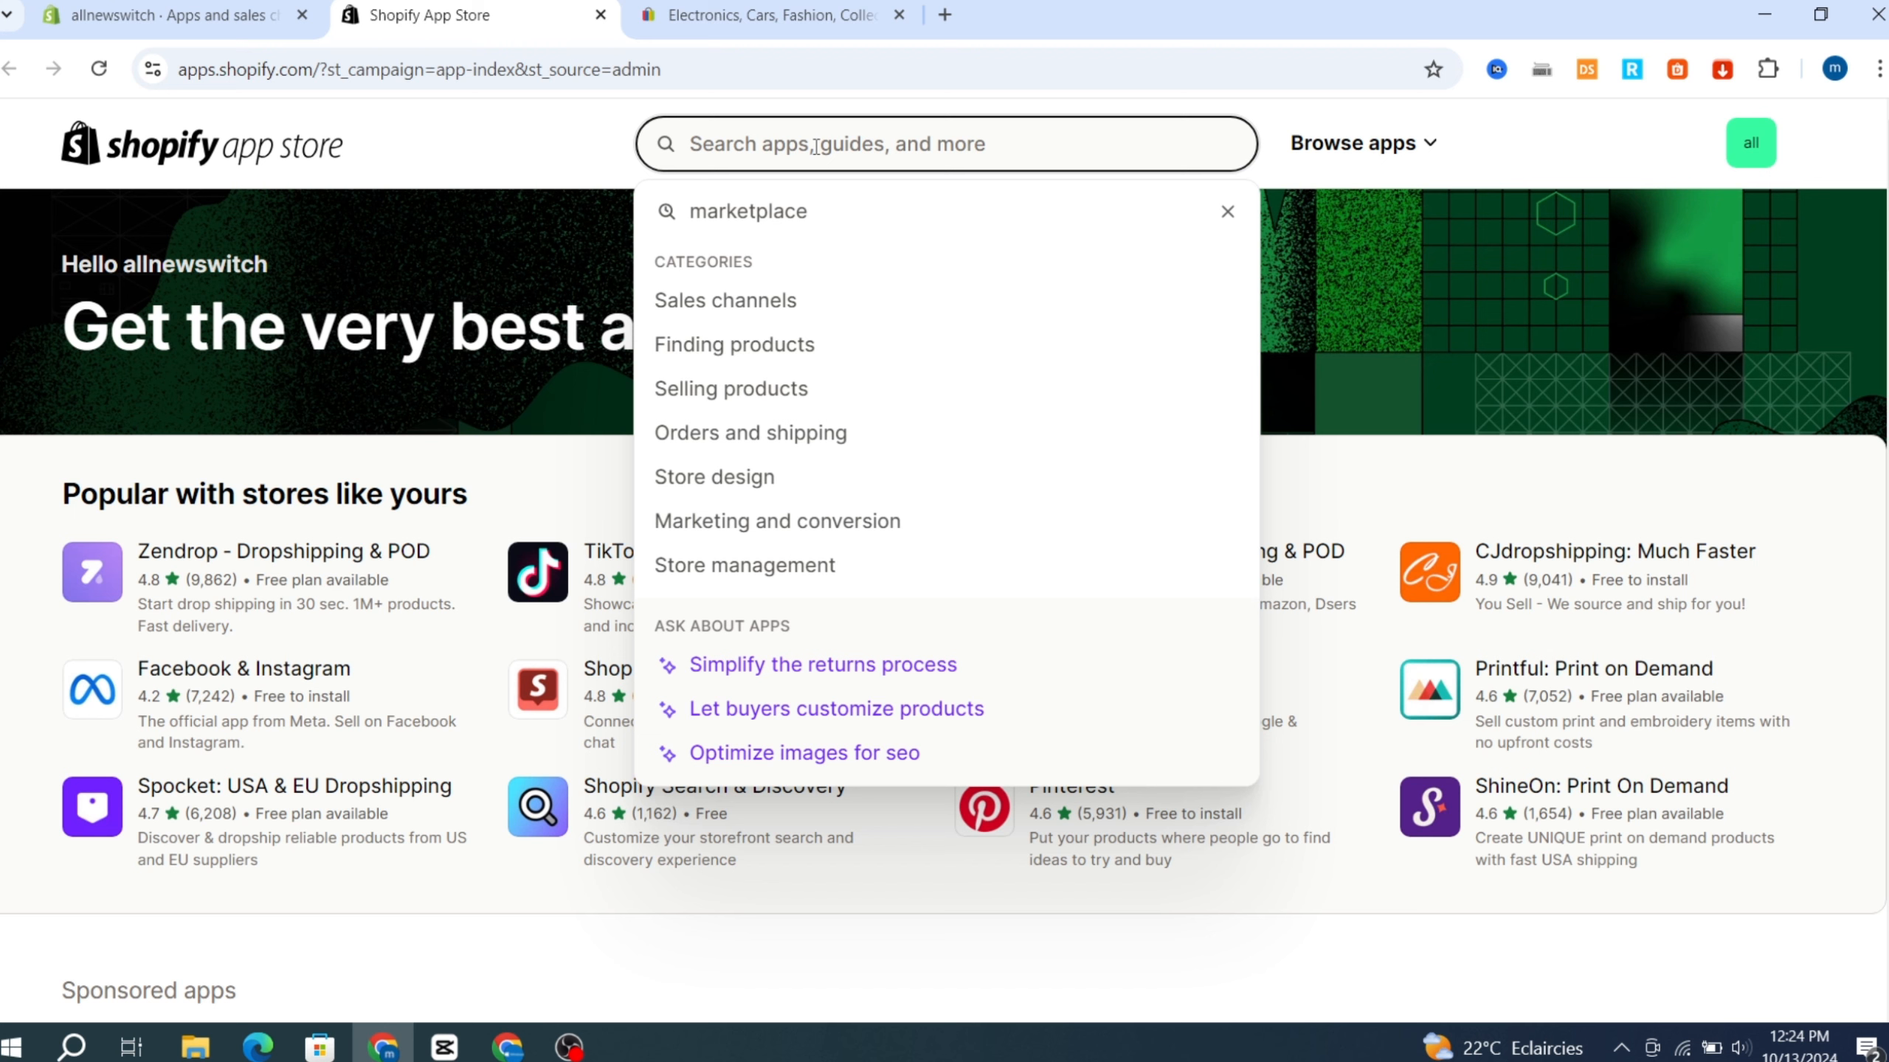
text(ebay)
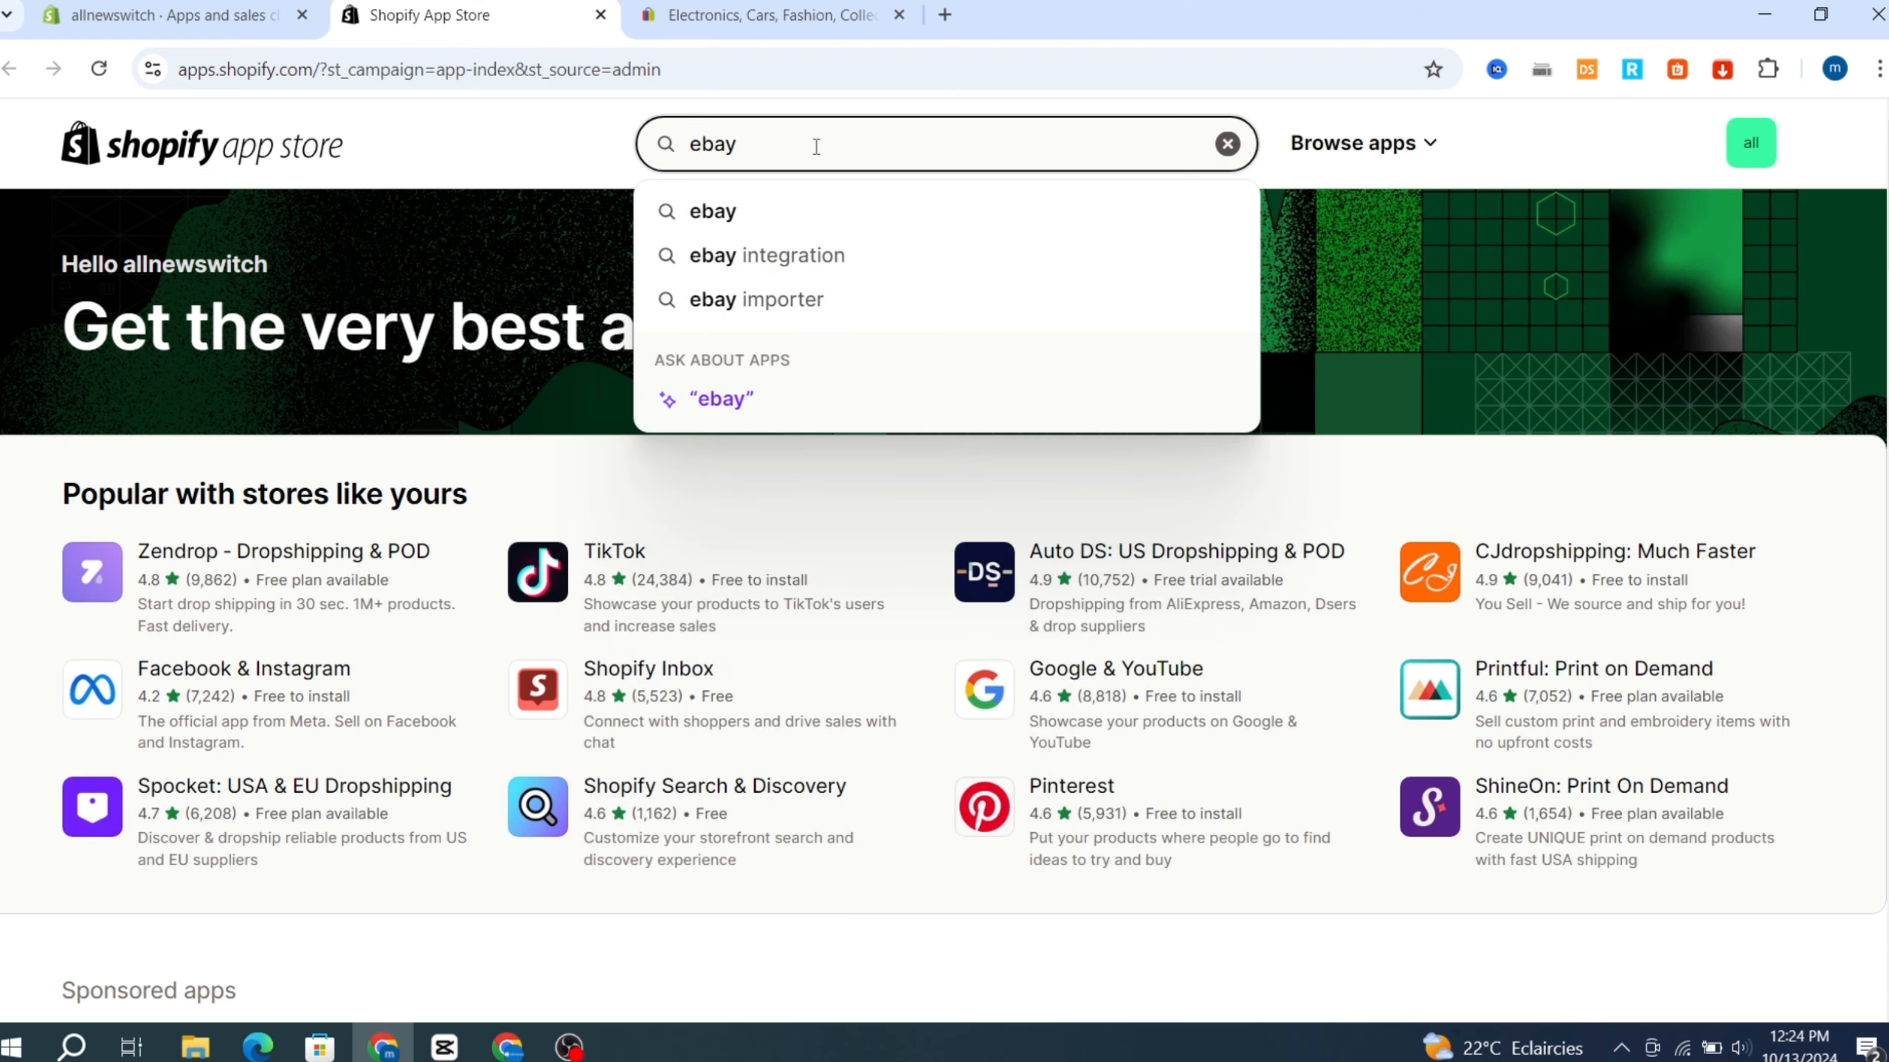
key(Return)
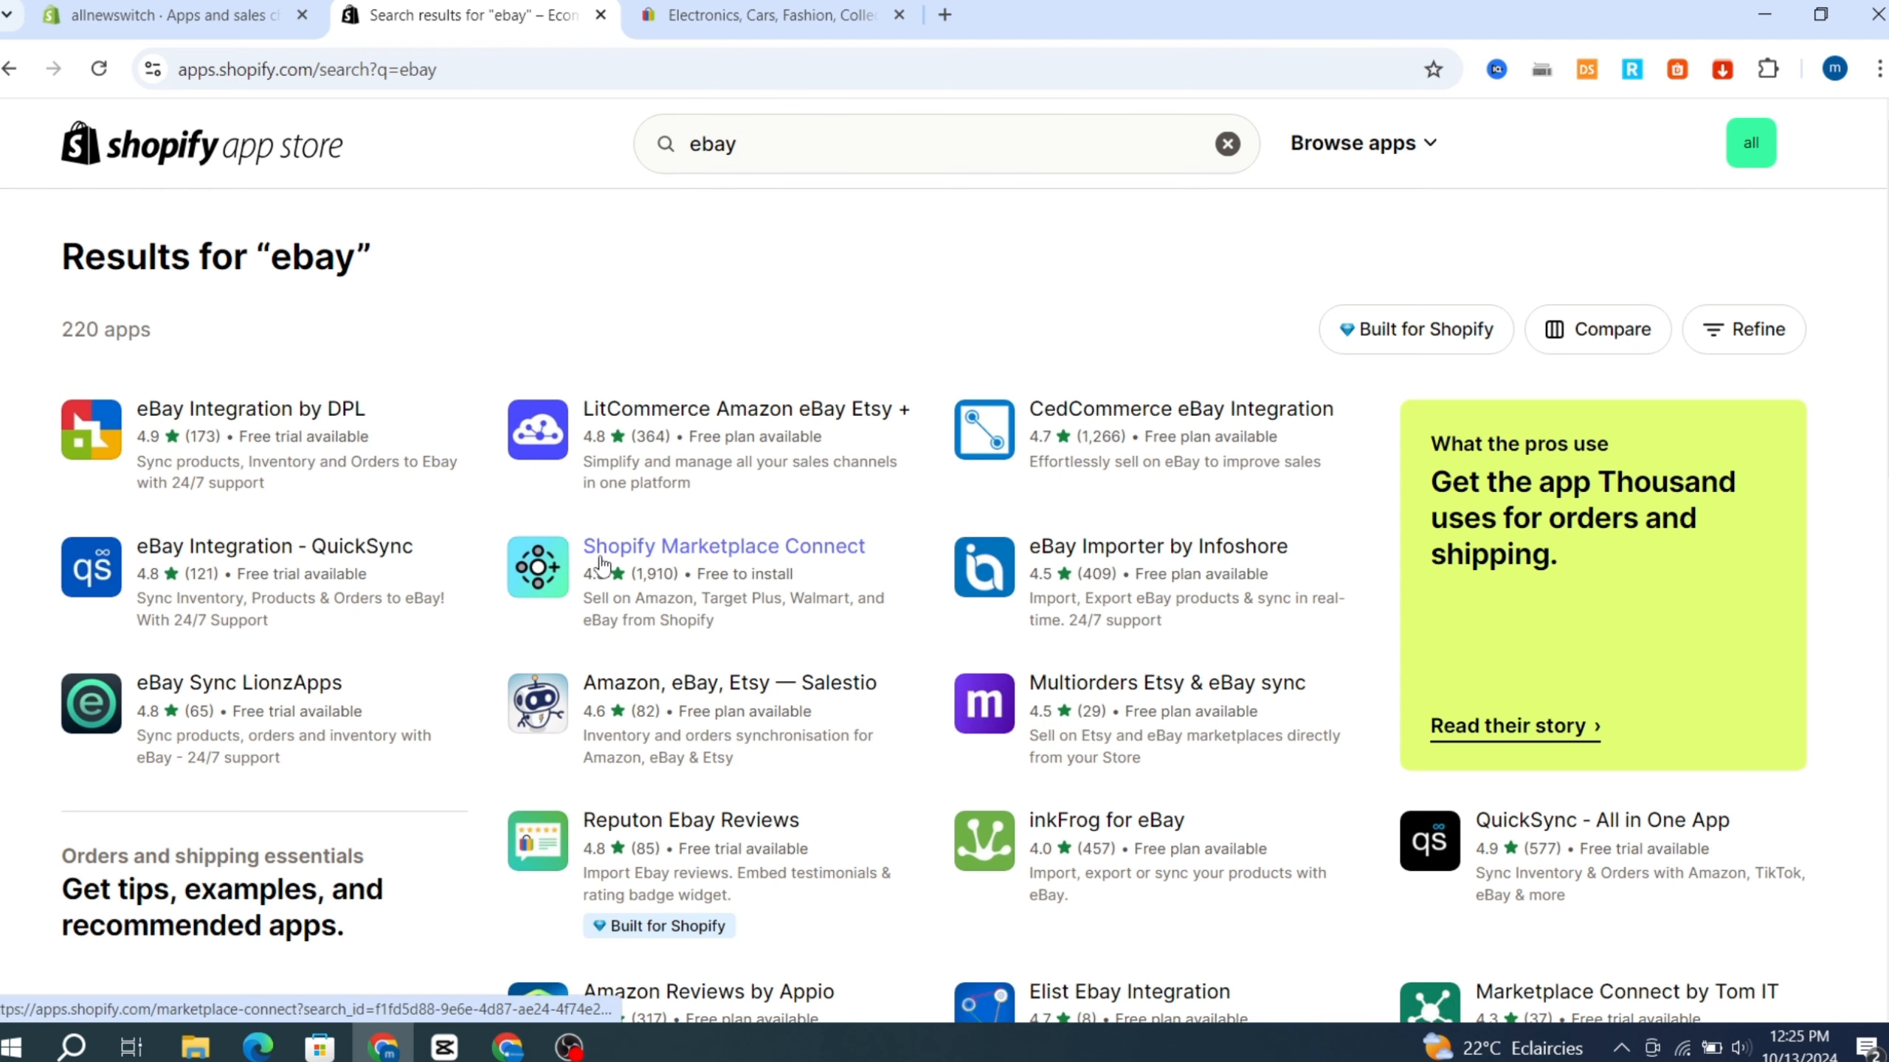
click(706, 552)
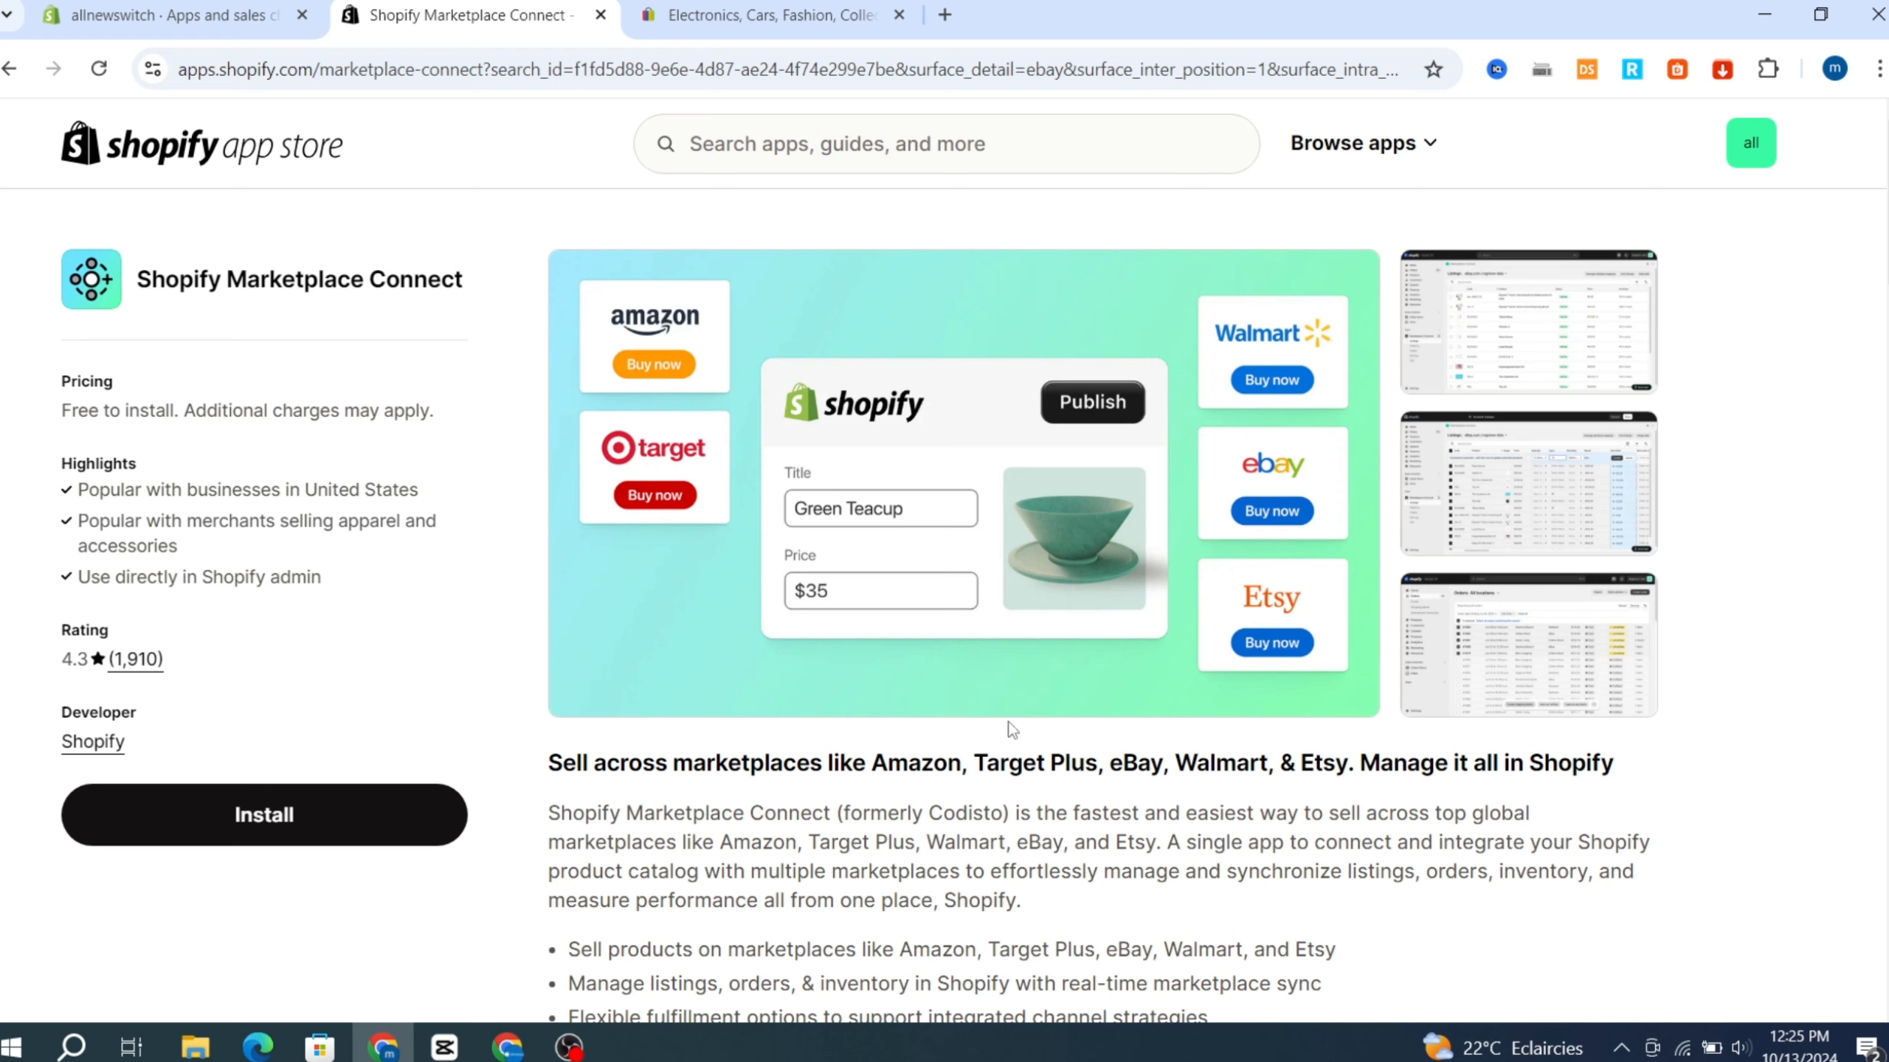
Review the Shopify Marketplace Connect description and install the app on the store, approving its data access.
scroll(701, 578, down, 2)
scroll(701, 578, down, 3)
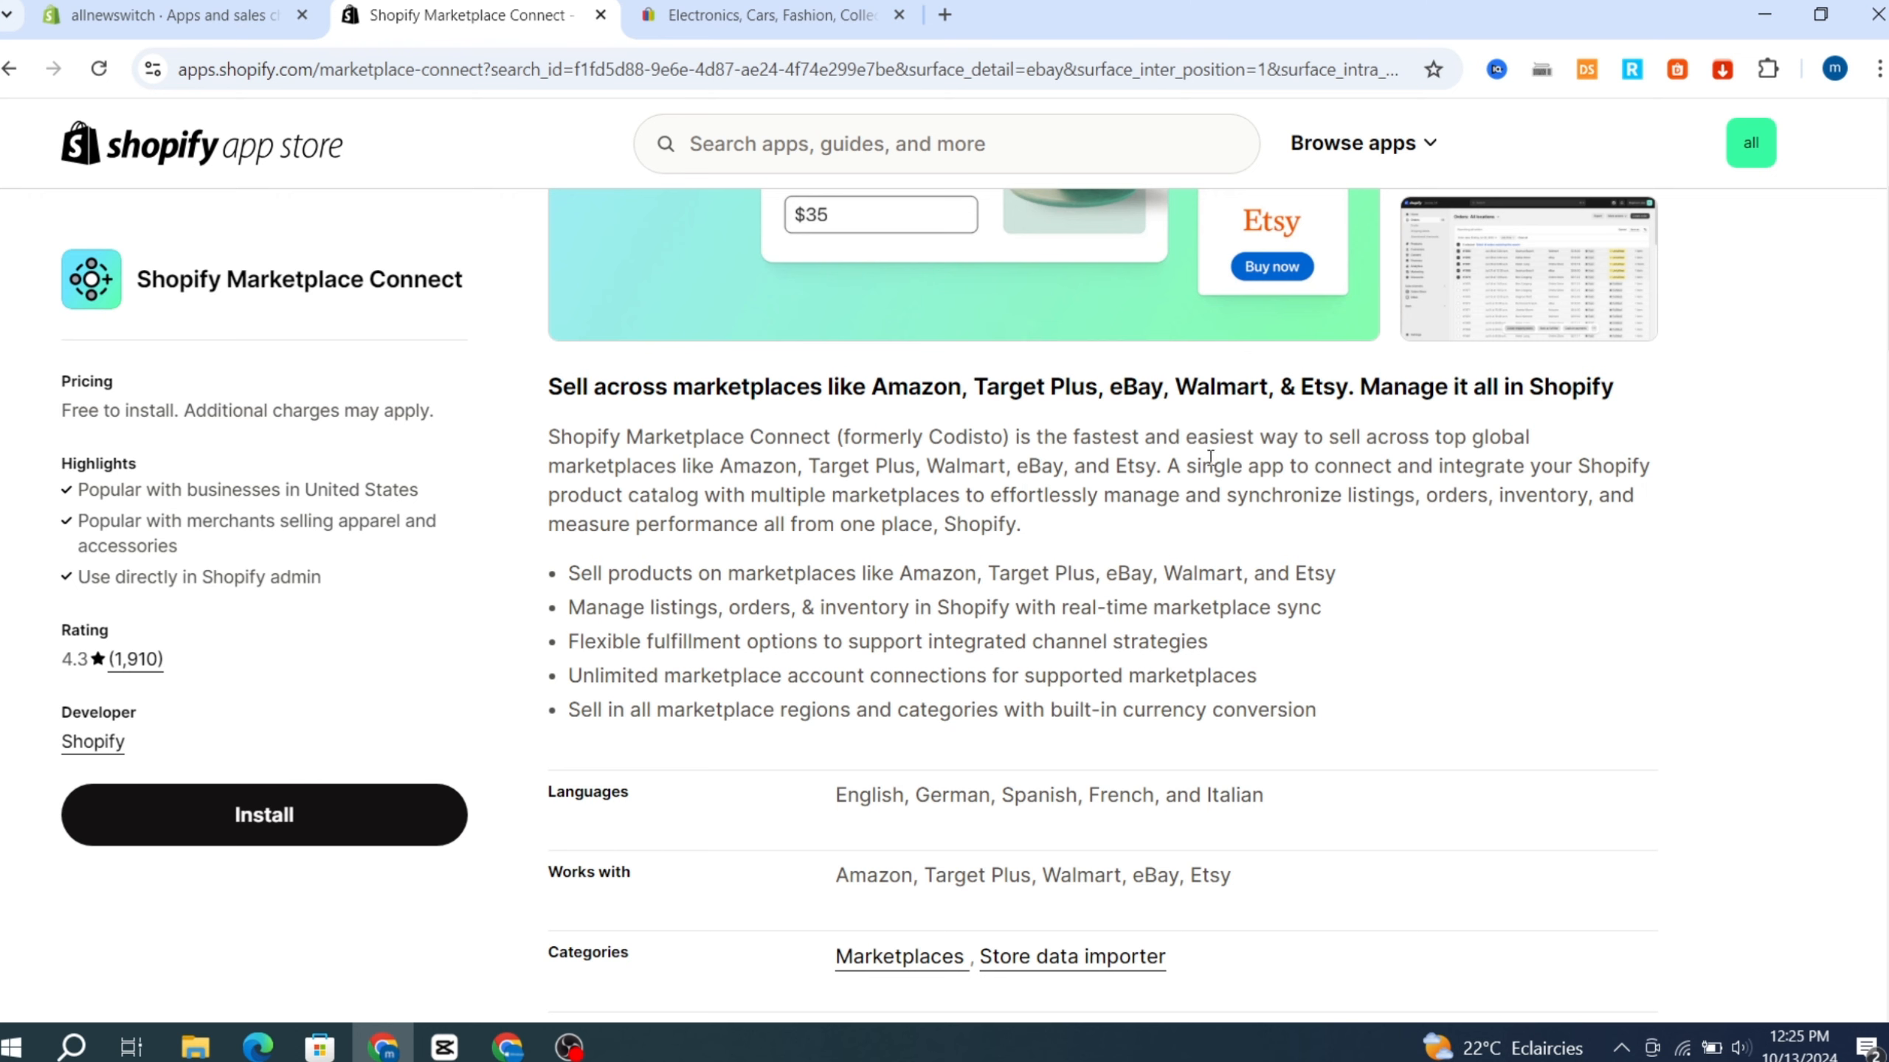
scroll(536, 707, down, 3)
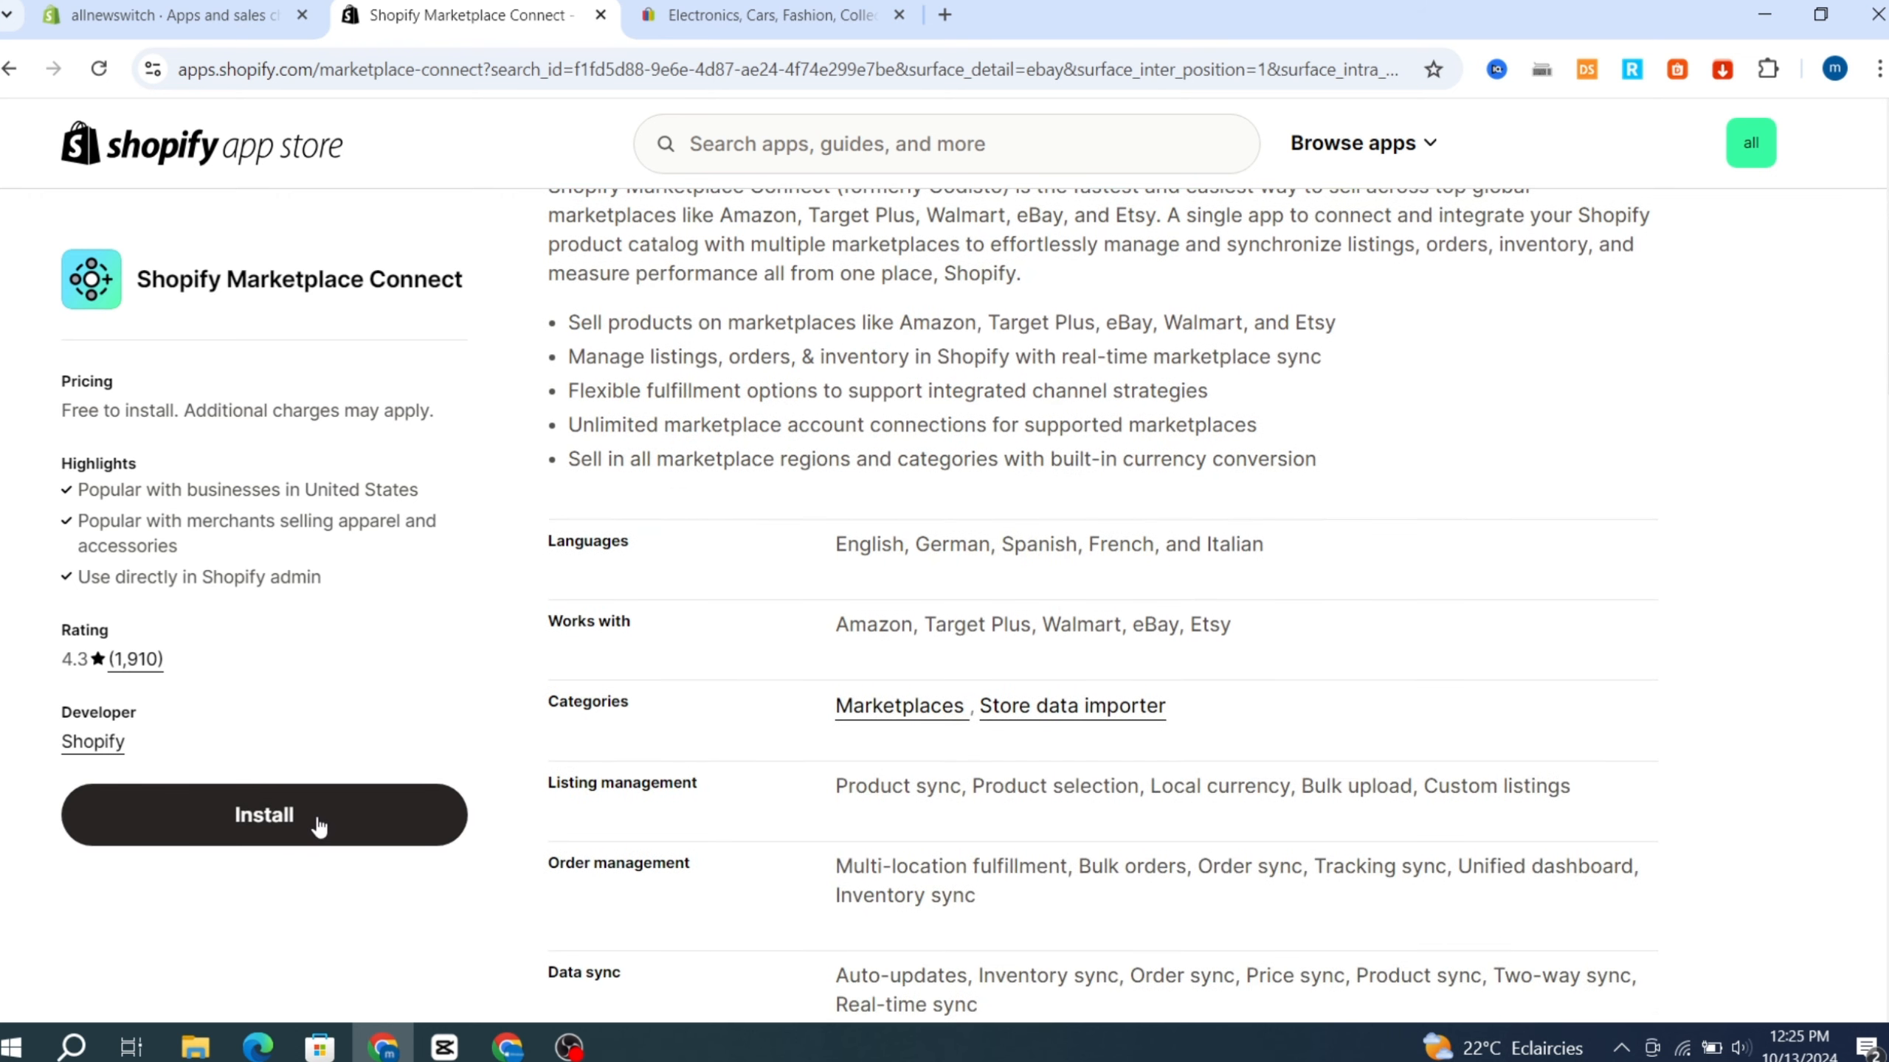
click(245, 822)
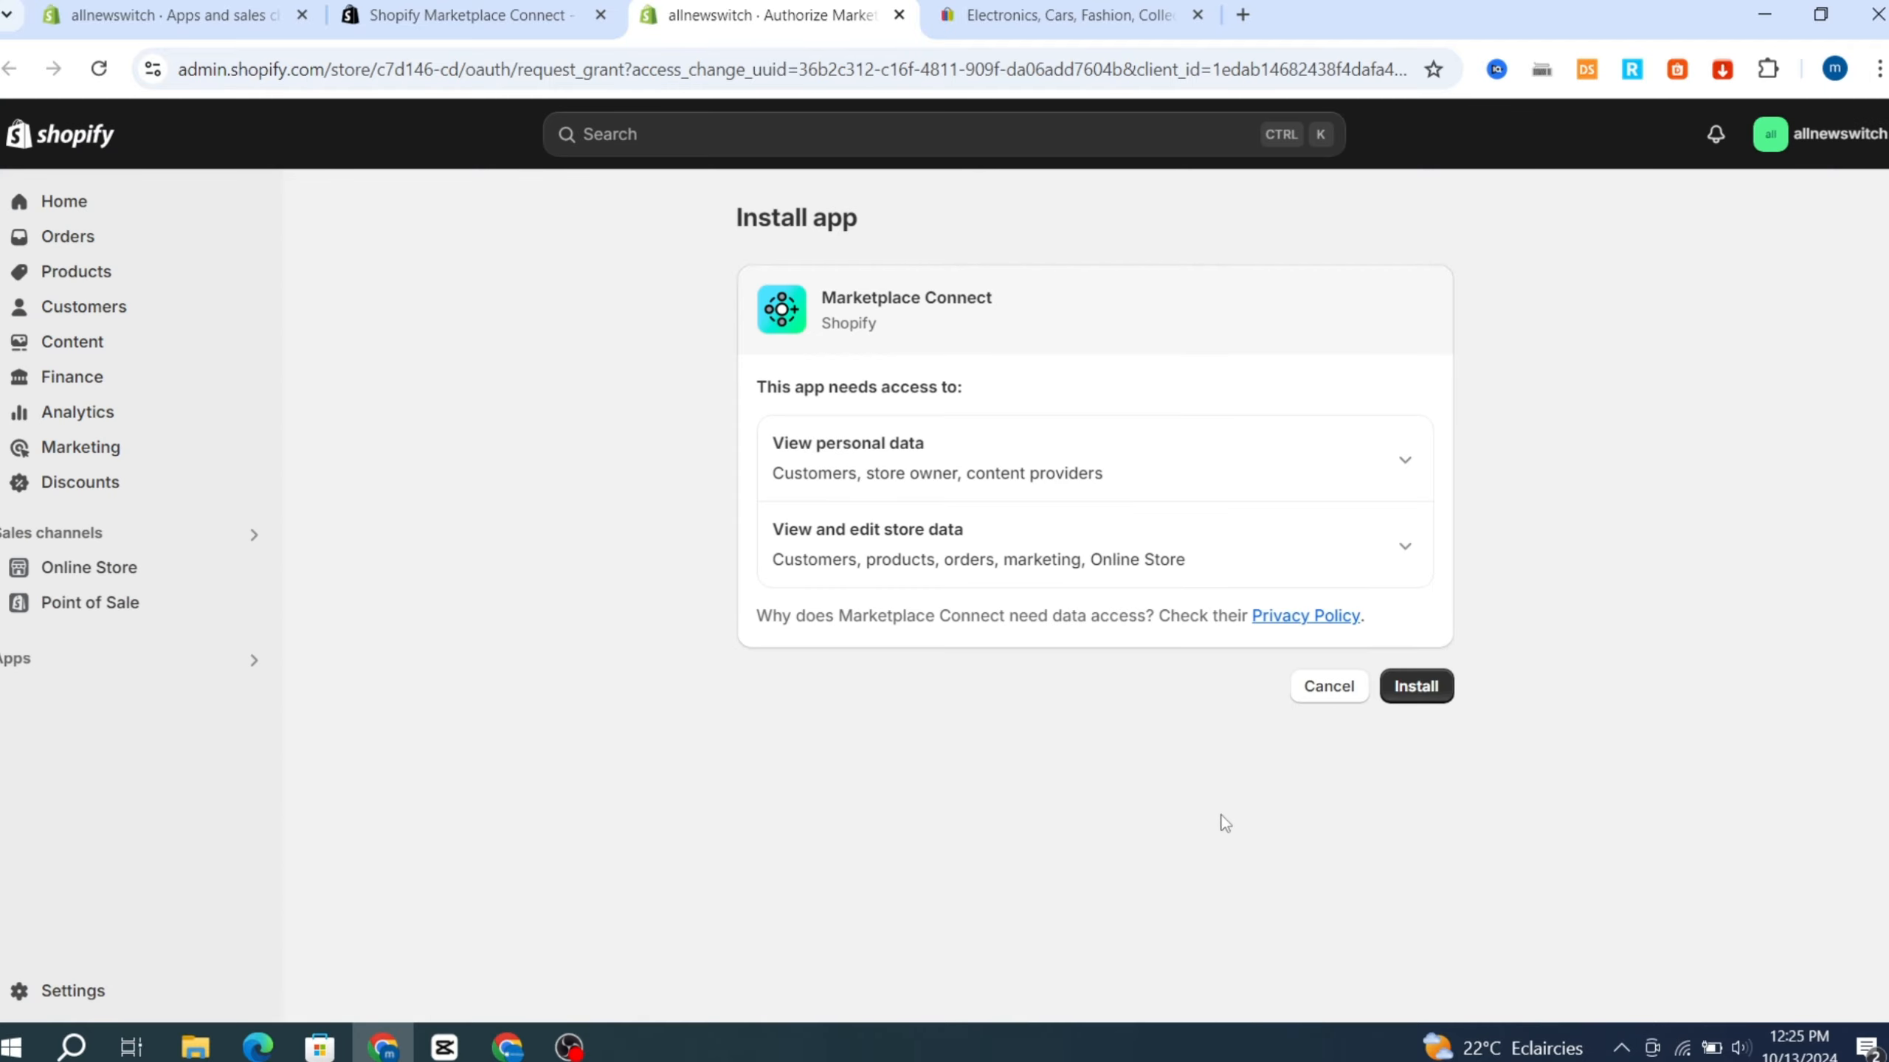
click(1411, 691)
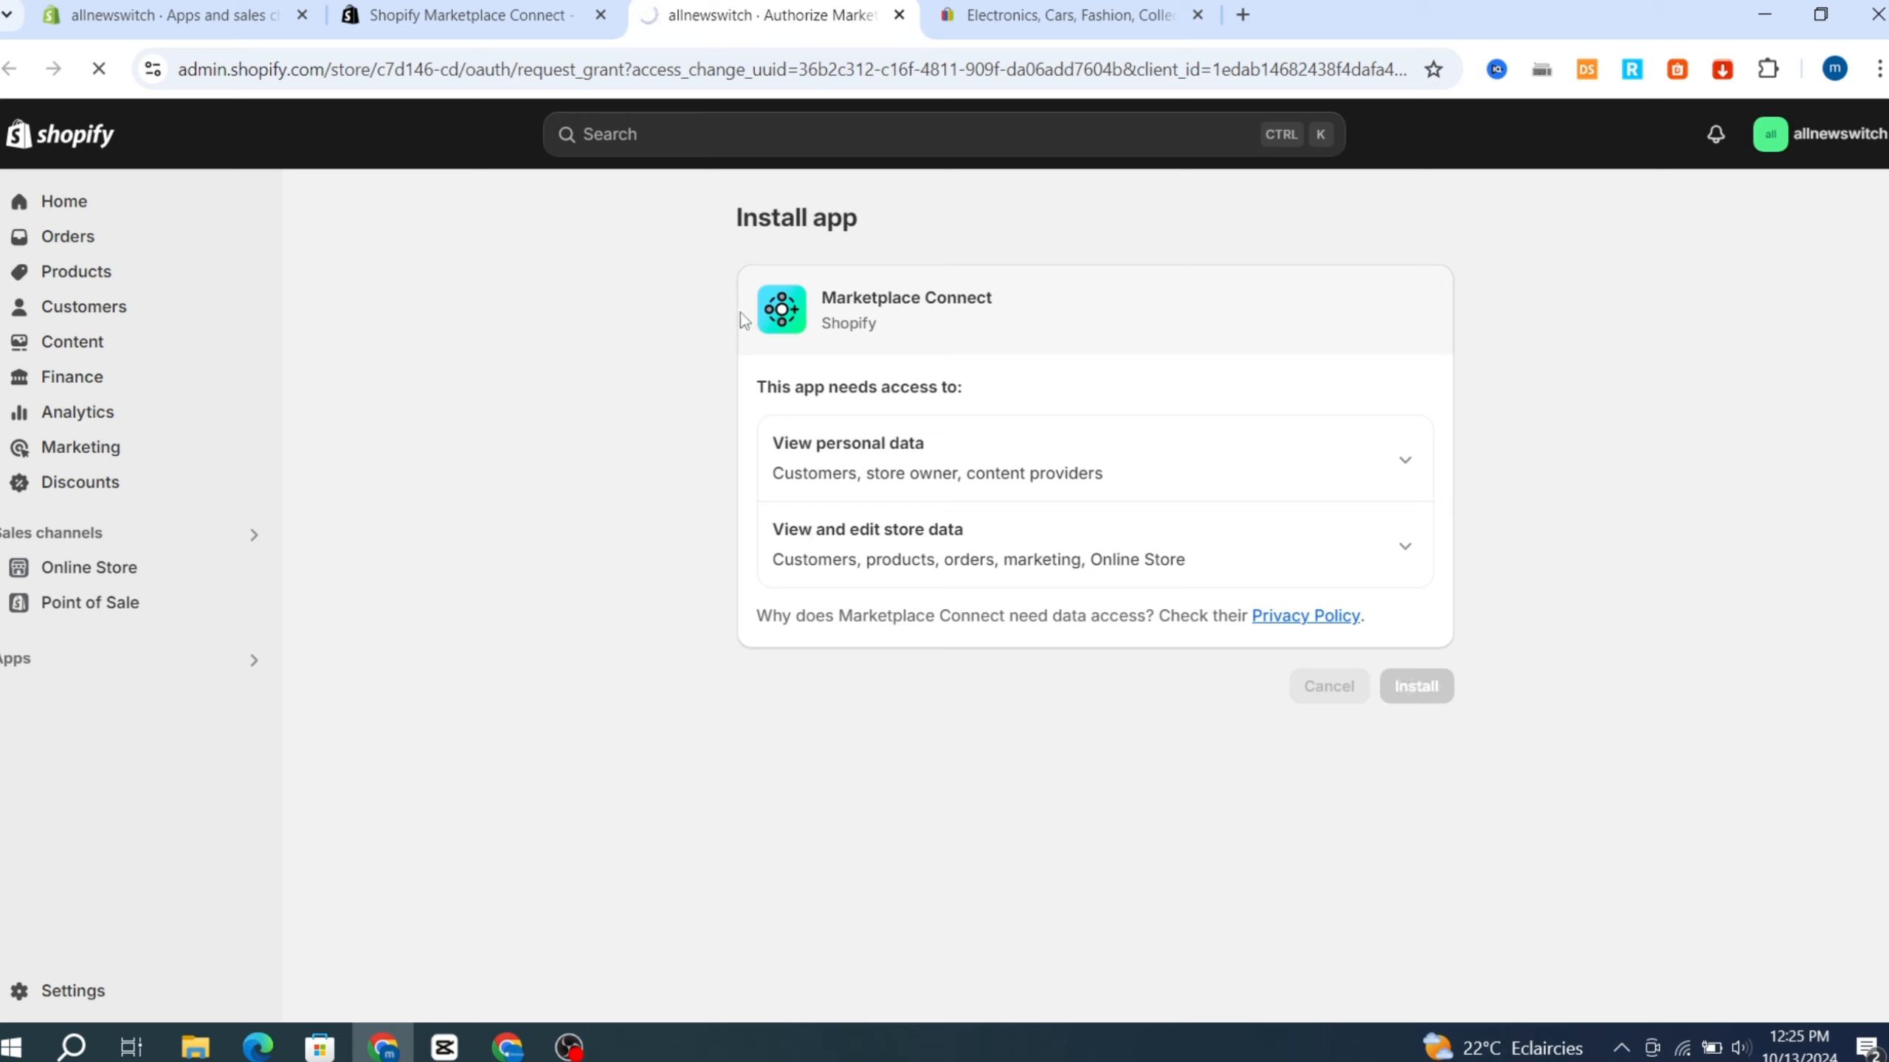
click(1012, 18)
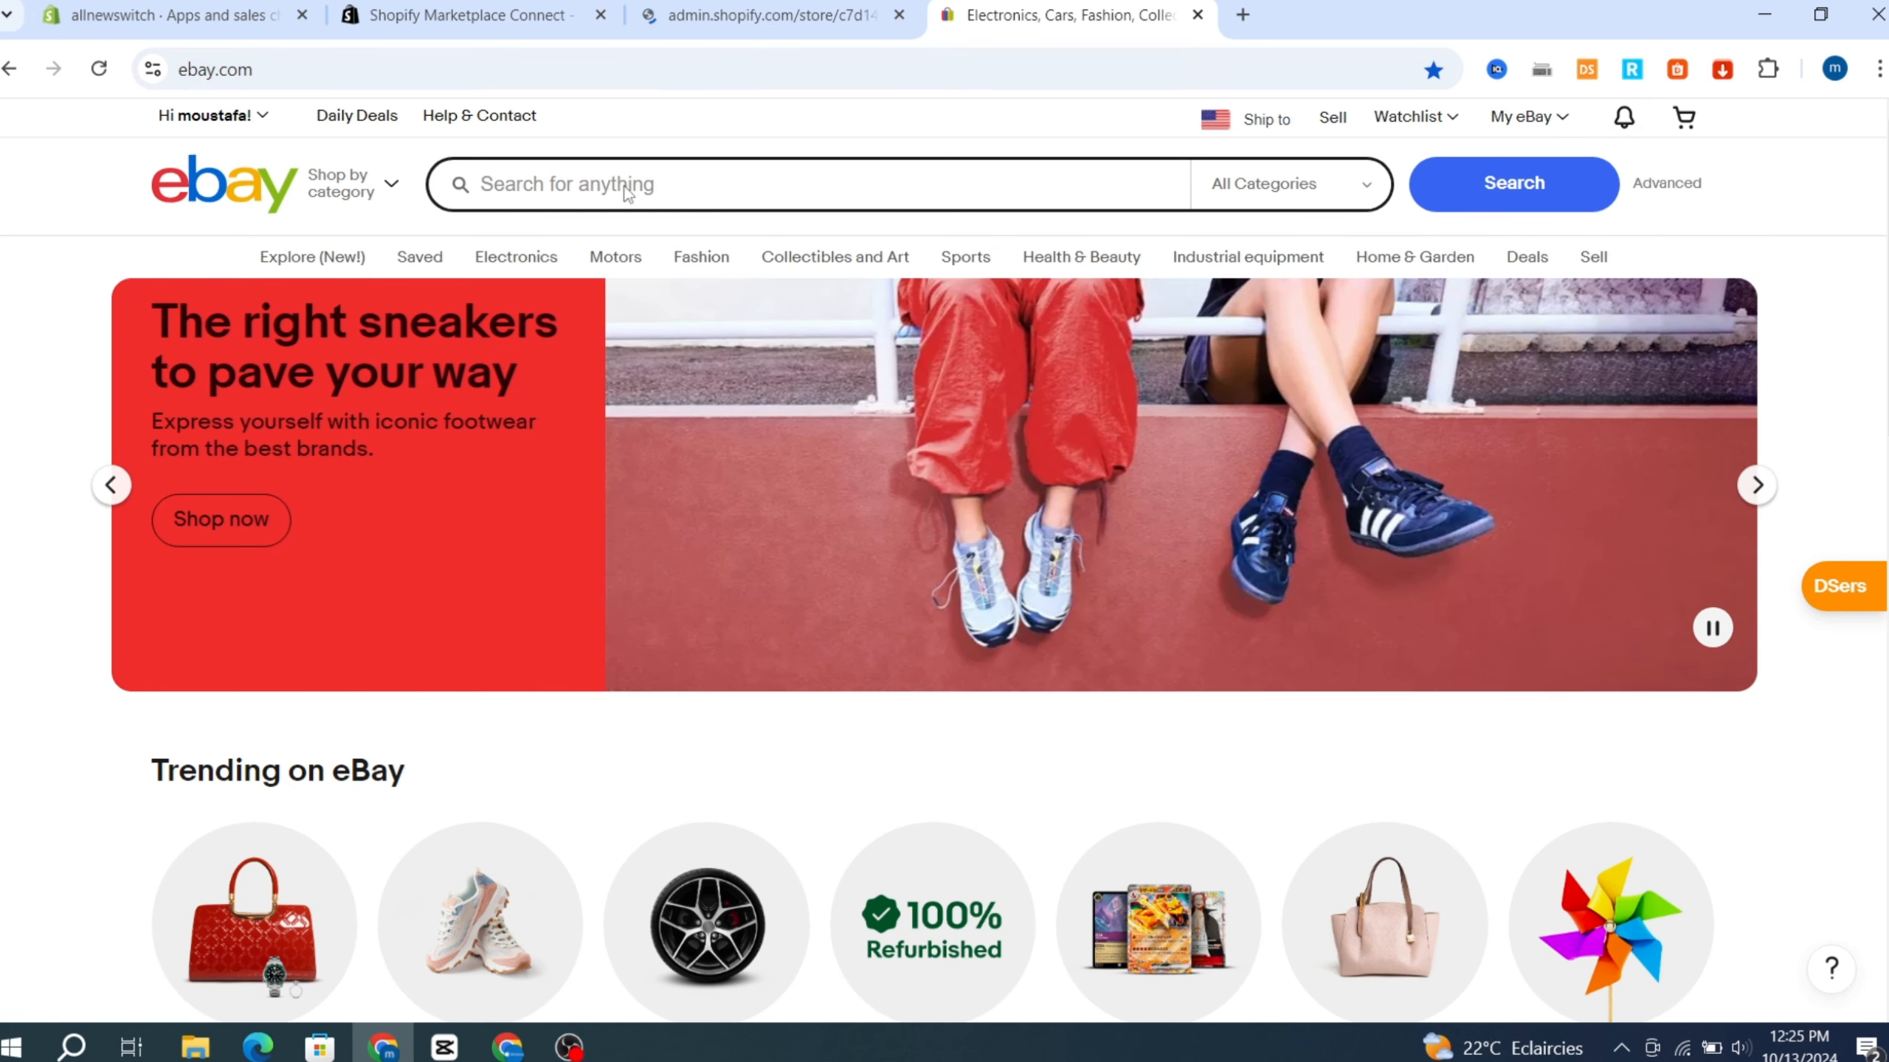
click(169, 10)
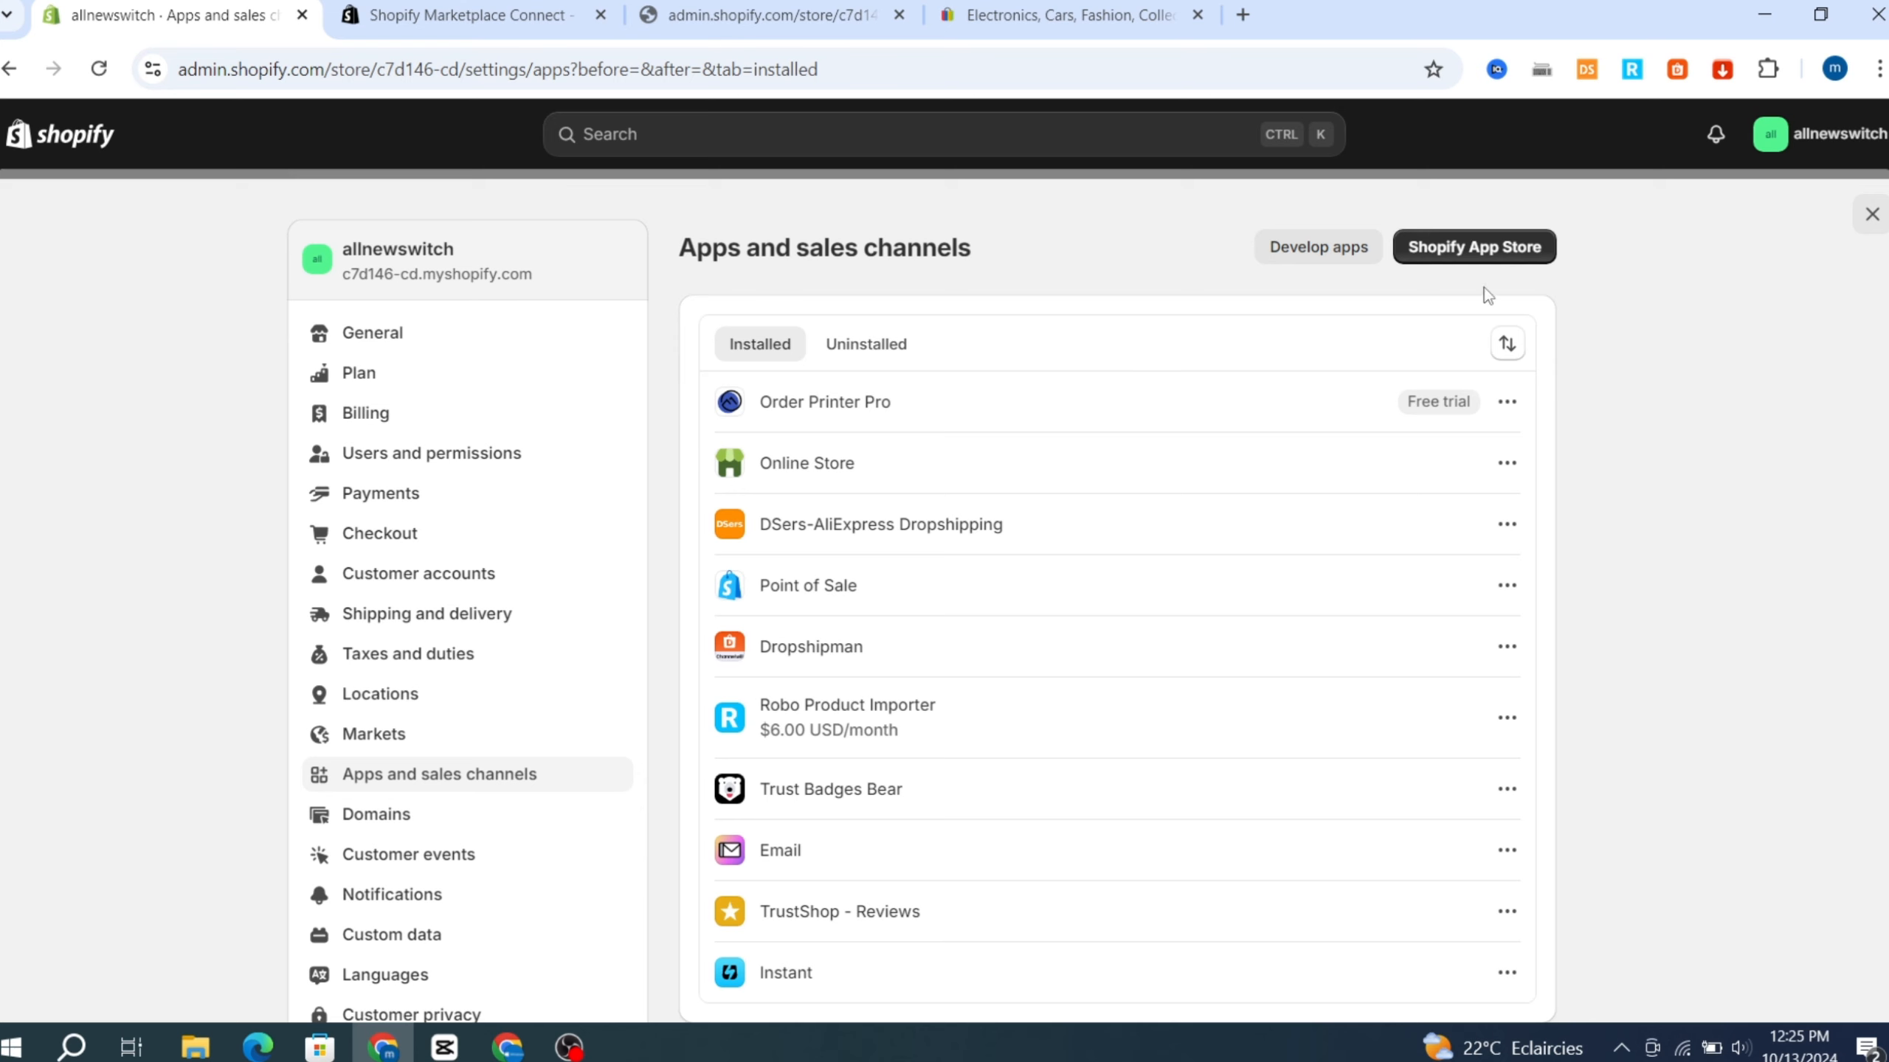
click(565, 16)
click(739, 18)
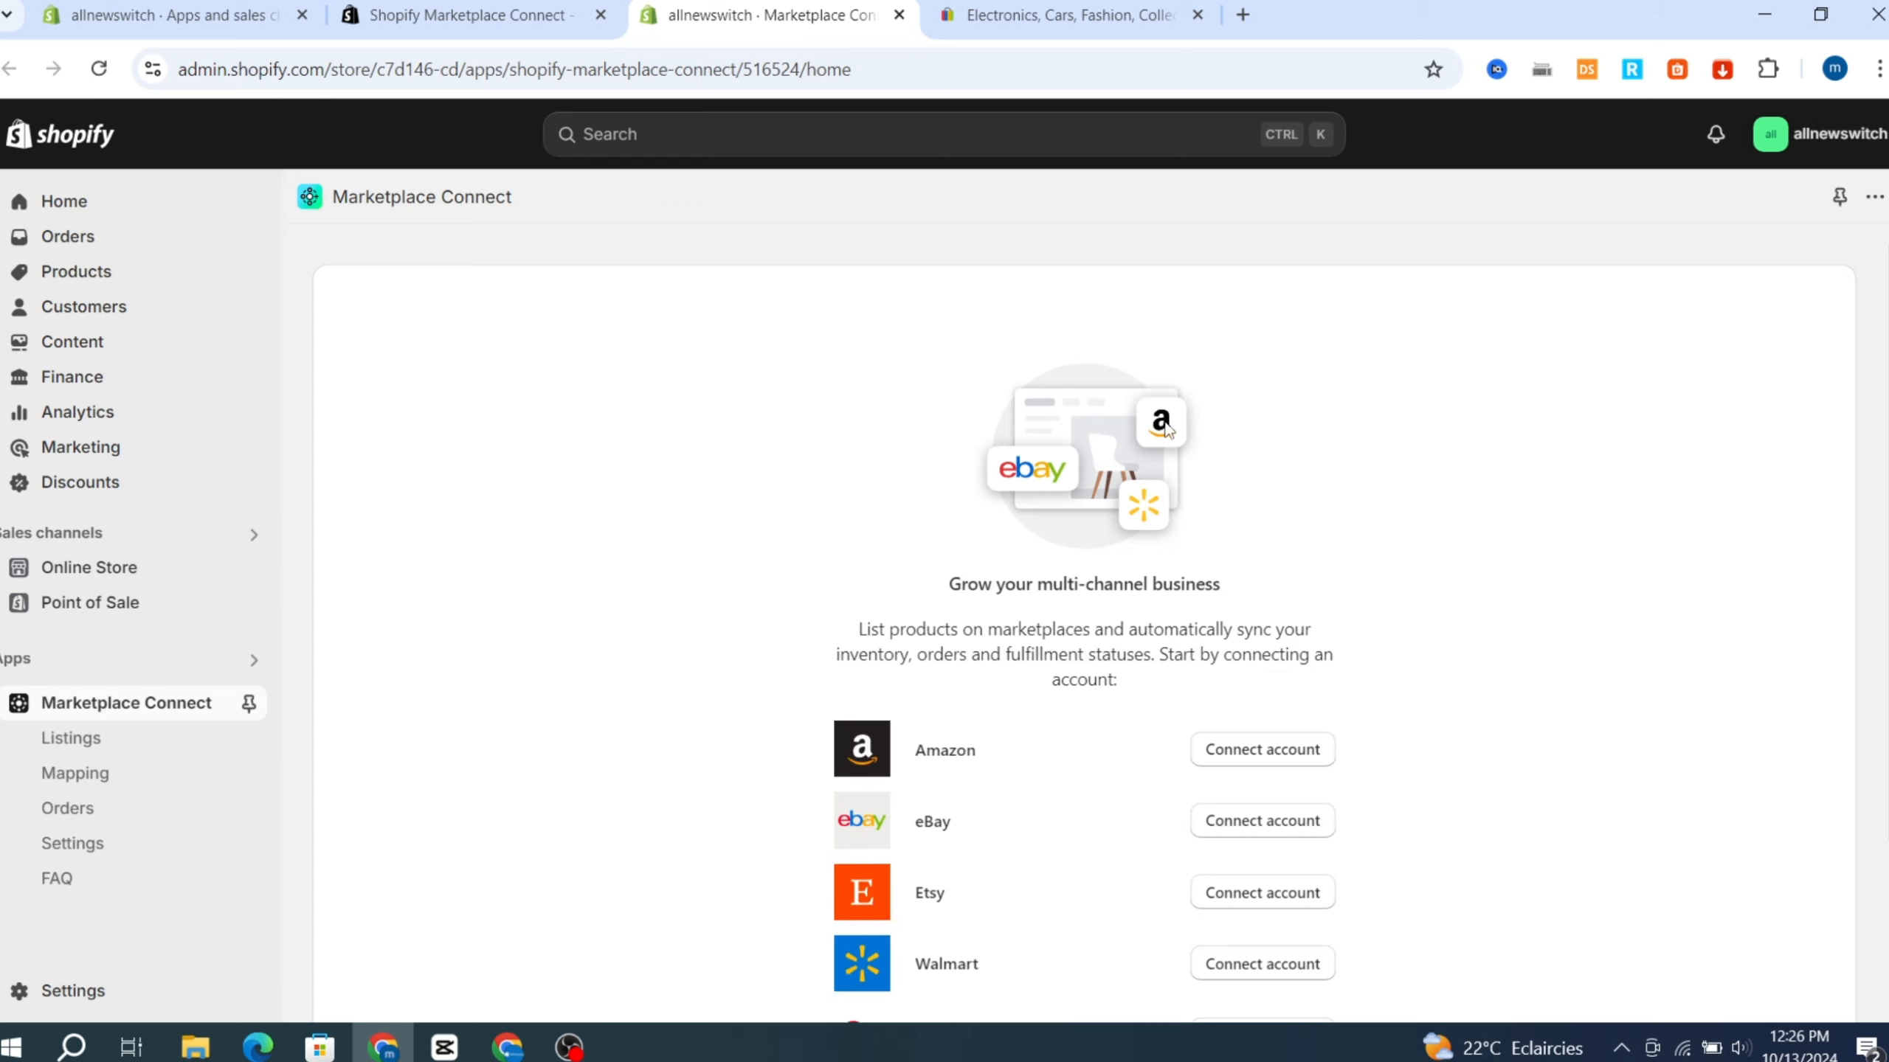
Connect the eBay account in Marketplace Connect, acknowledging the selling notice and signing in to eBay.
scroll(1466, 552, down, 3)
scroll(586, 408, up, 3)
scroll(683, 350, down, 3)
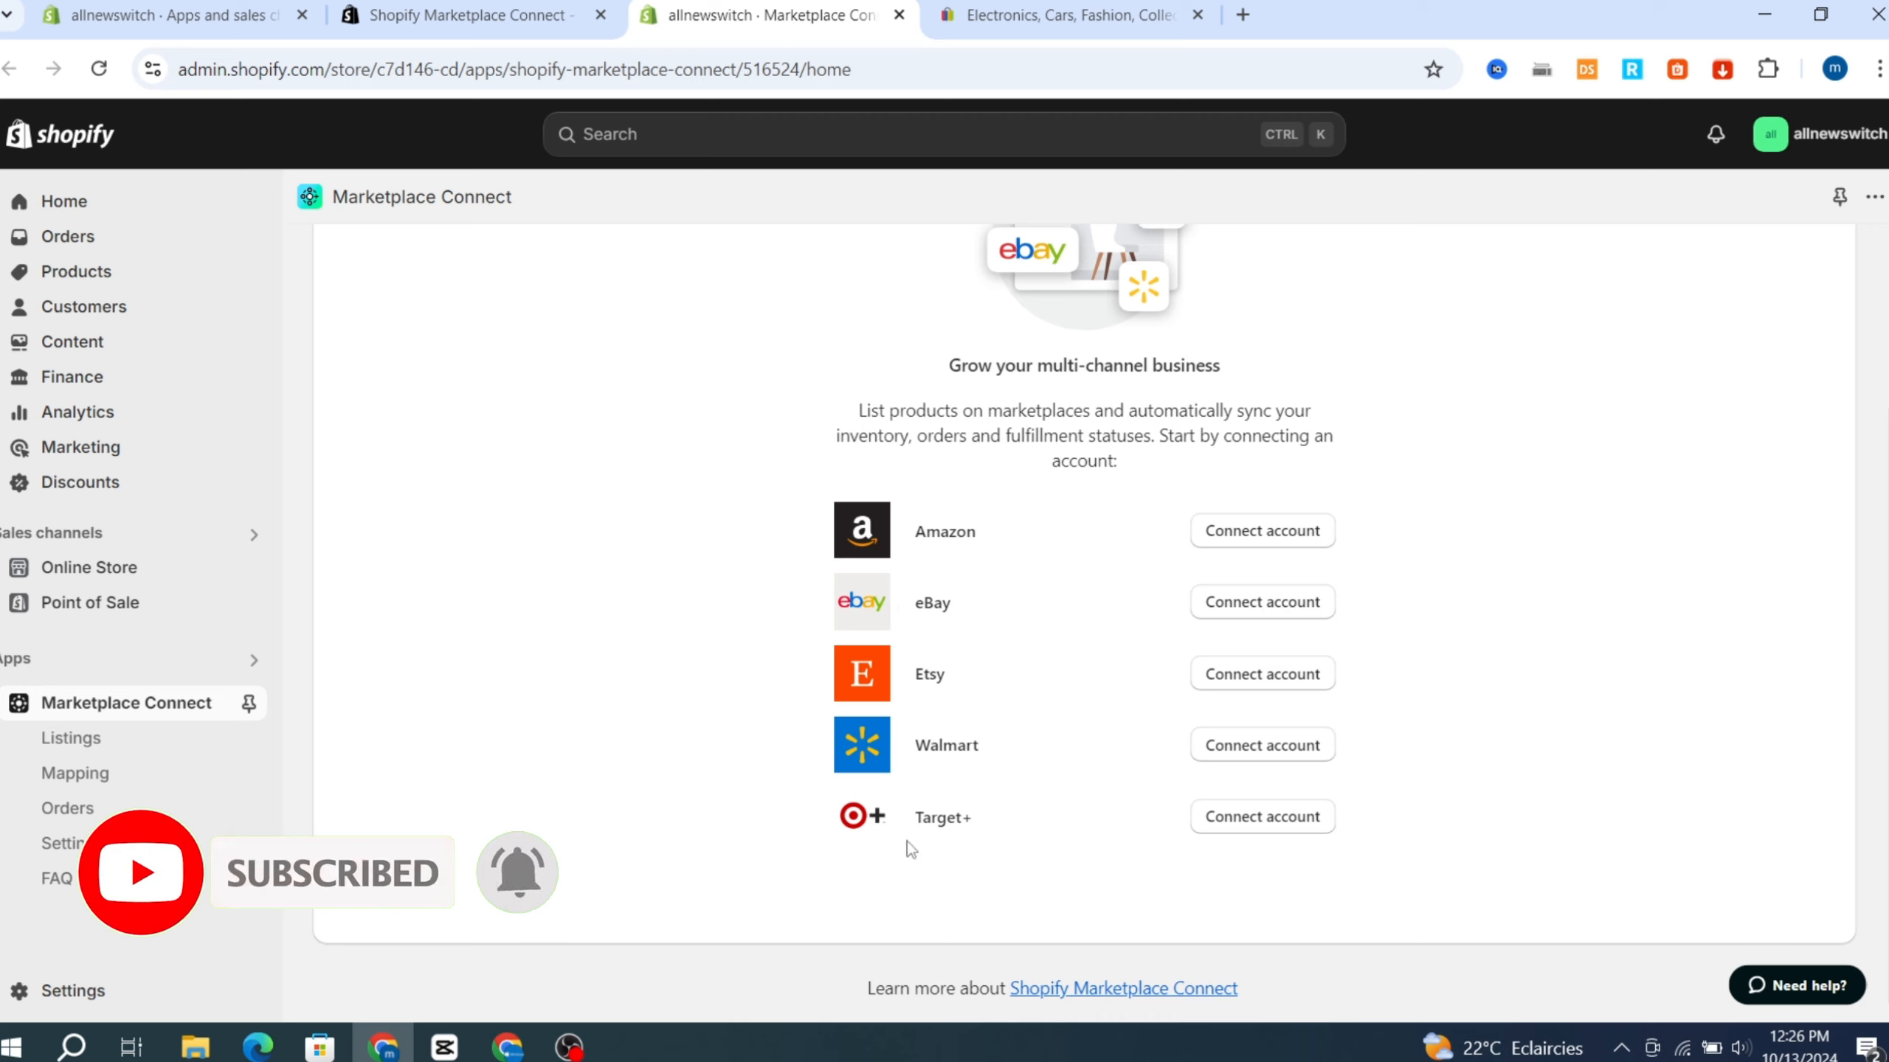
click(1262, 604)
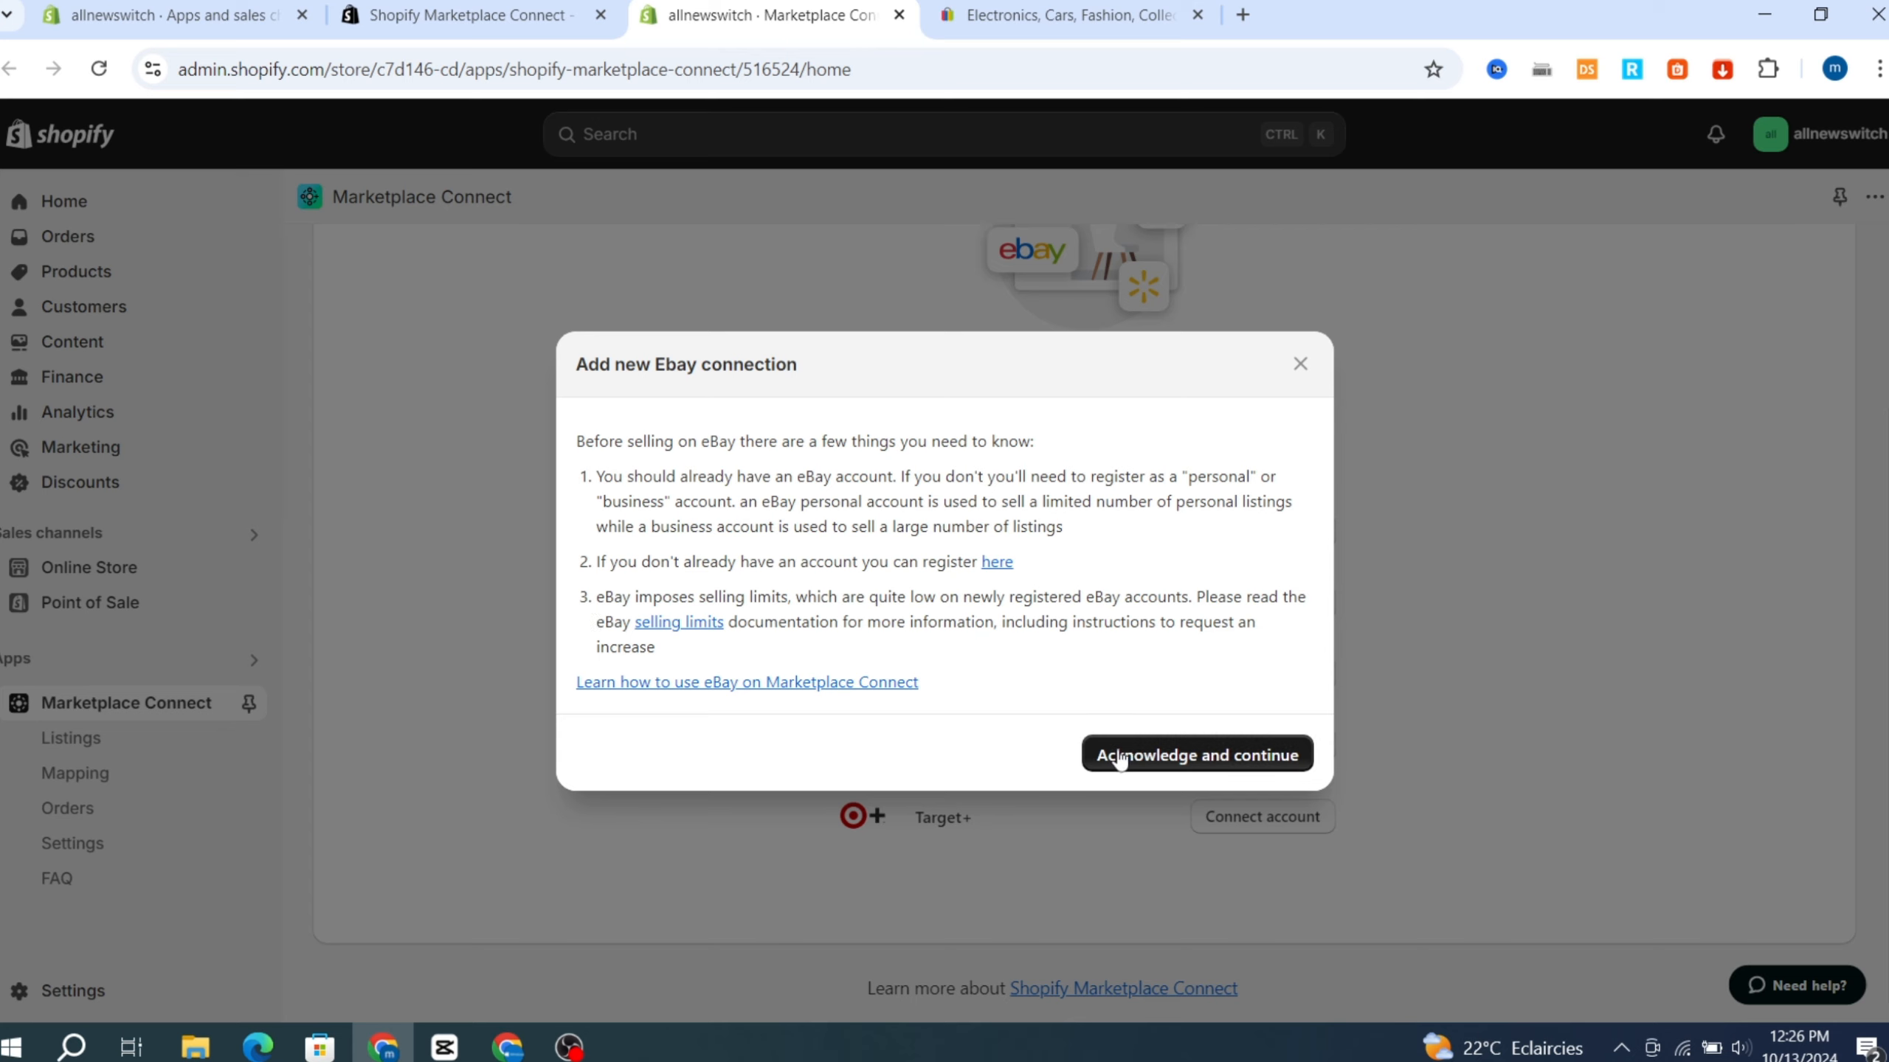
click(1152, 766)
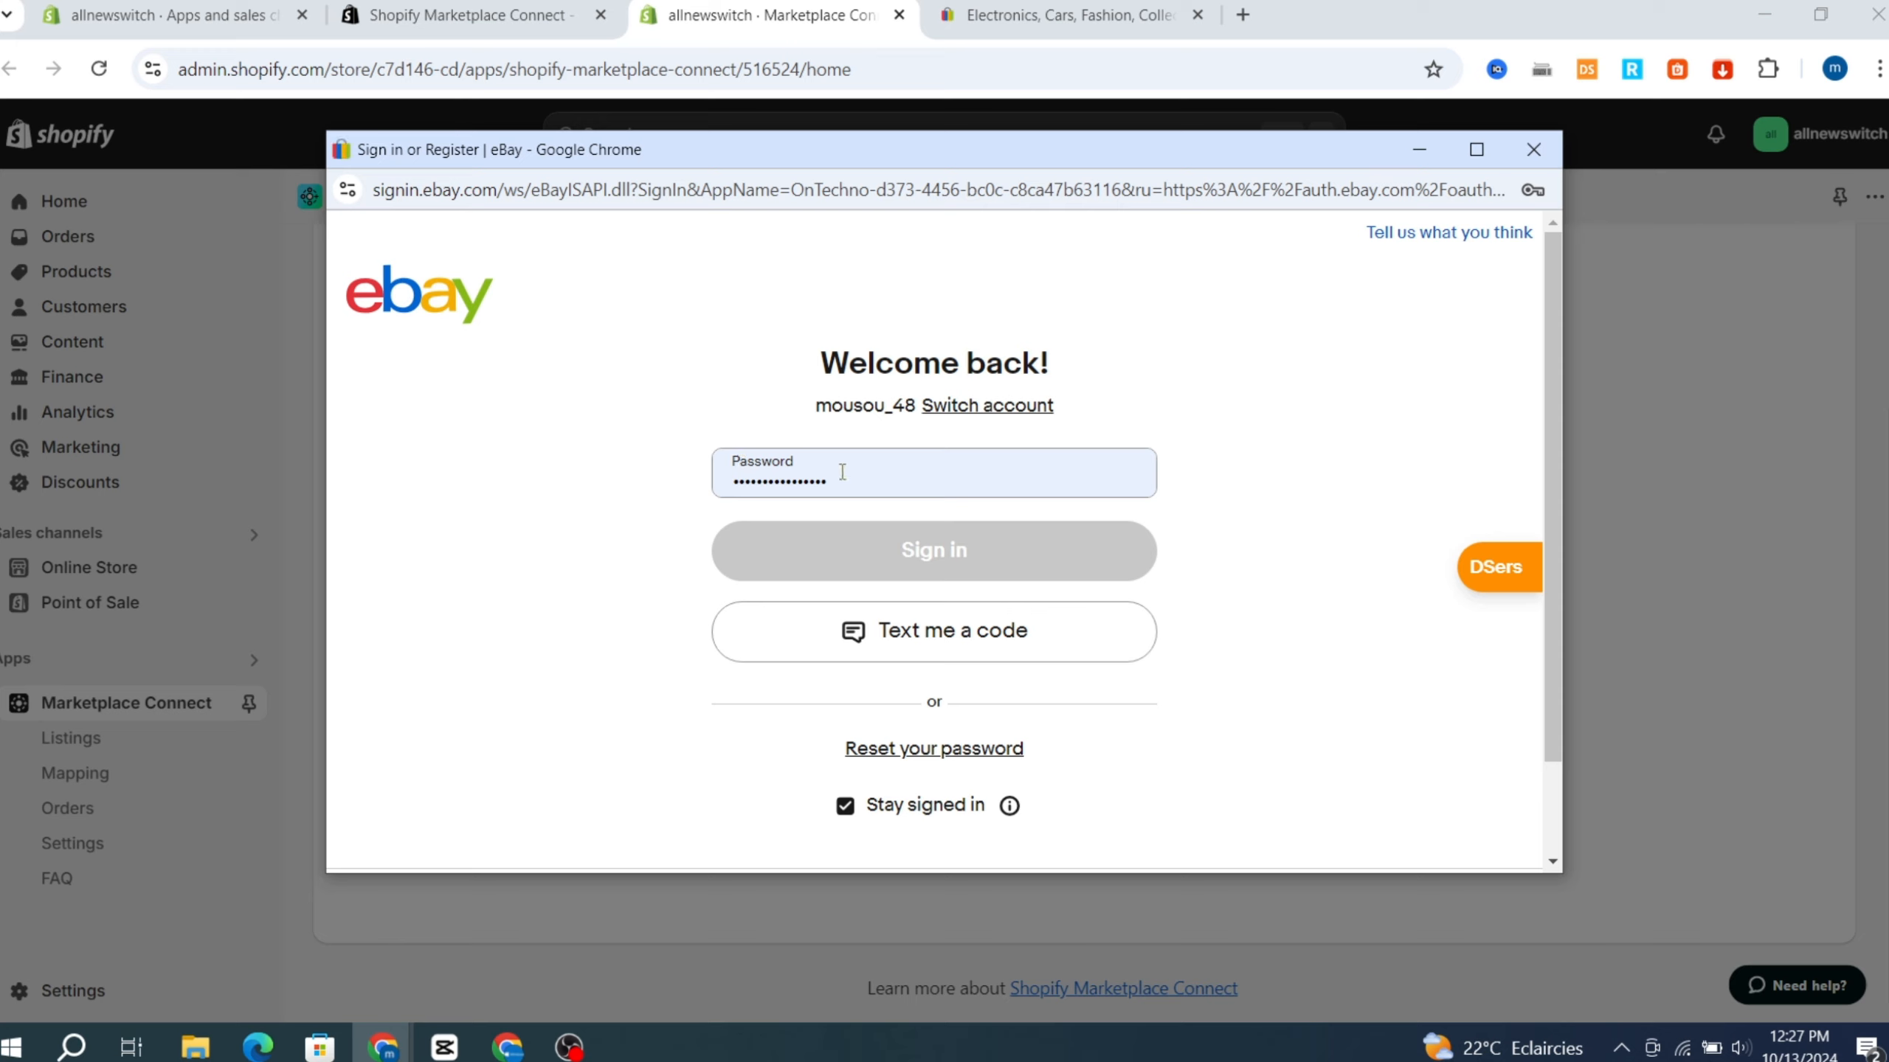
click(889, 552)
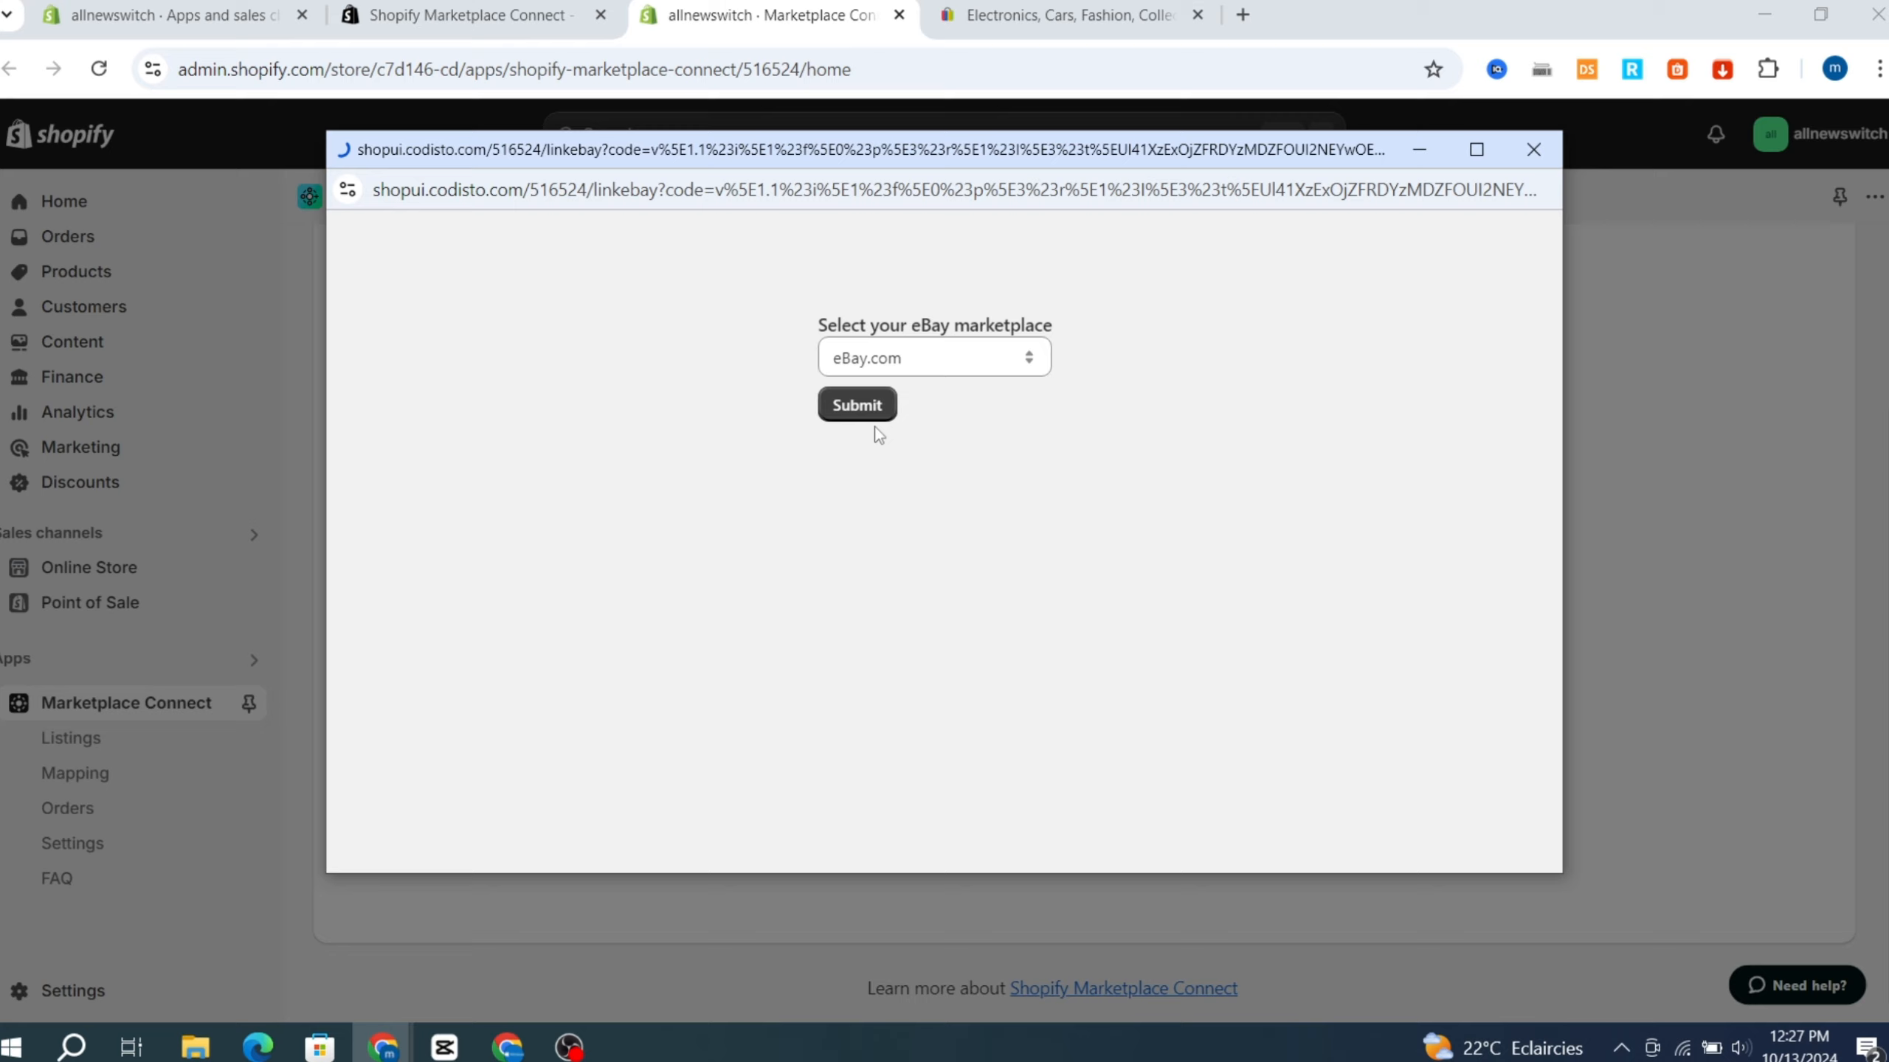
click(858, 409)
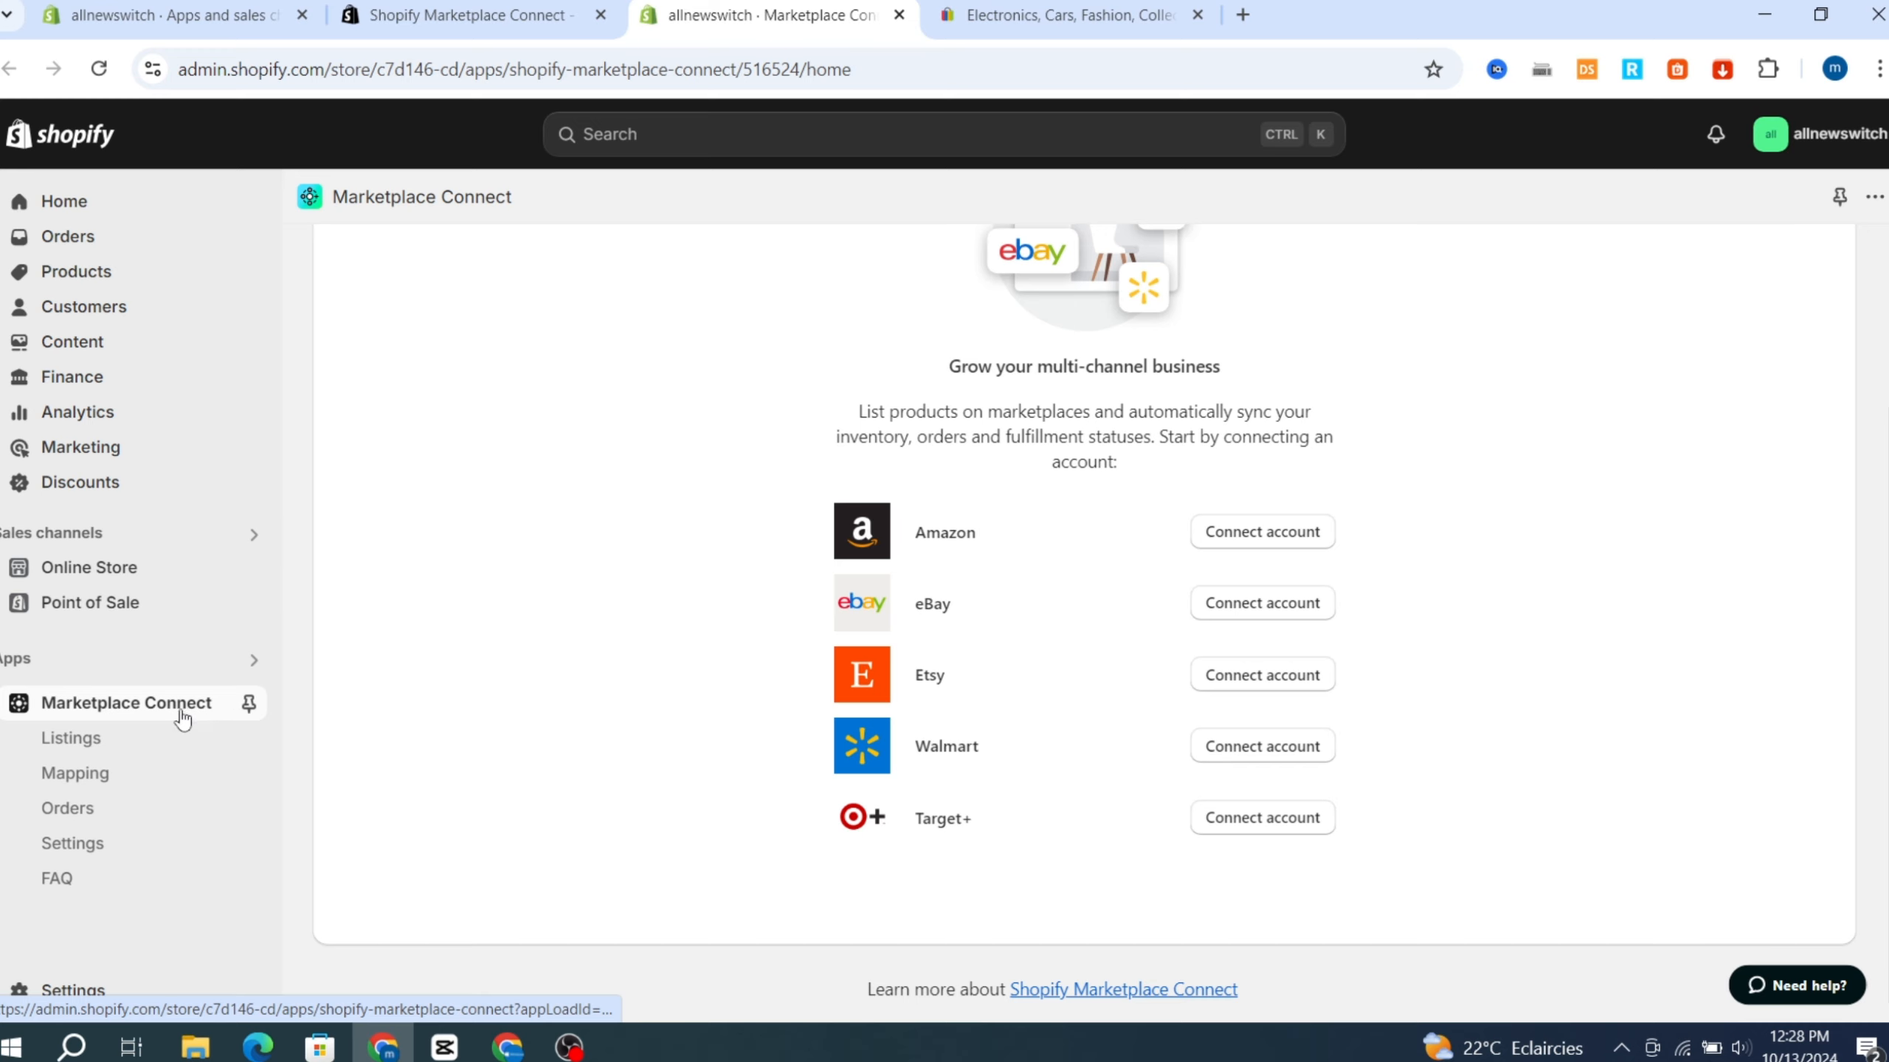
Review the connected eBay account's settings in Marketplace Connect and open its New listings configurations.
click(69, 849)
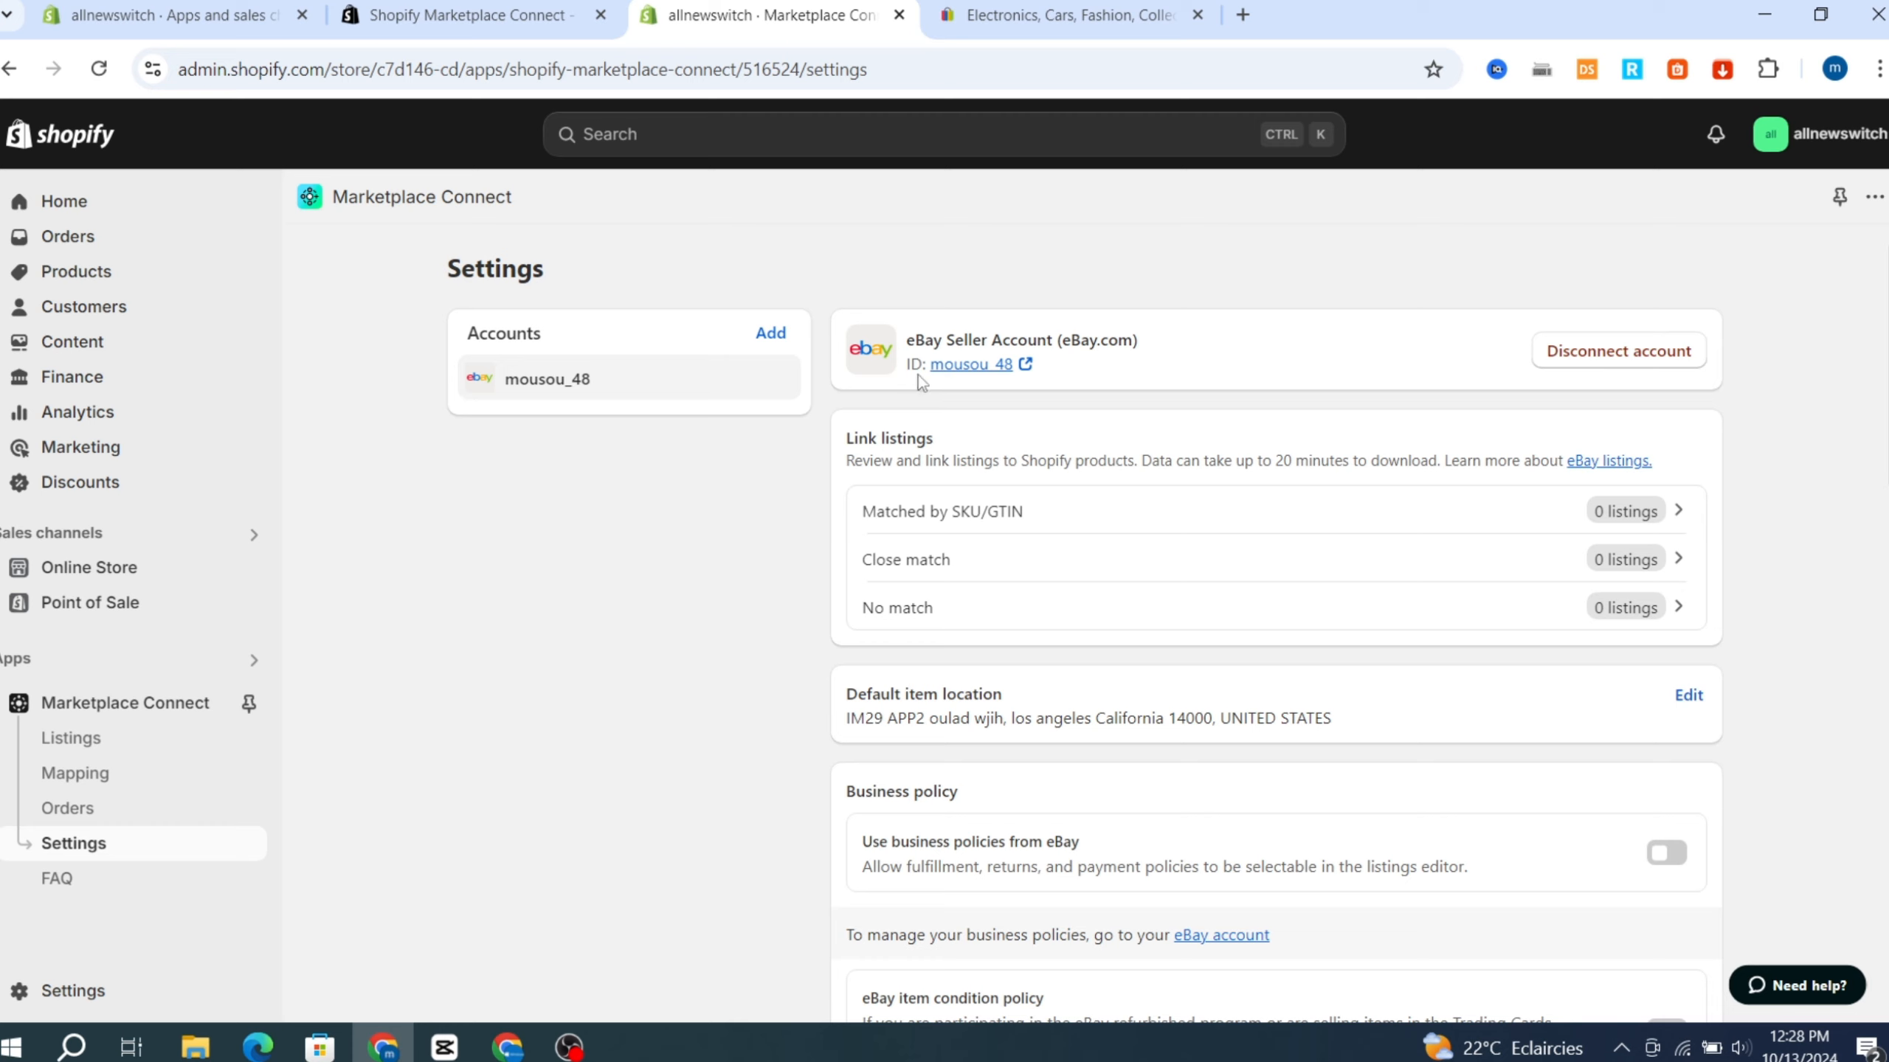
scroll(1813, 376, down, 1)
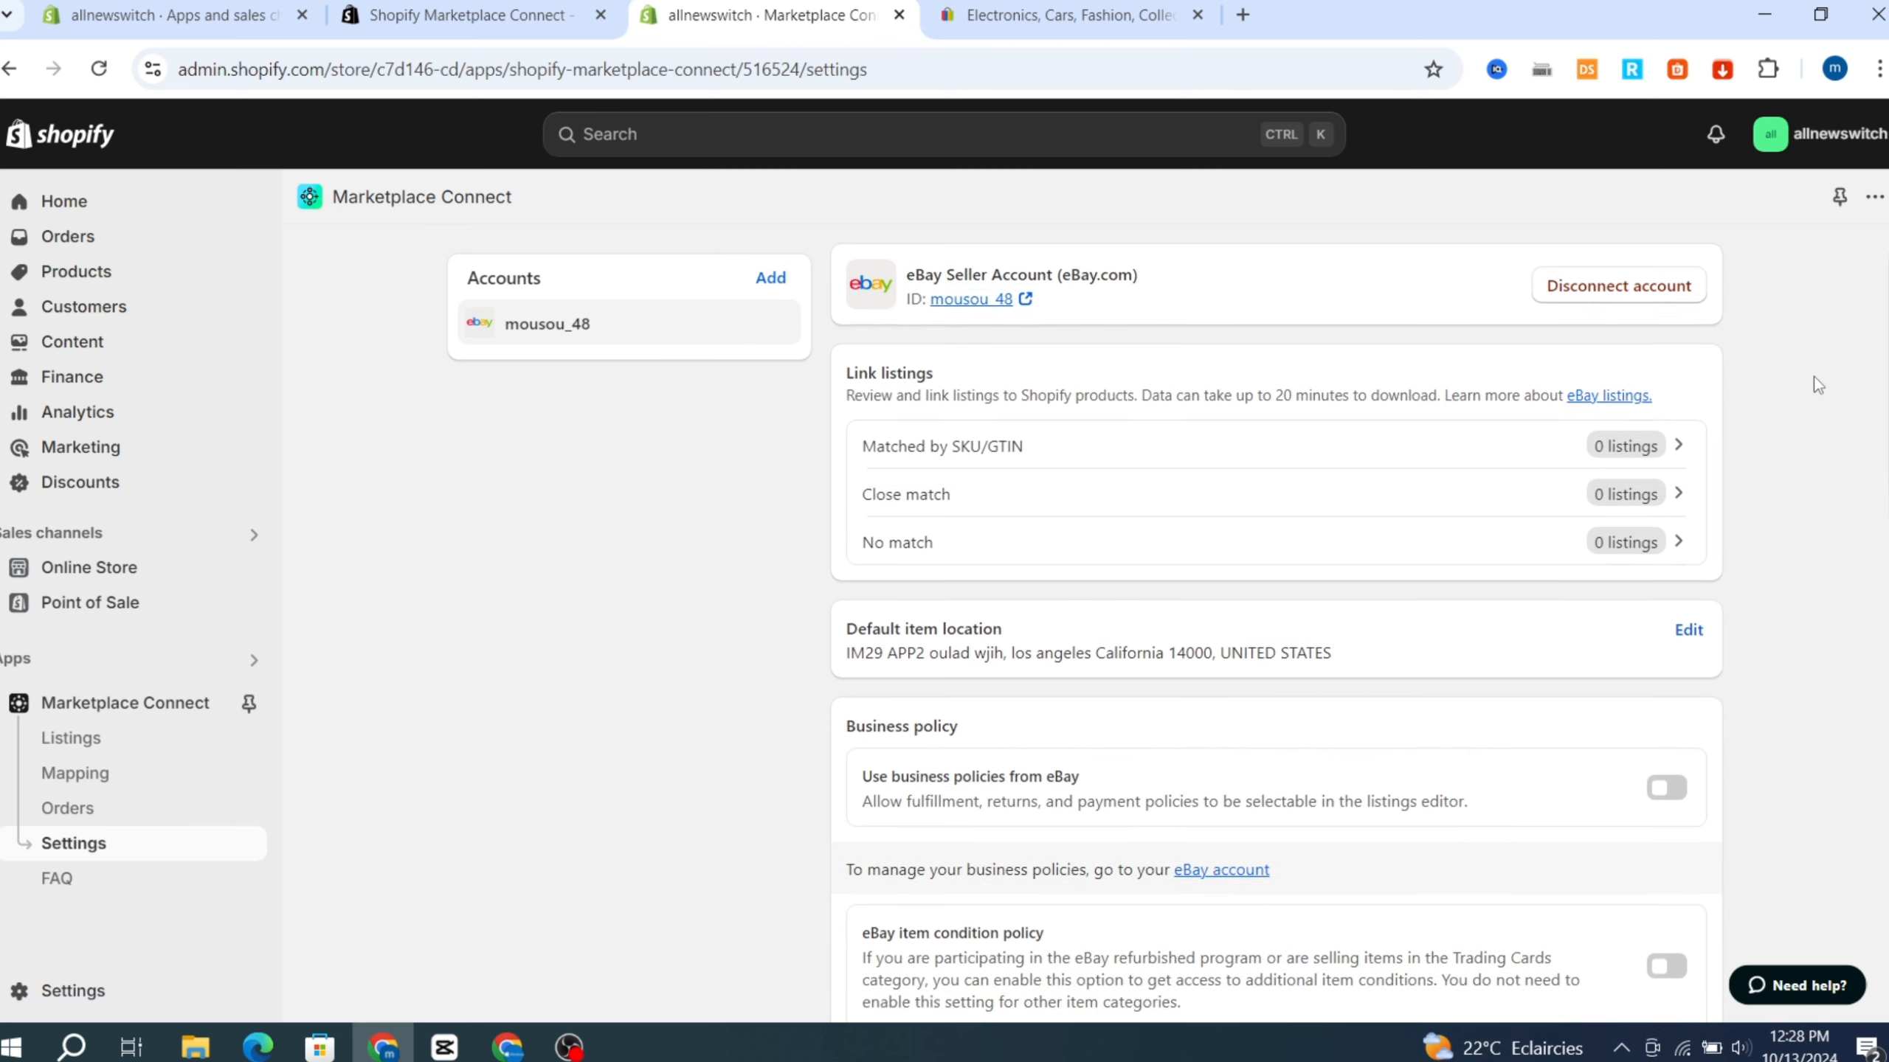
scroll(1816, 373, up, 1)
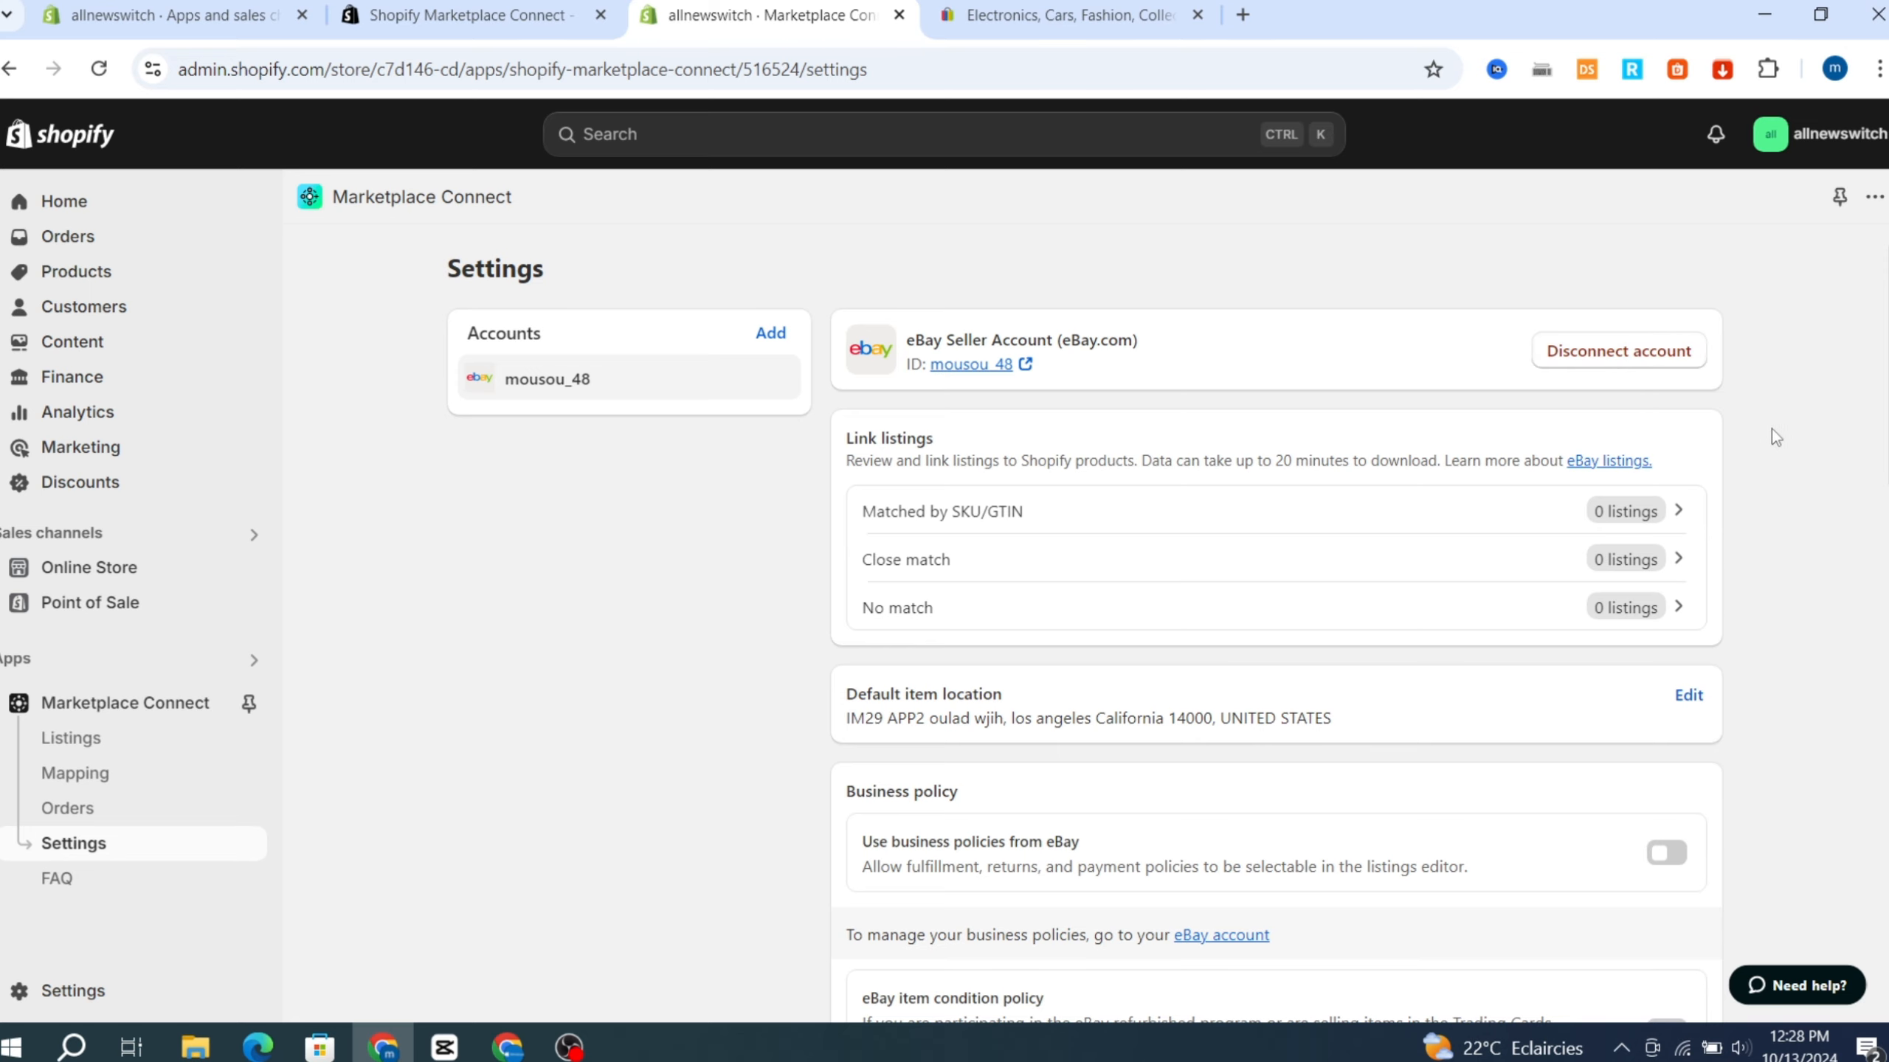
scroll(1774, 437, down, 3)
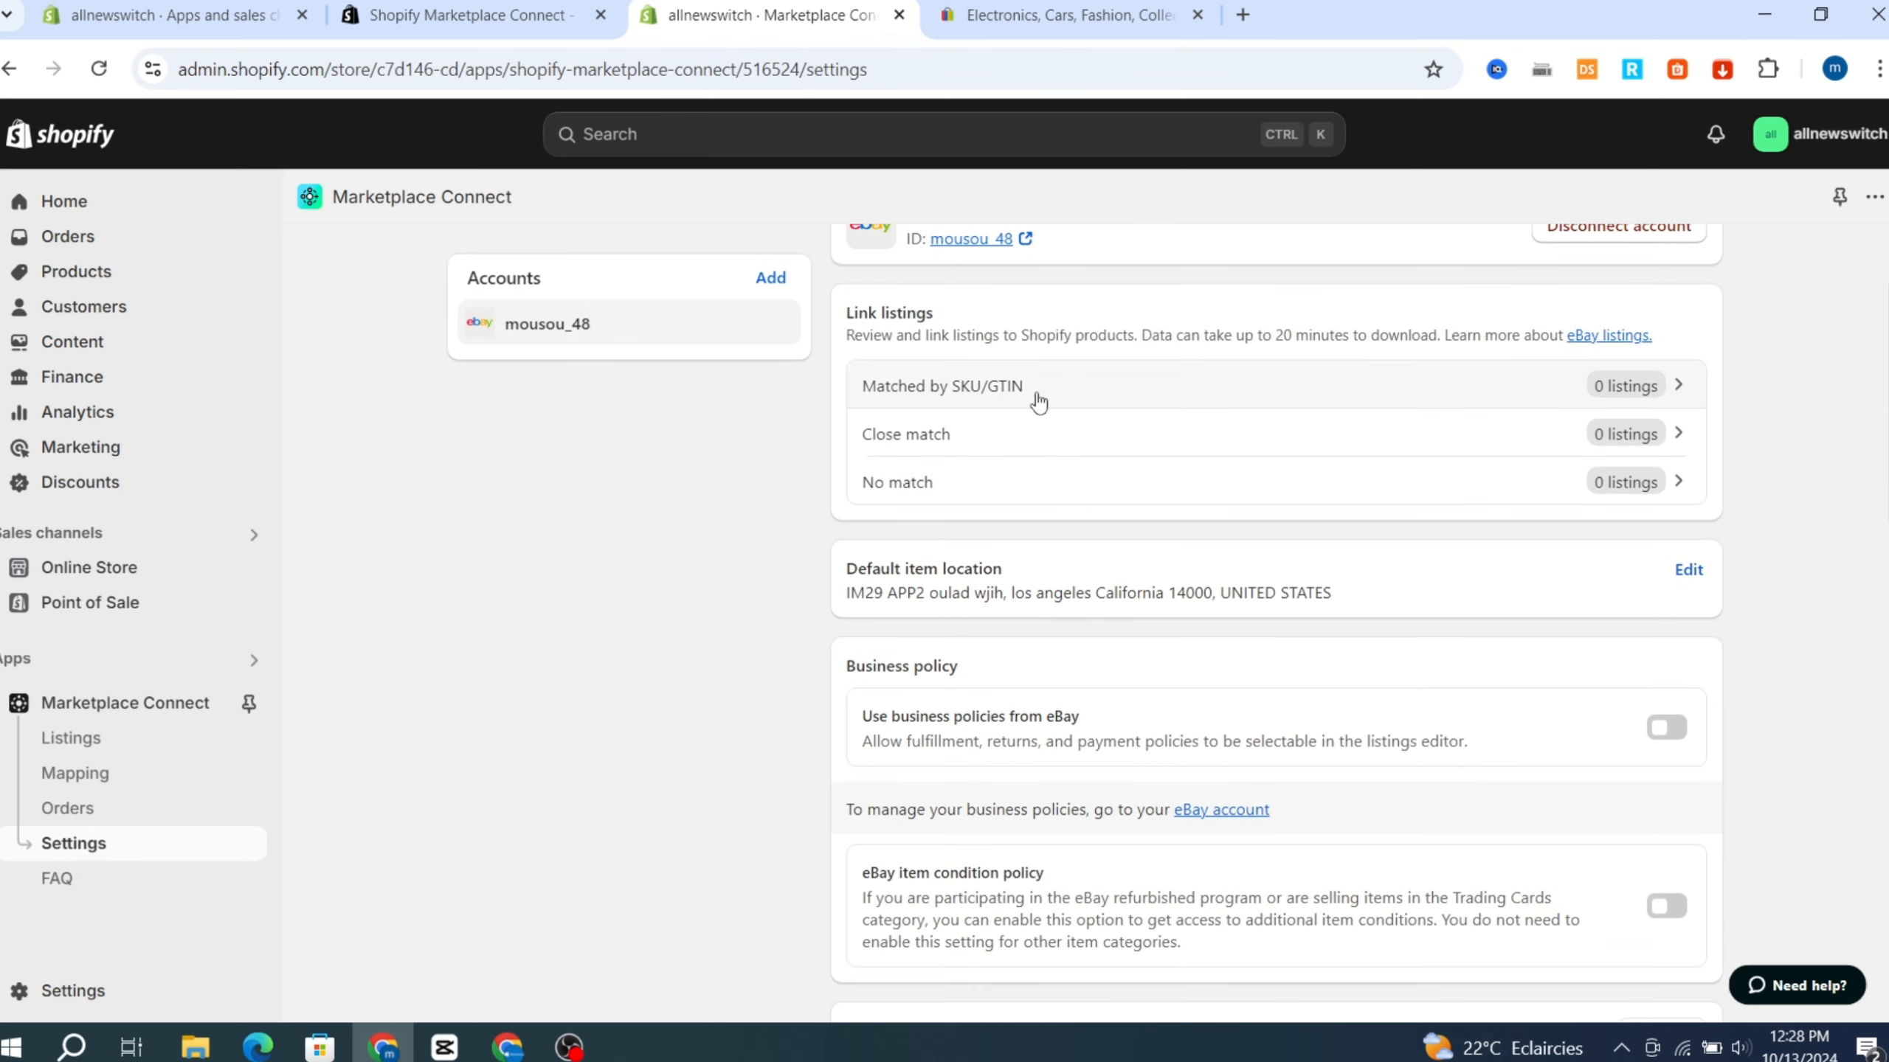
scroll(1535, 548, down, 10)
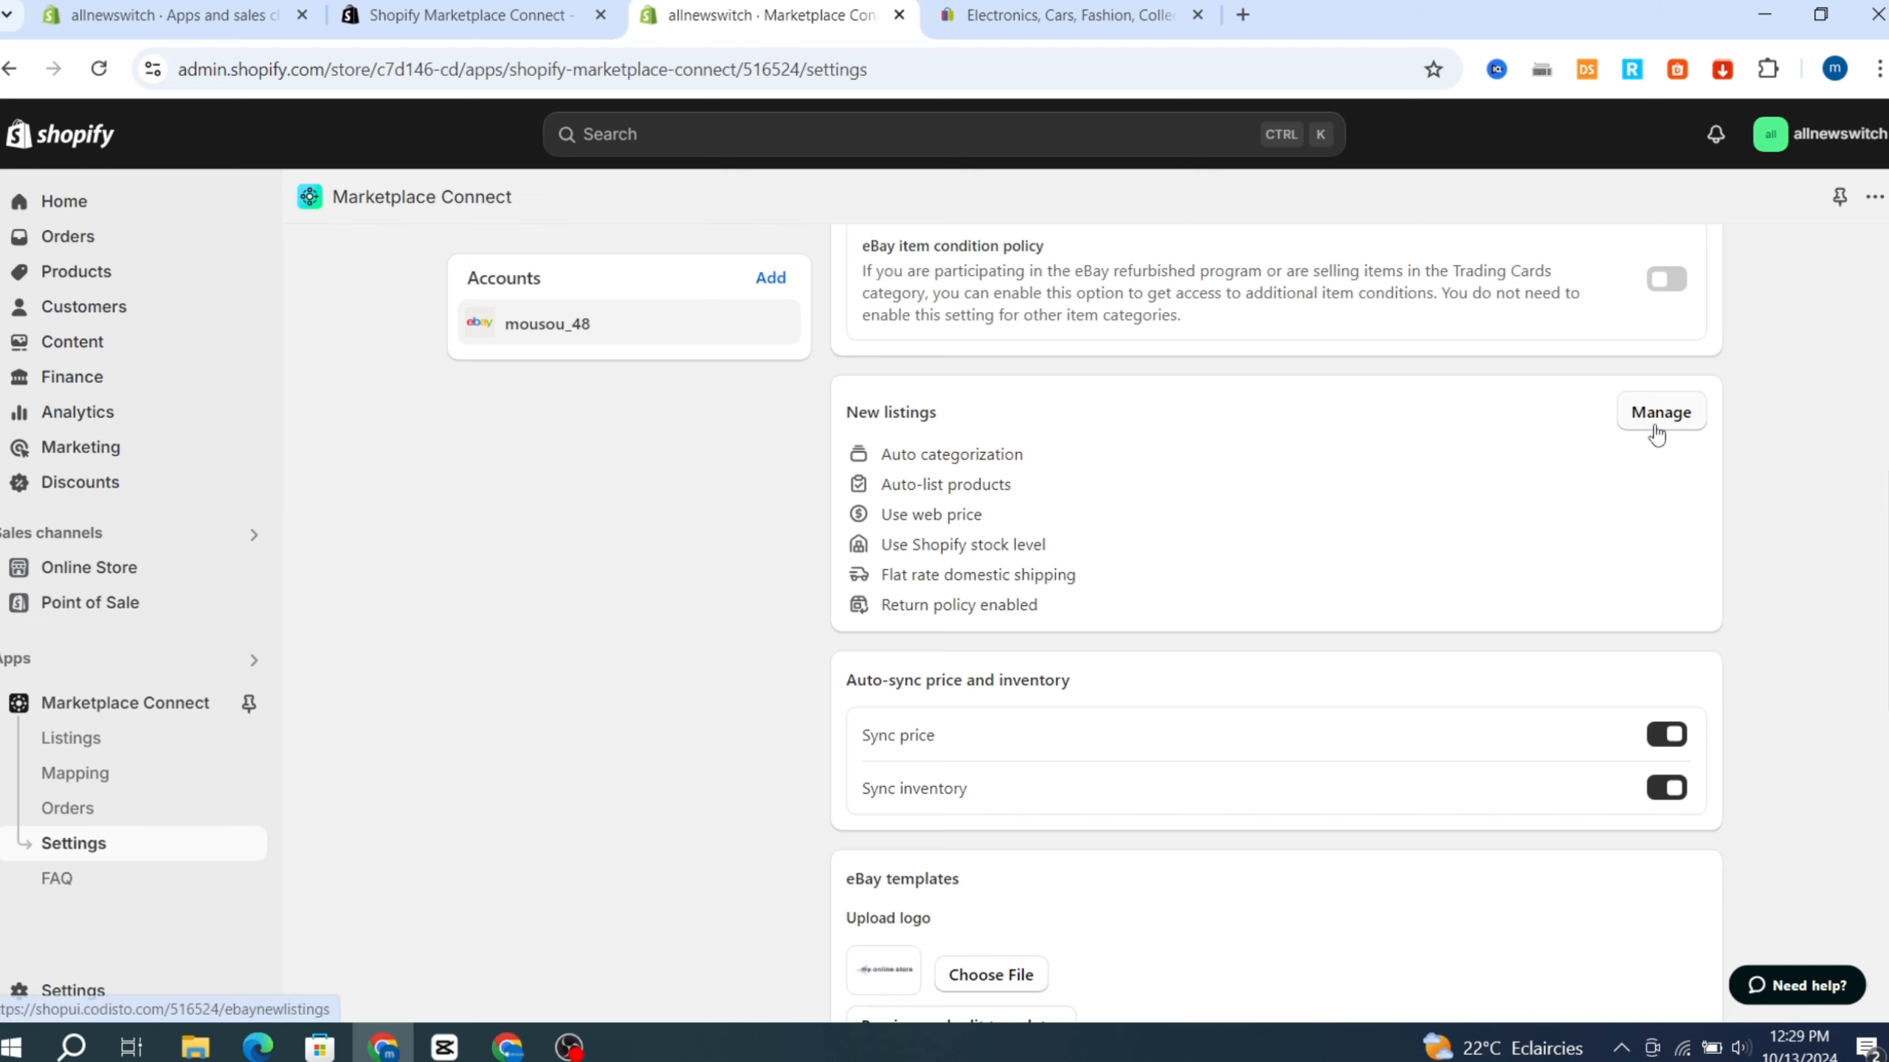
click(1657, 414)
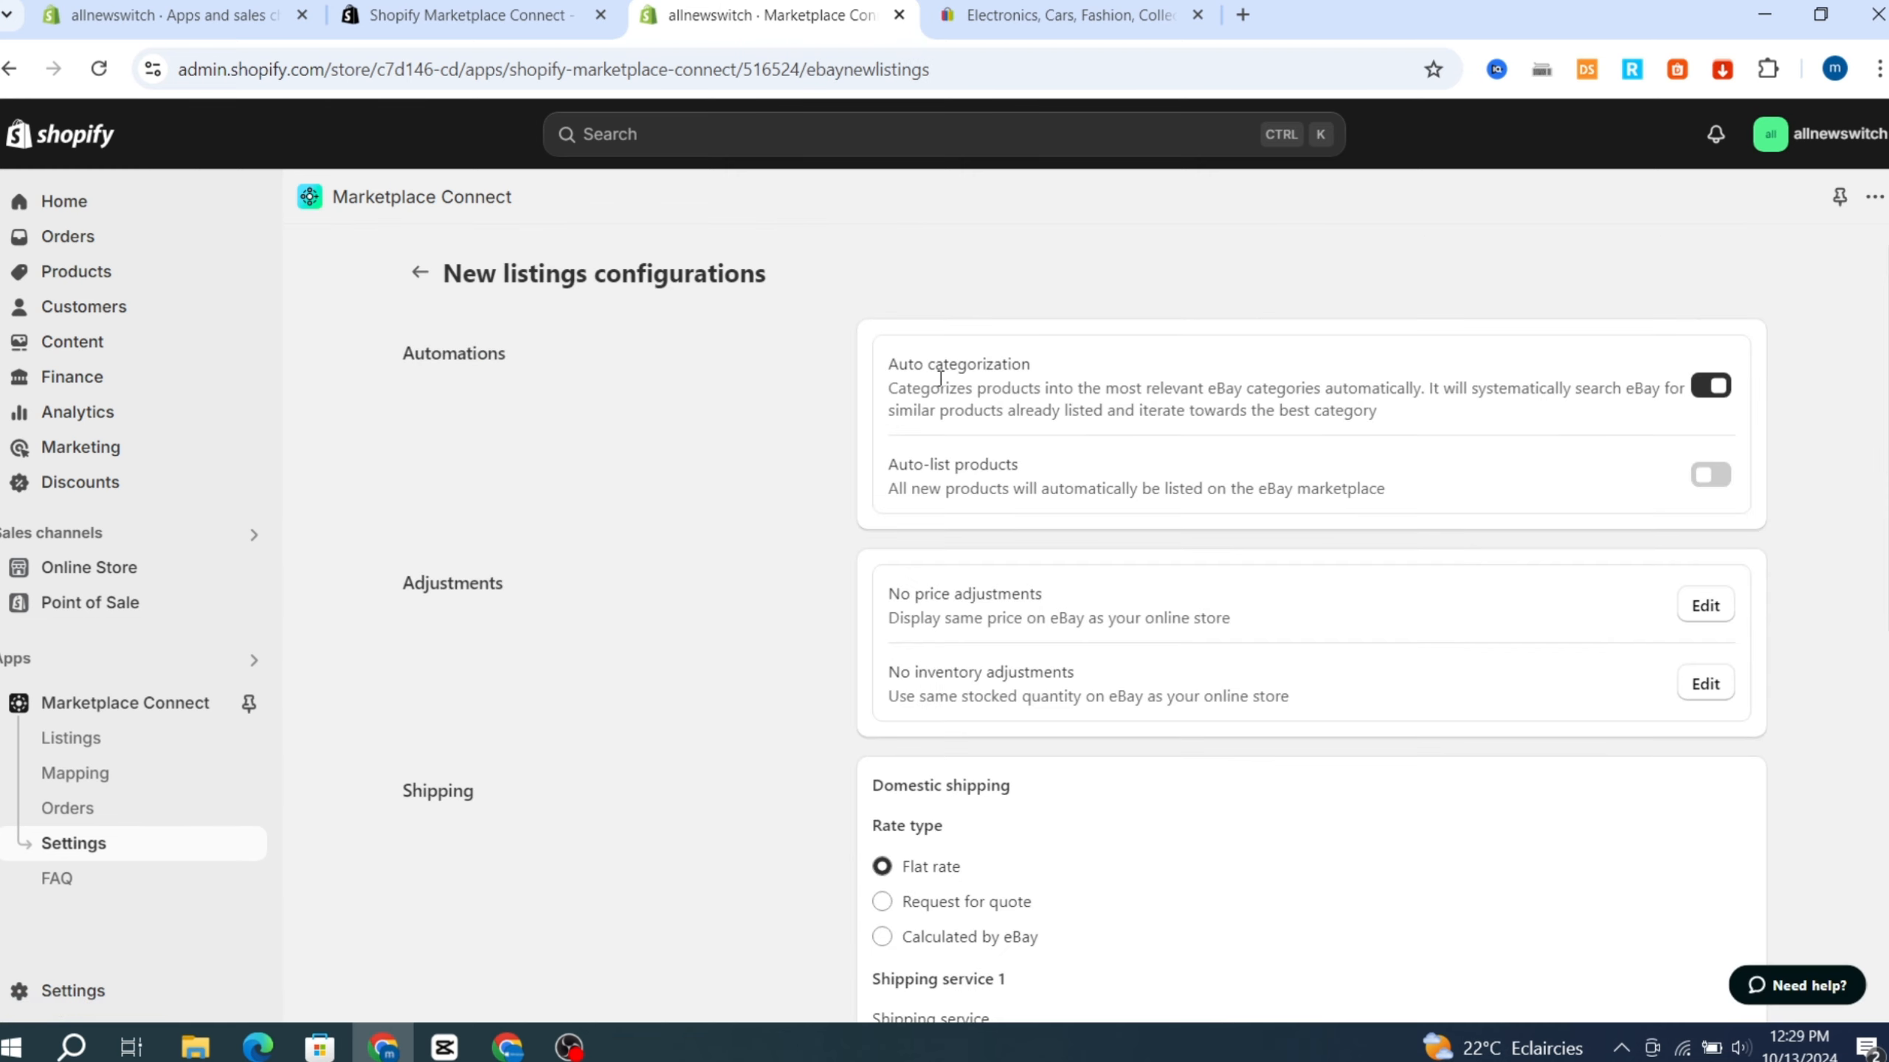
Set the domestic shipping rate type to Calculated by eBay and the cost of Shipping service 1 to $5.
scroll(441, 632, down, 3)
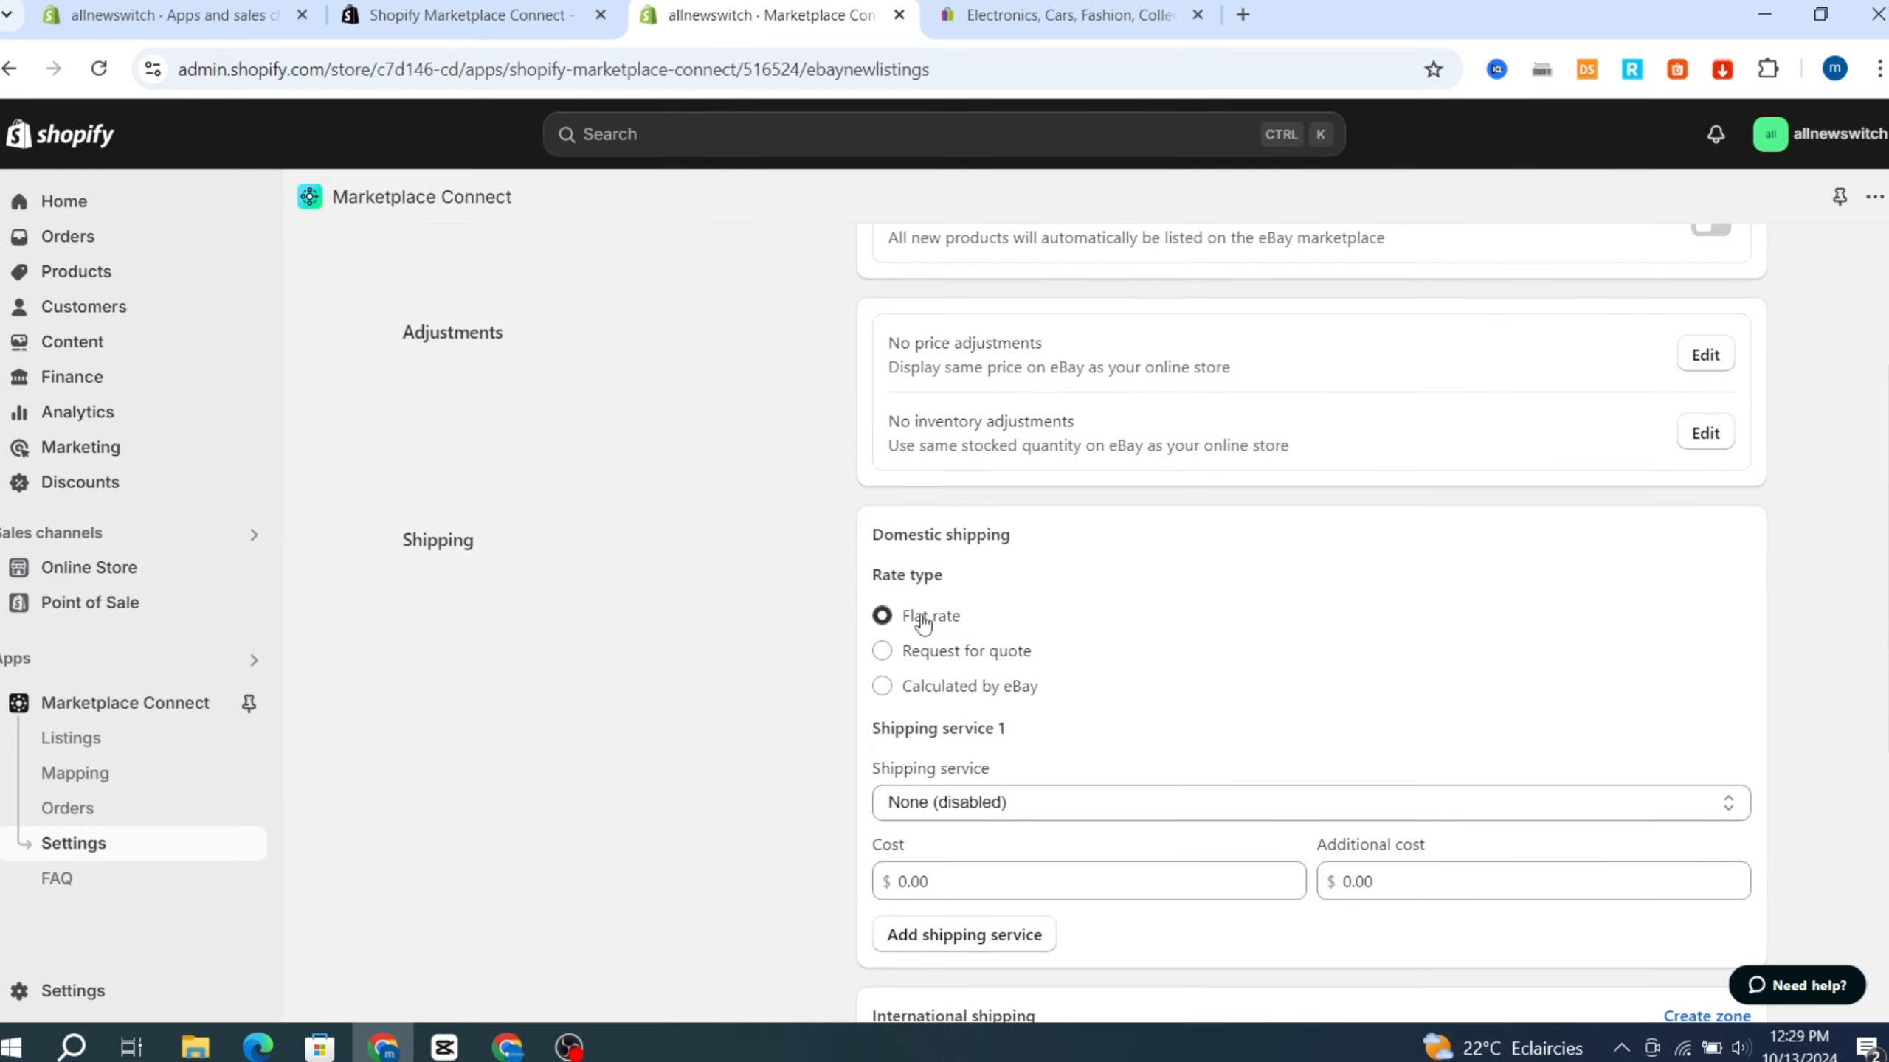
click(883, 691)
scroll(1290, 624, down, 2)
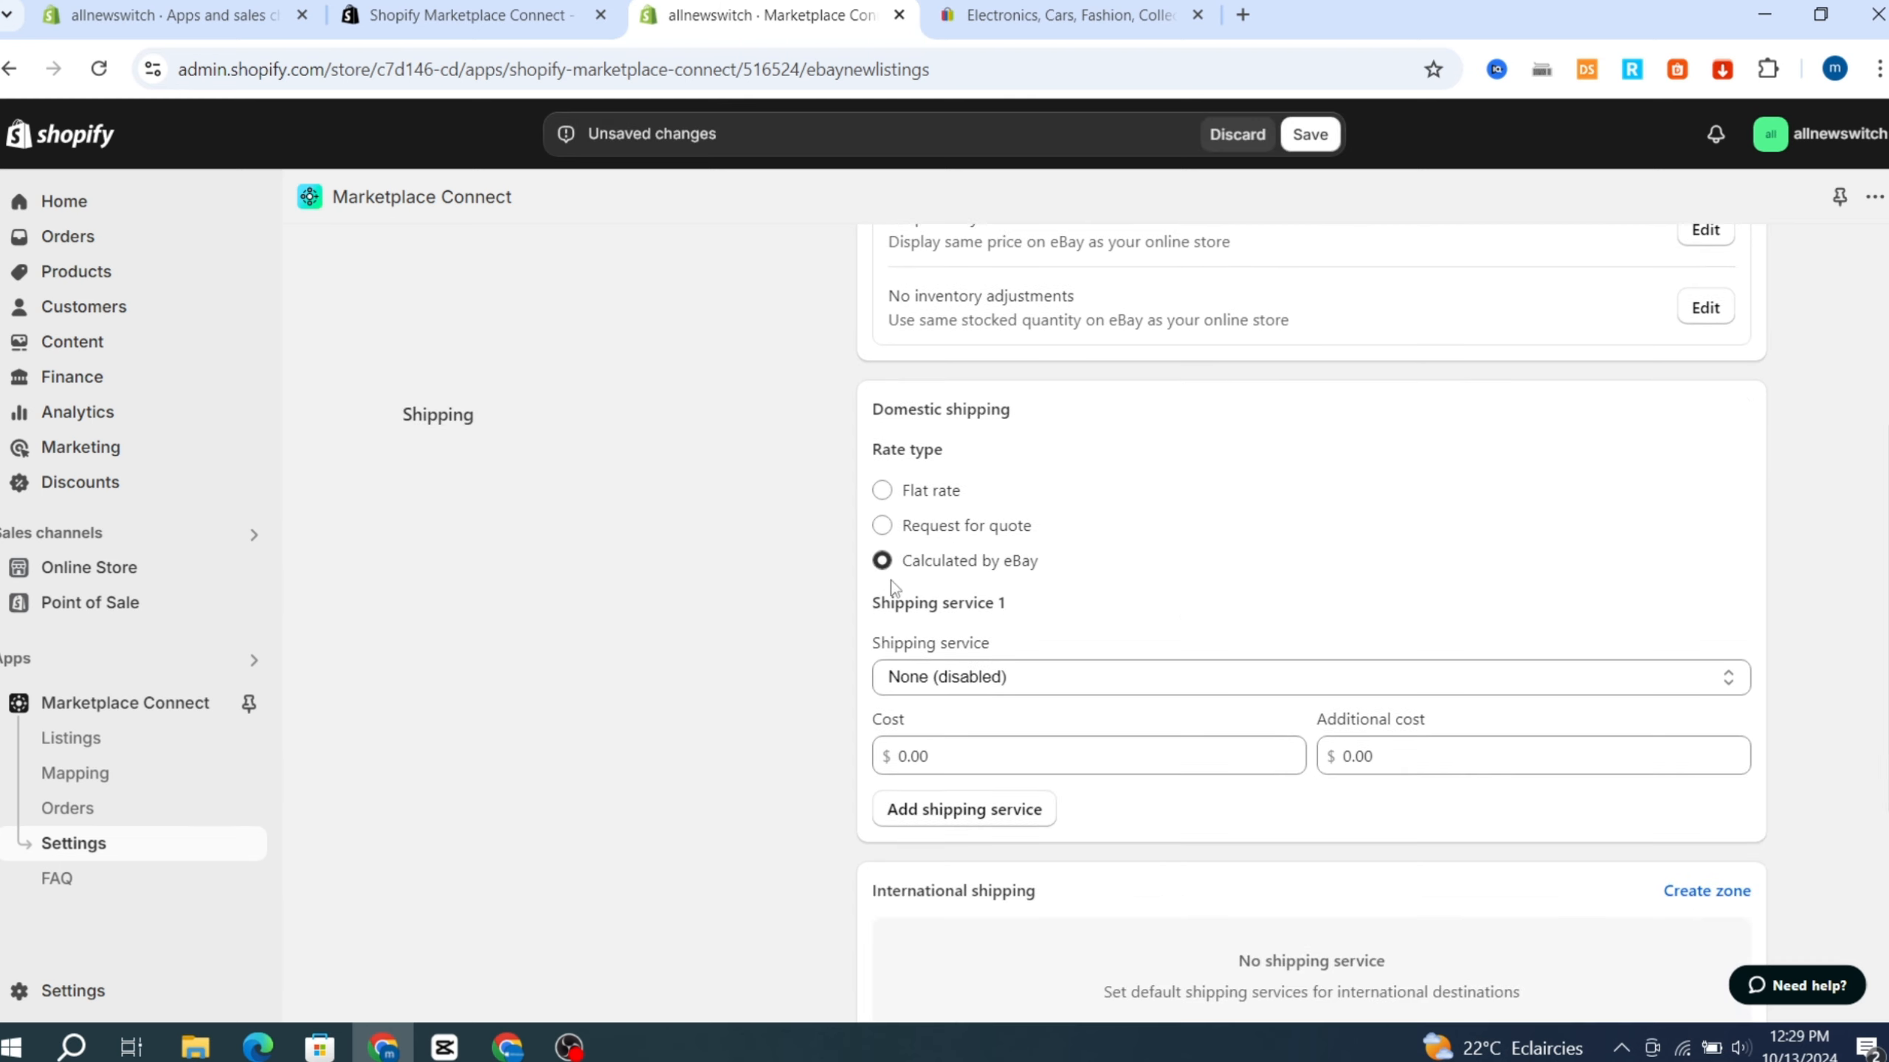
scroll(1298, 560, down, 2)
scroll(961, 624, down, 2)
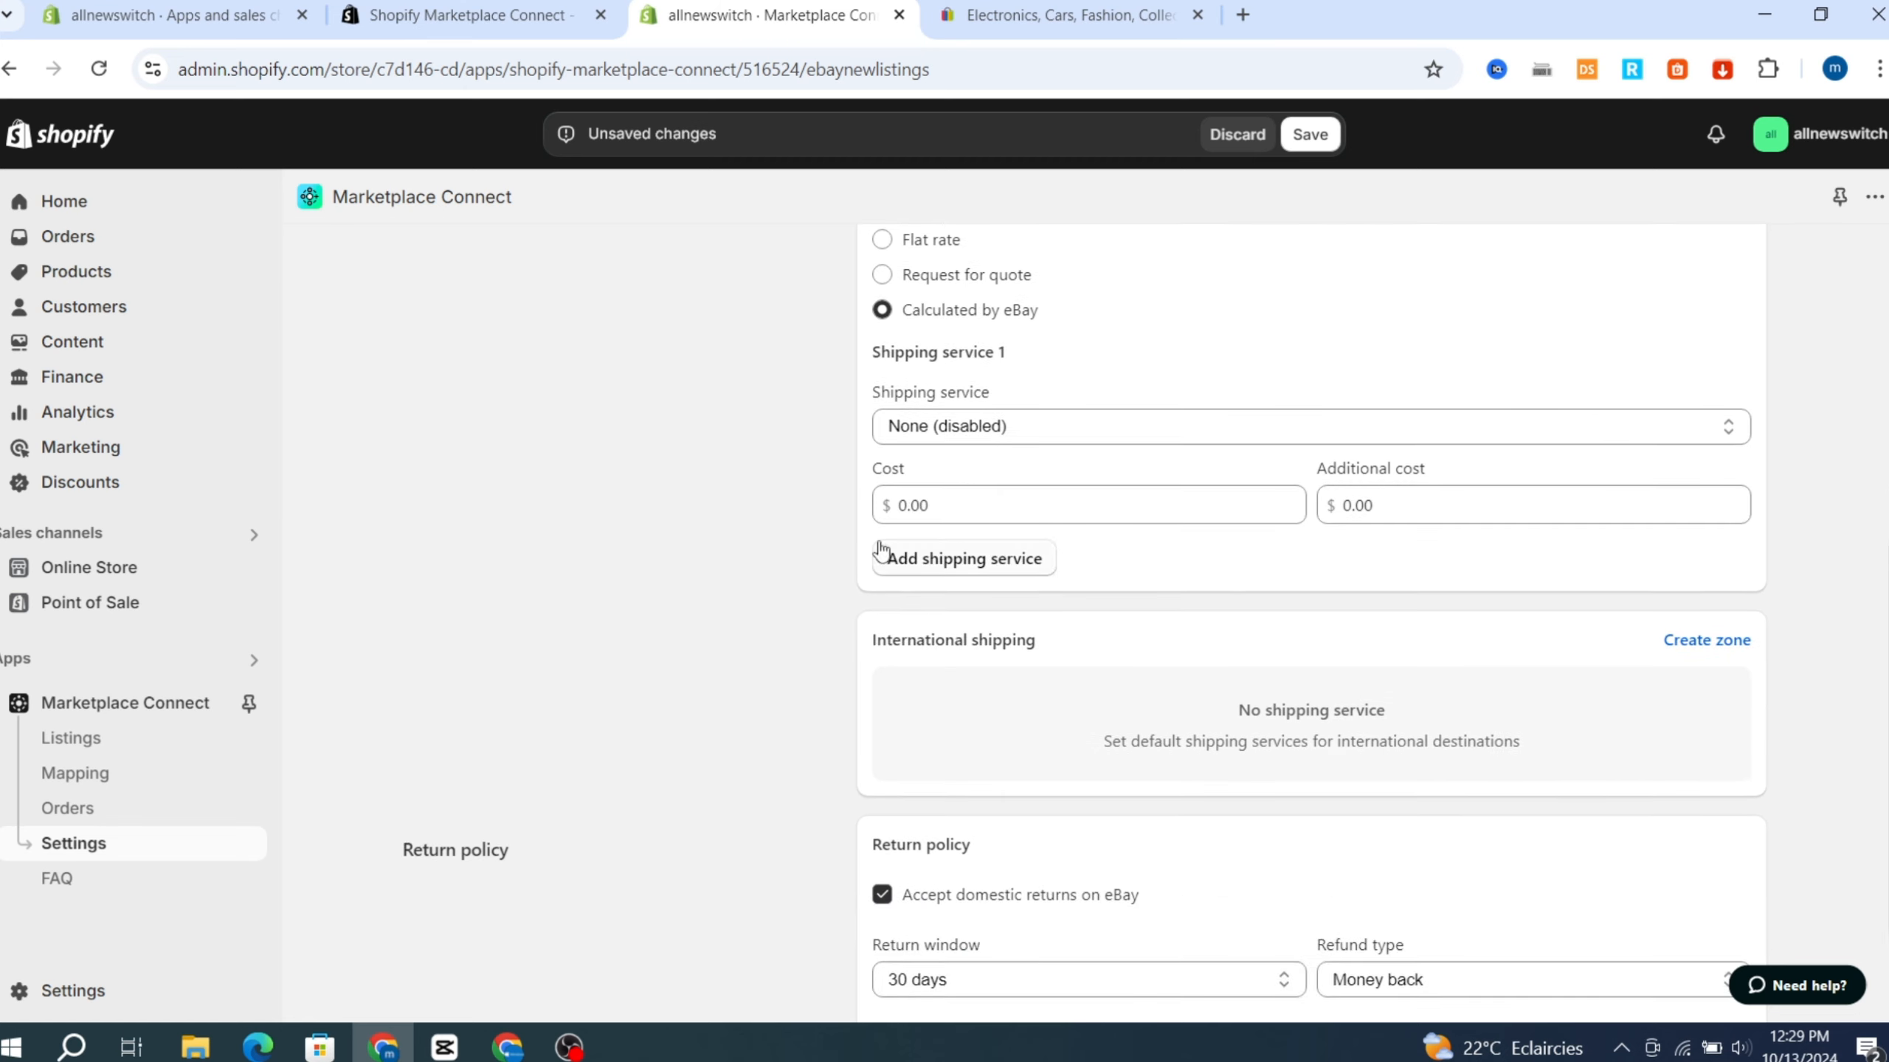
click(944, 507)
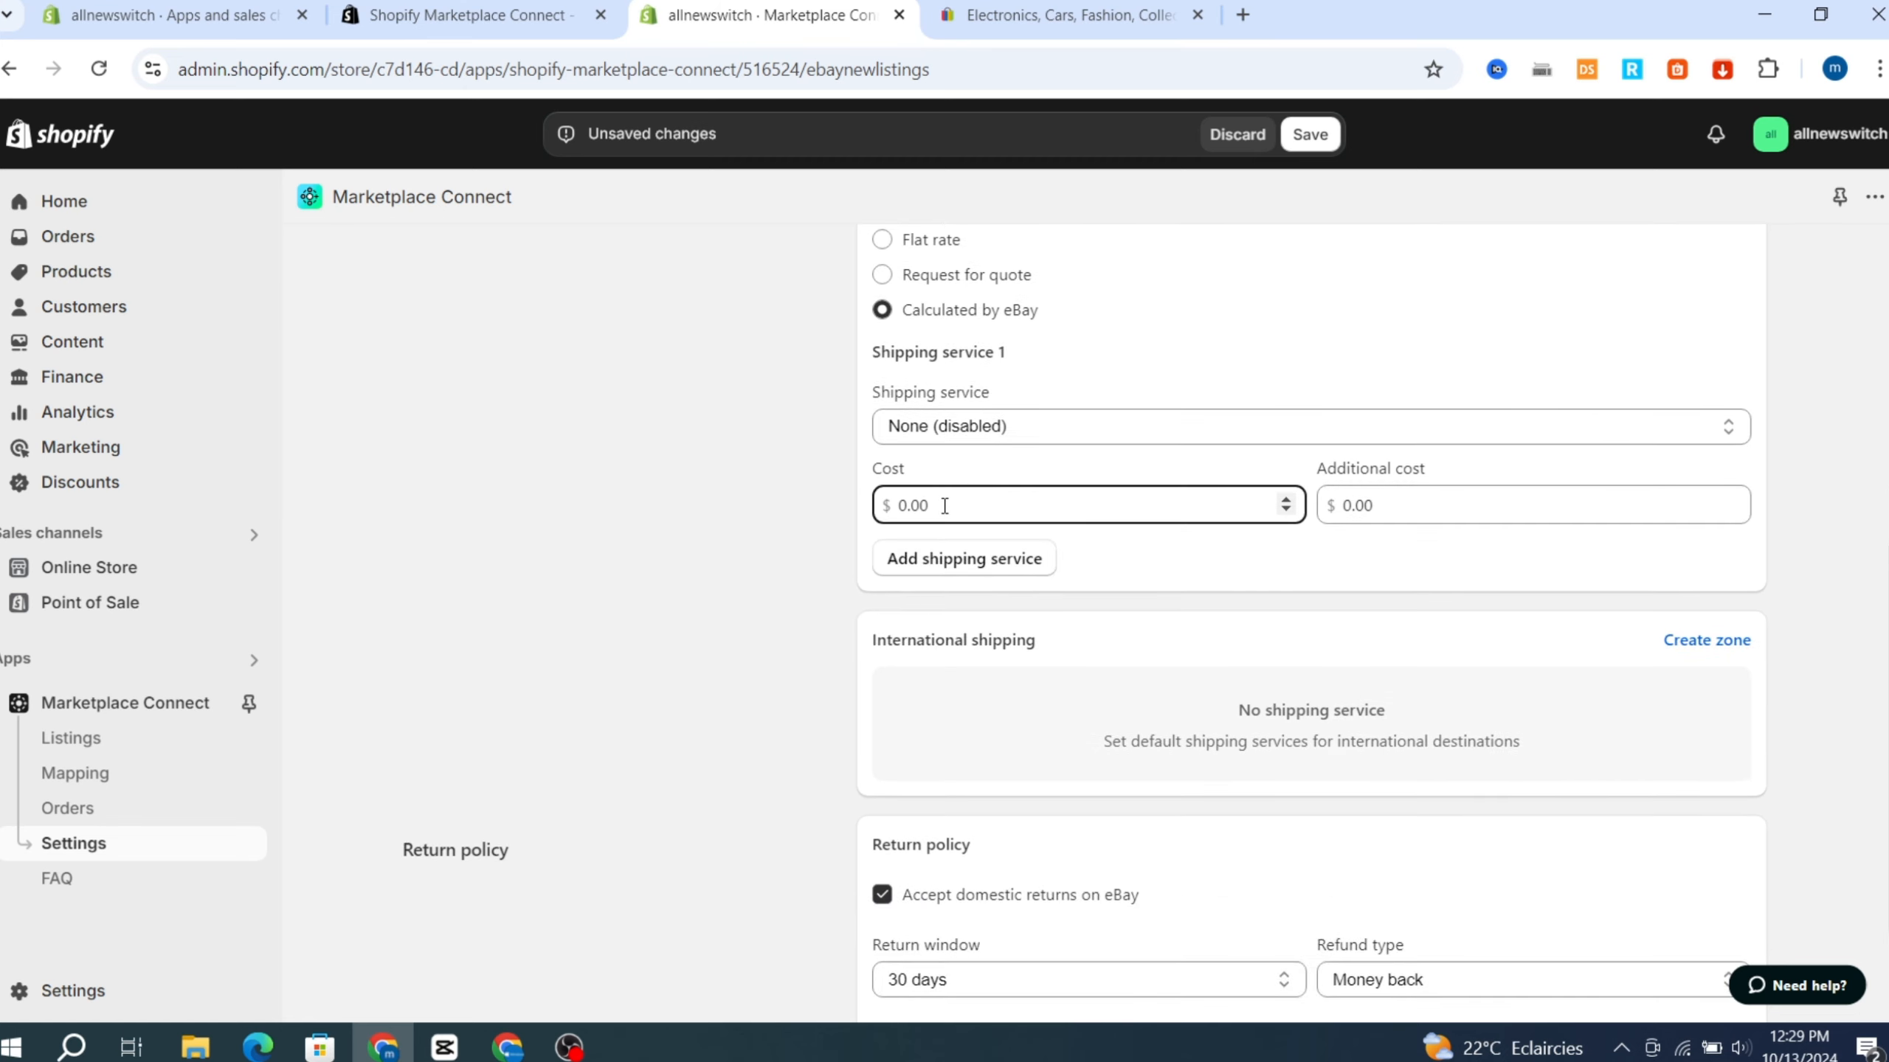
double_click(944, 506)
text(5)
Review the return policy options, save the new listings configurations and return to the connected account's settings.
scroll(1590, 688, down, 2)
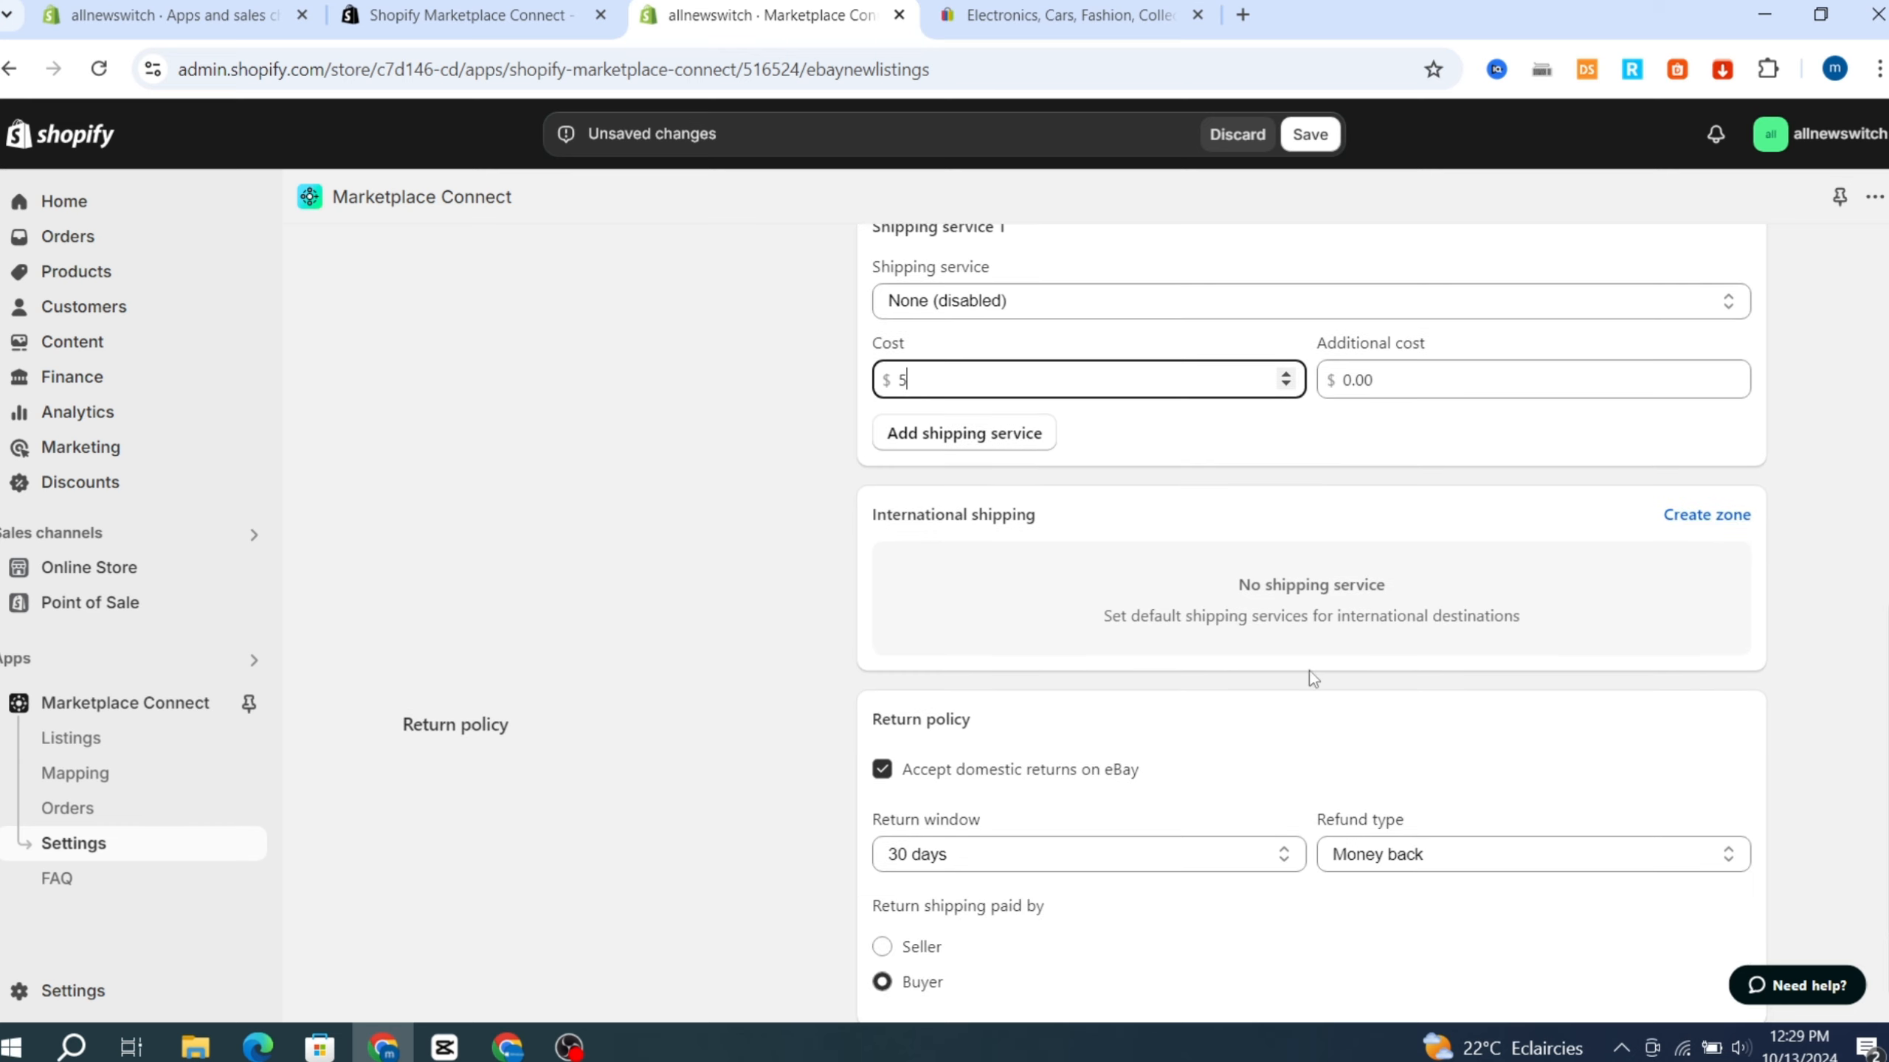
scroll(1116, 707, down, 1)
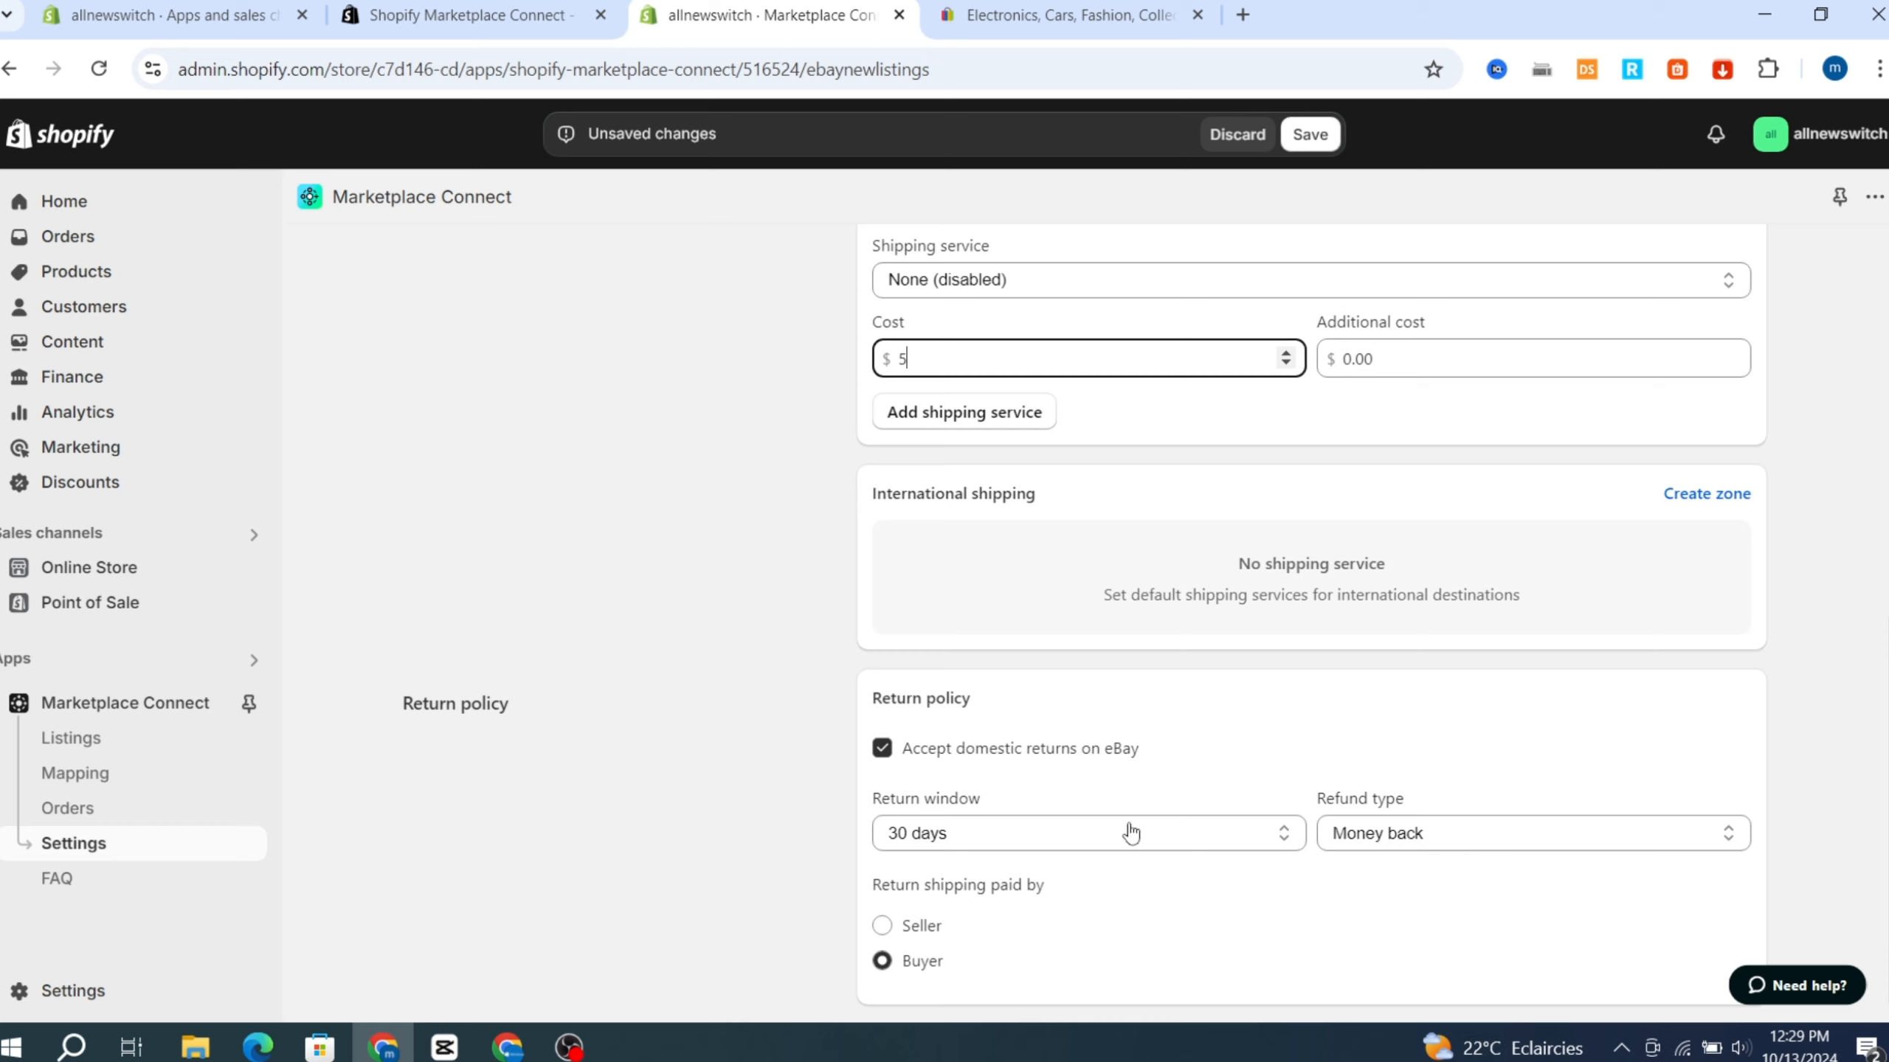
click(1418, 849)
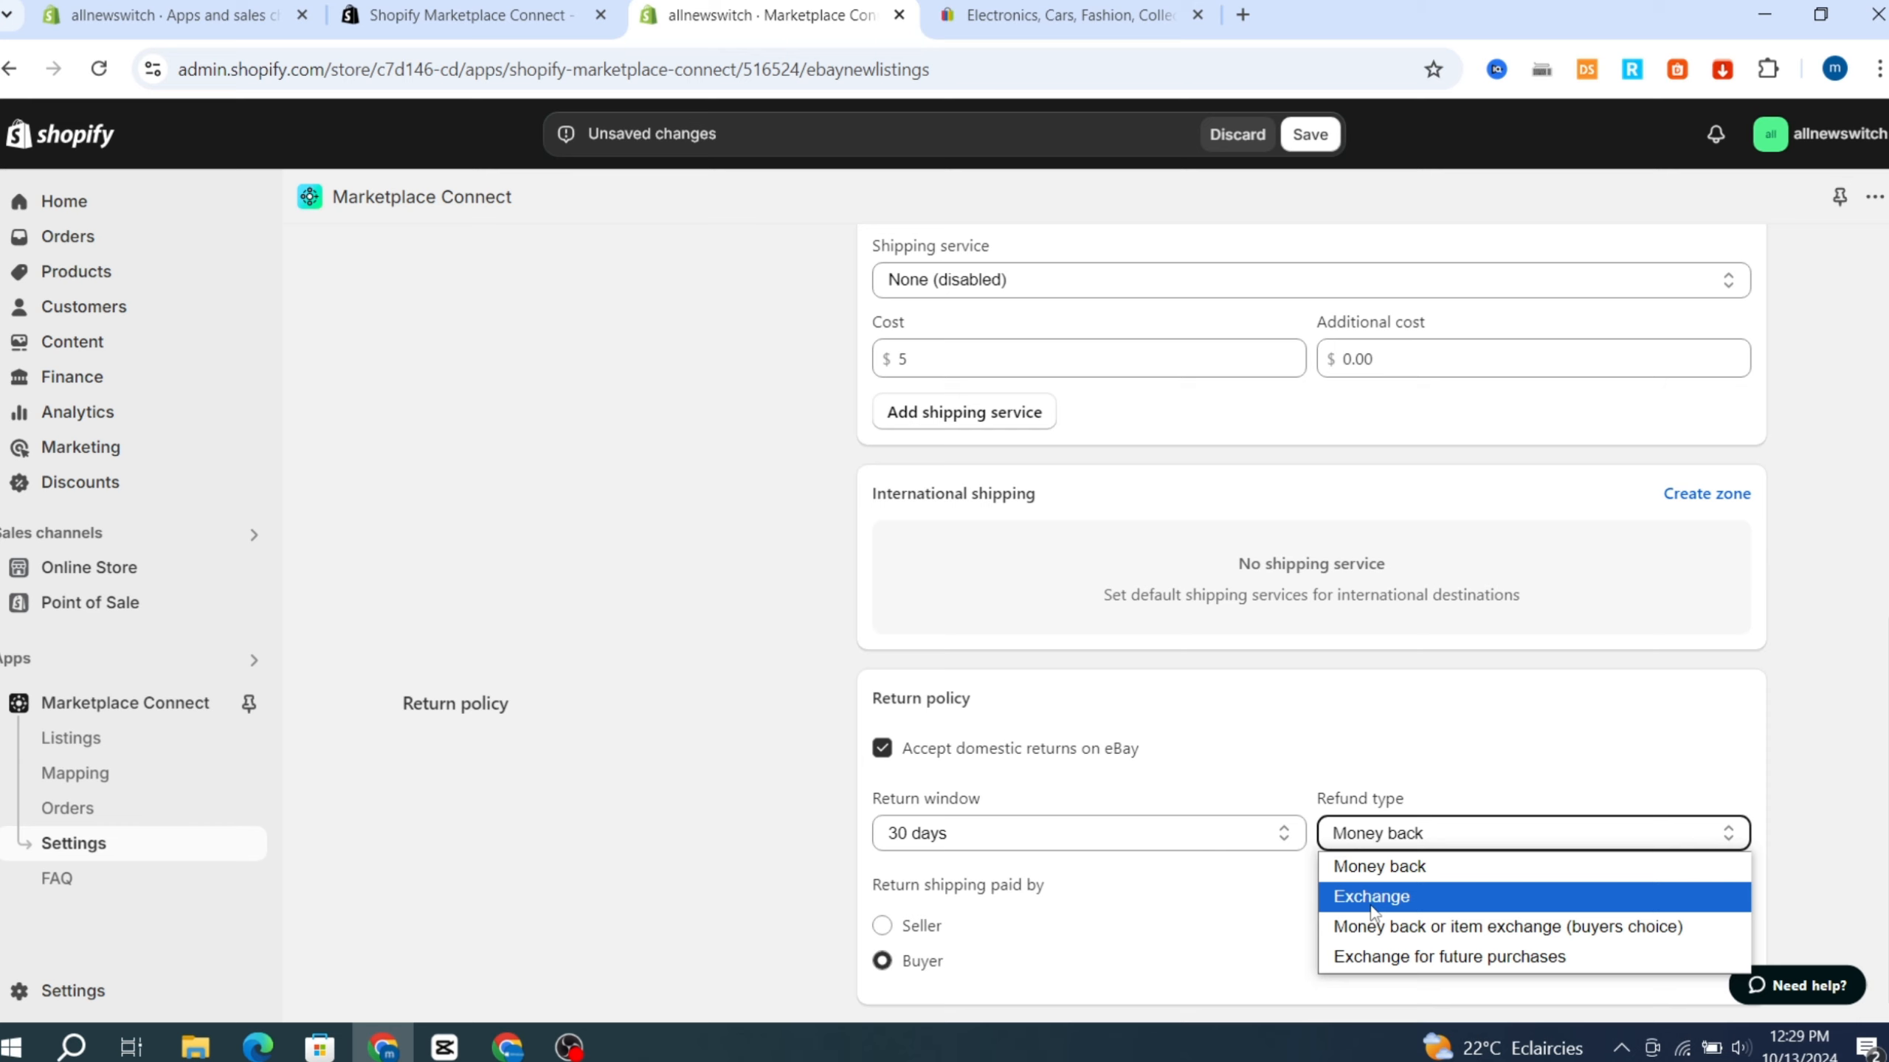
click(904, 943)
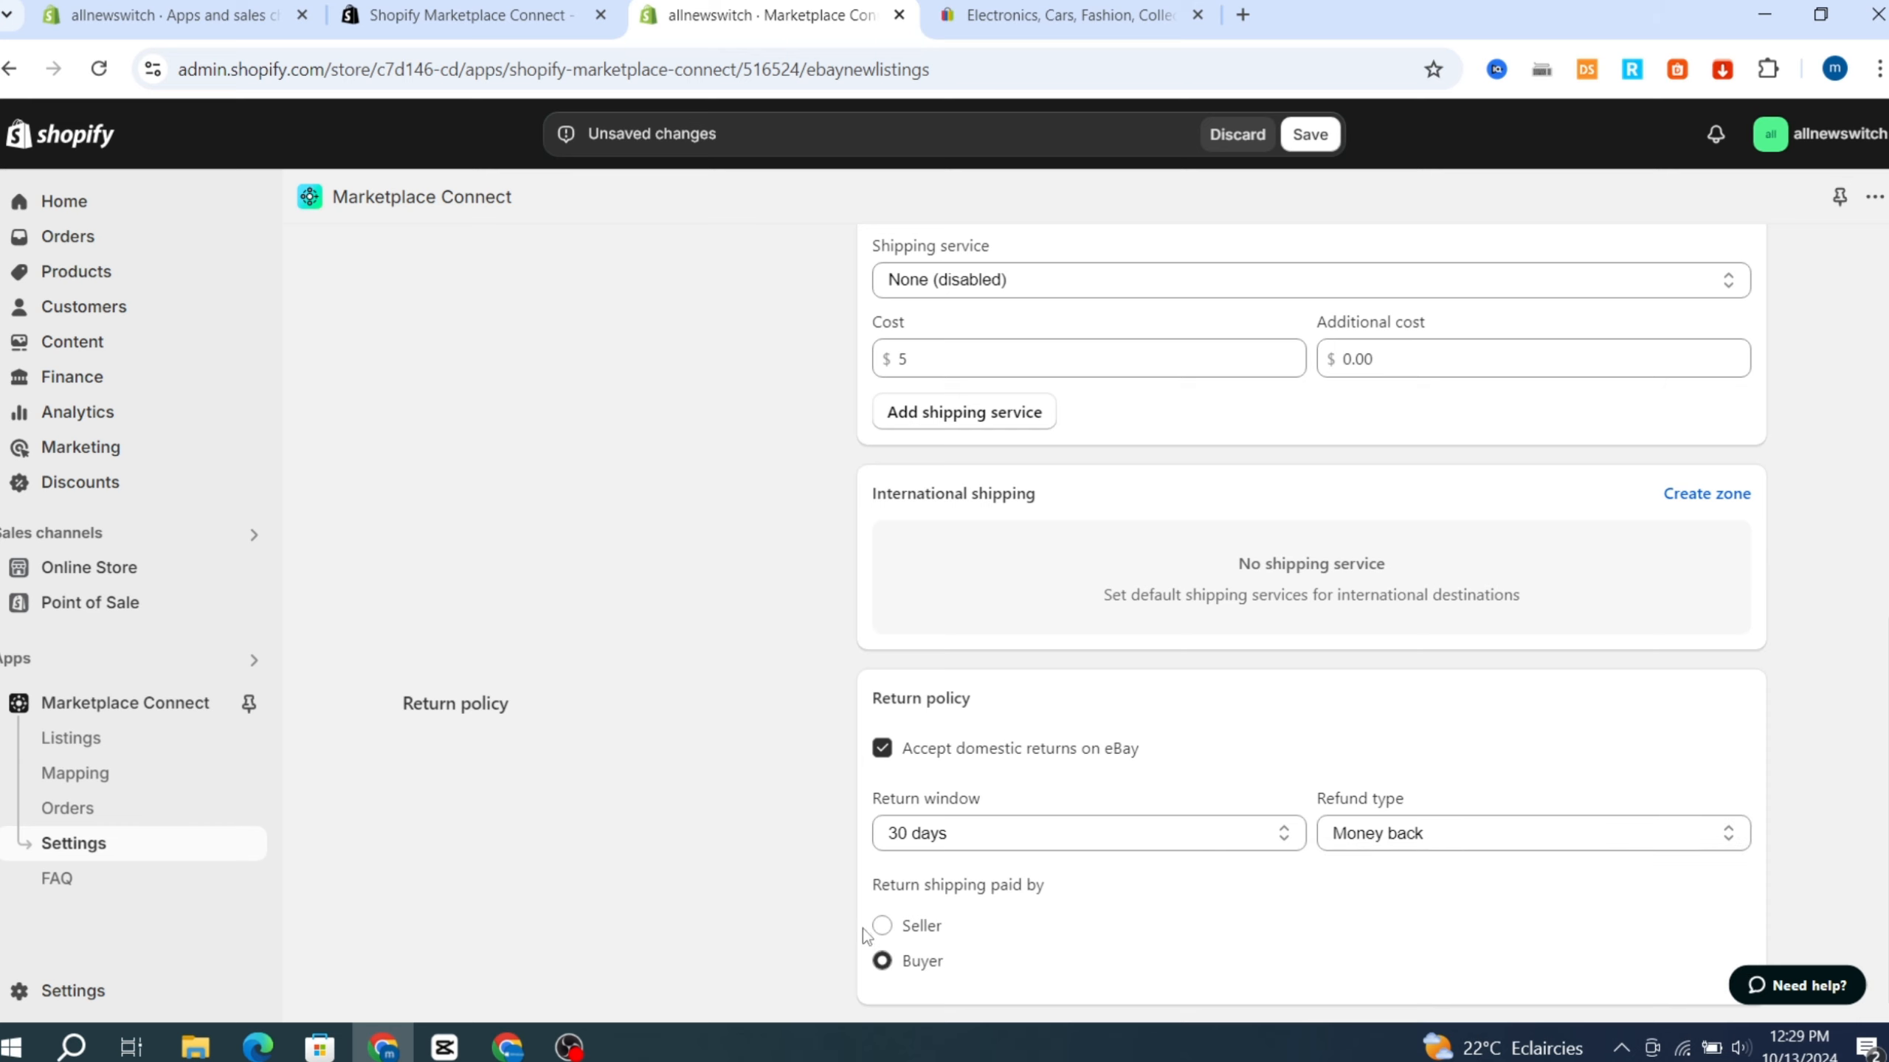
scroll(1786, 877, up, 10)
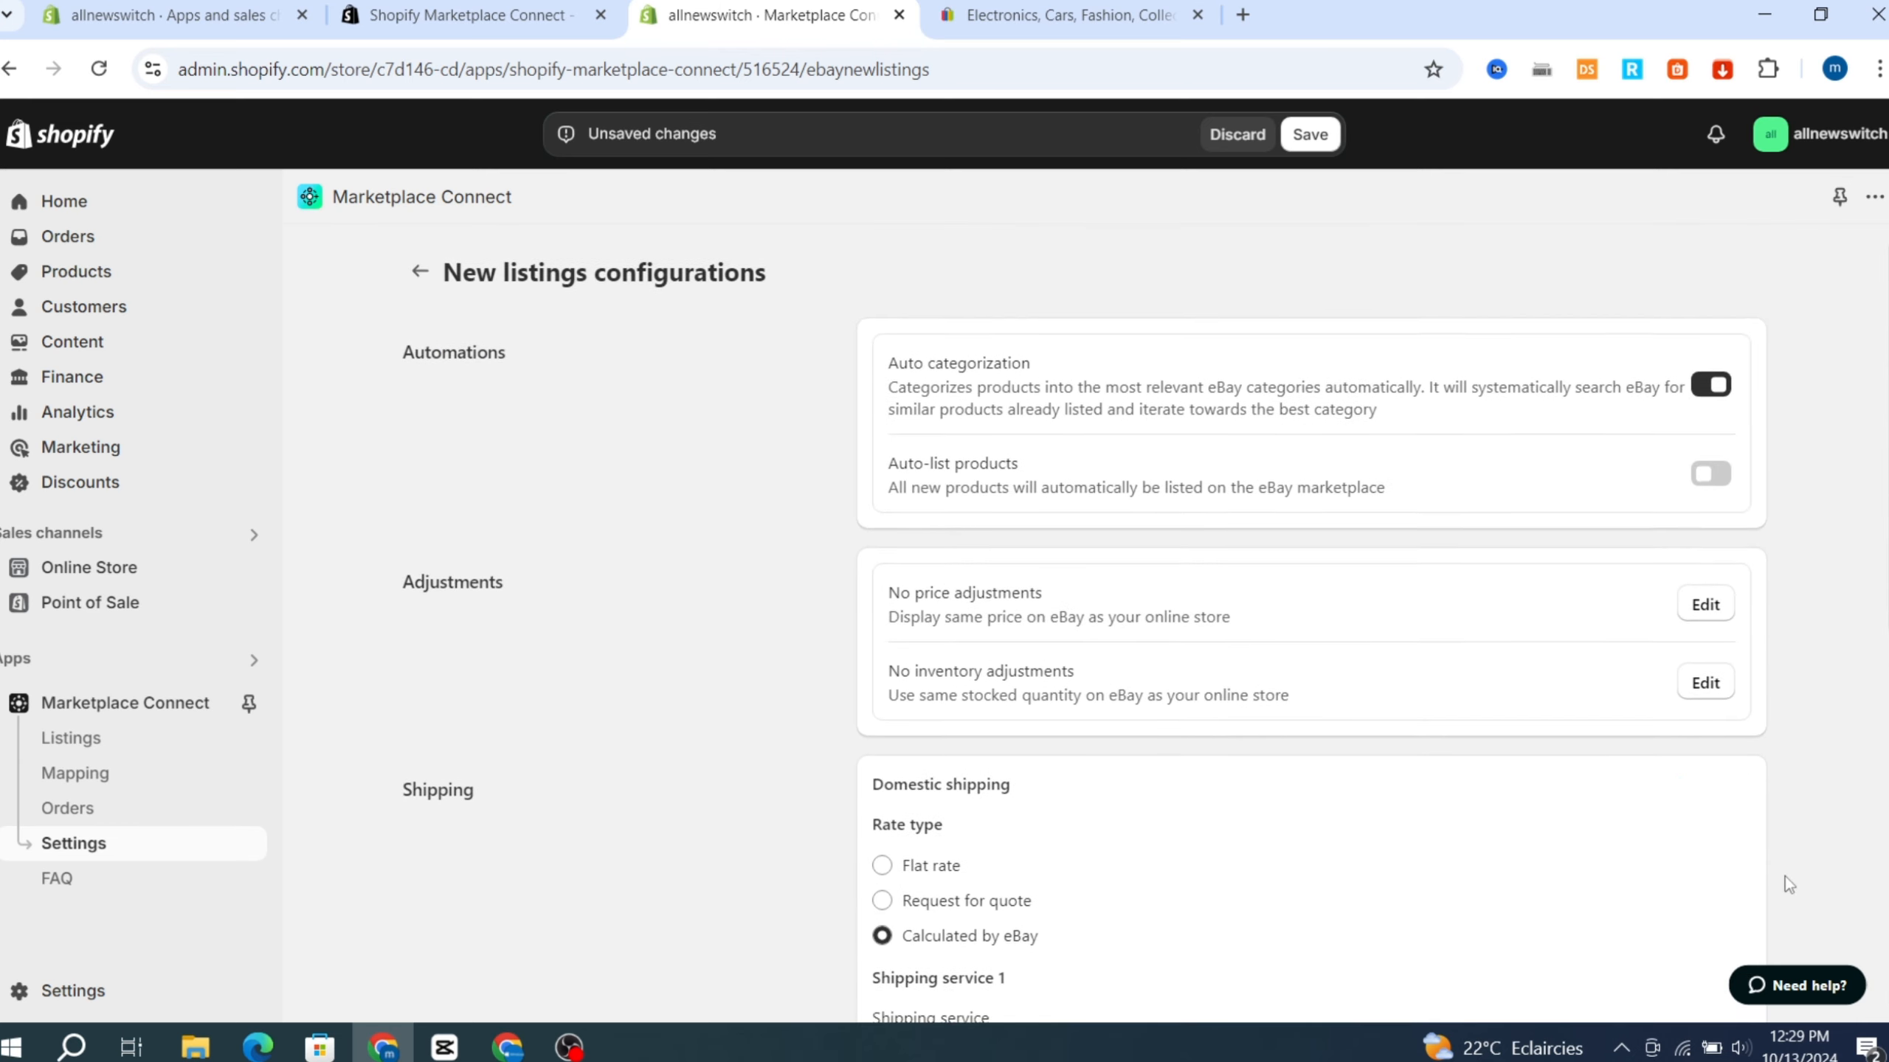
click(1323, 146)
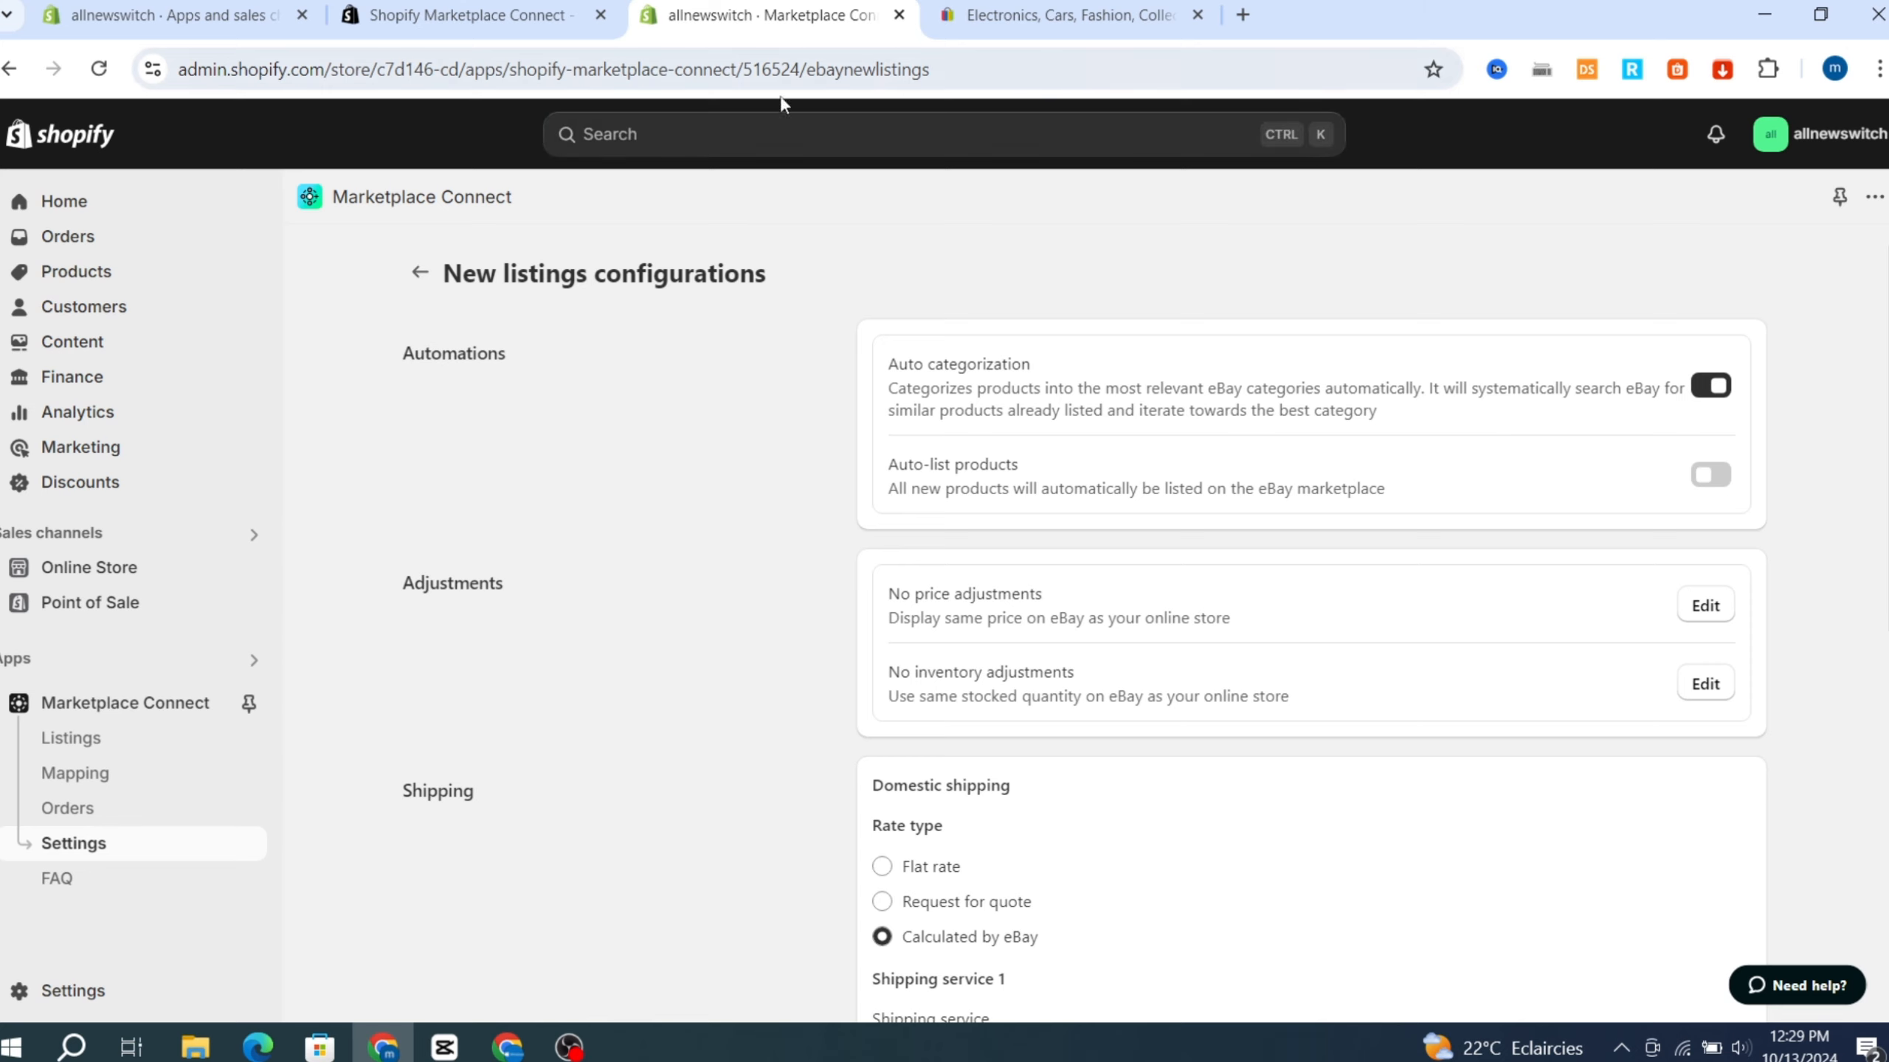
click(420, 286)
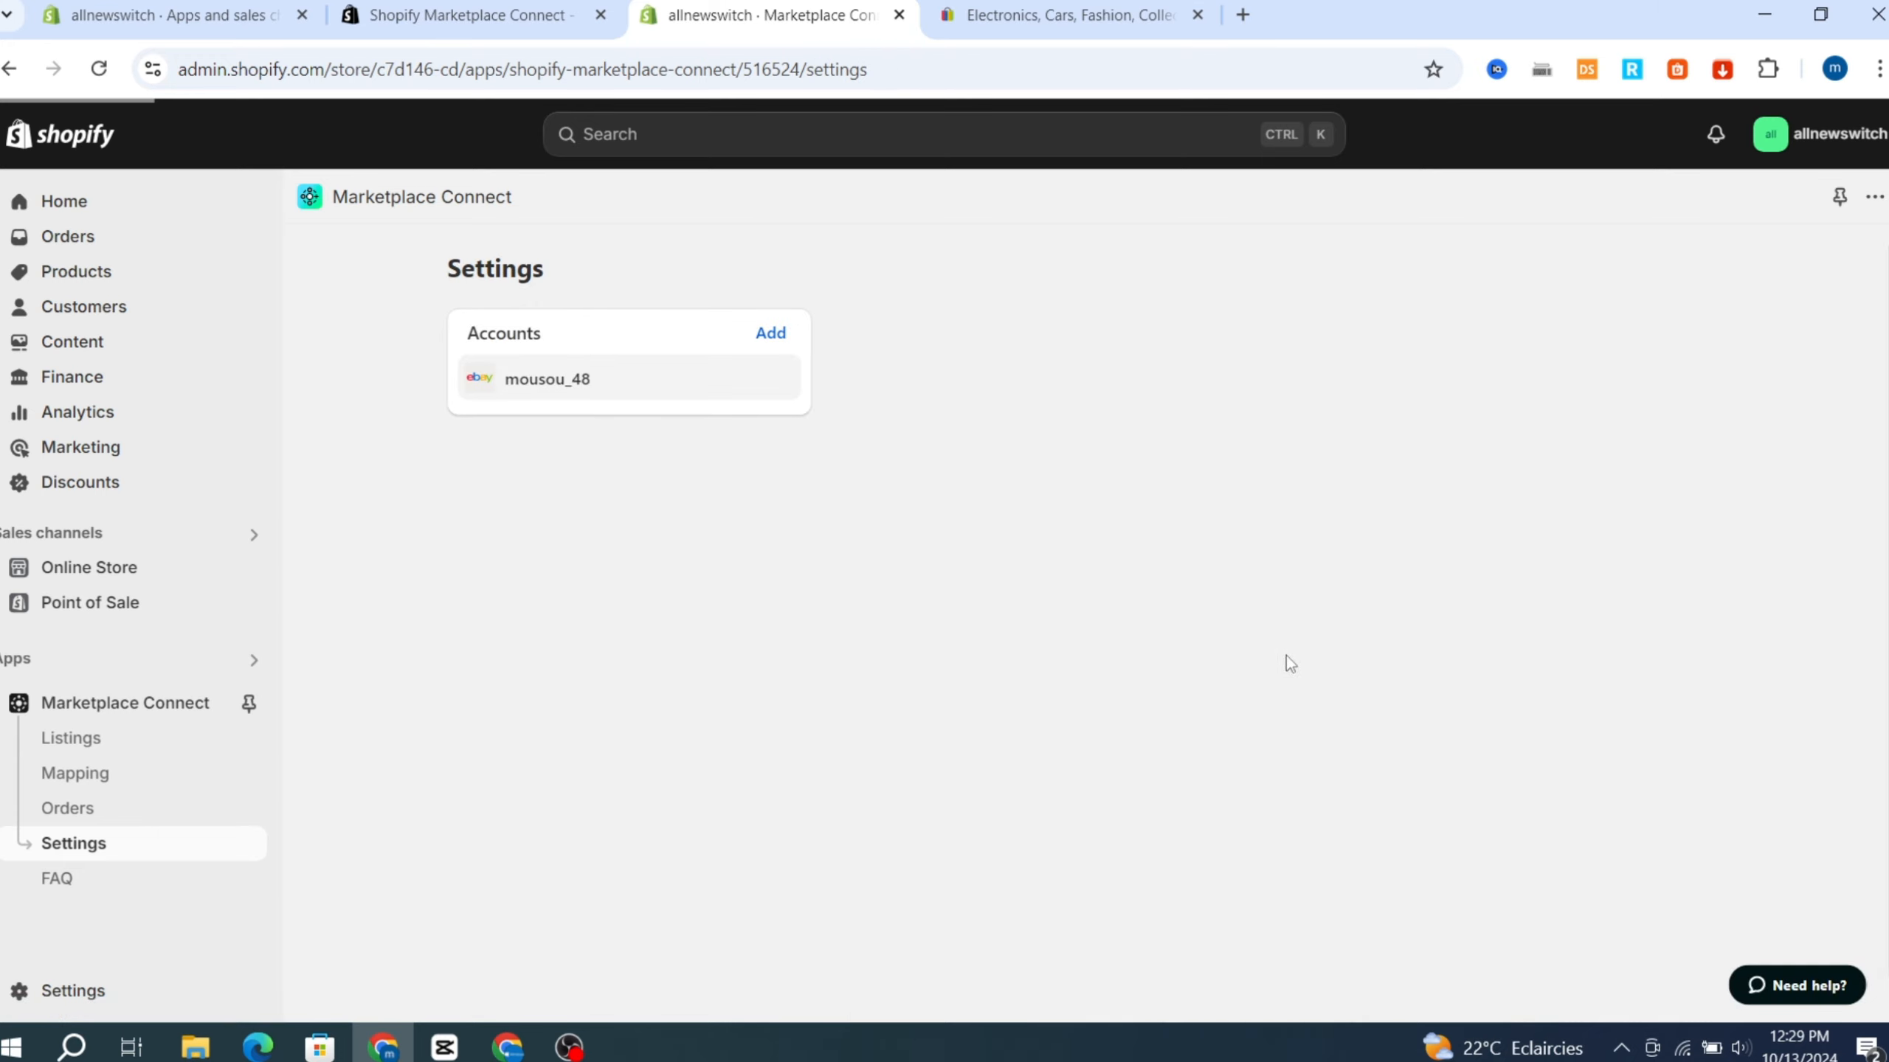
Upload a different logo image for the eBay templates in the connected account's settings.
scroll(1380, 632, down, 6)
scroll(1339, 665, down, 4)
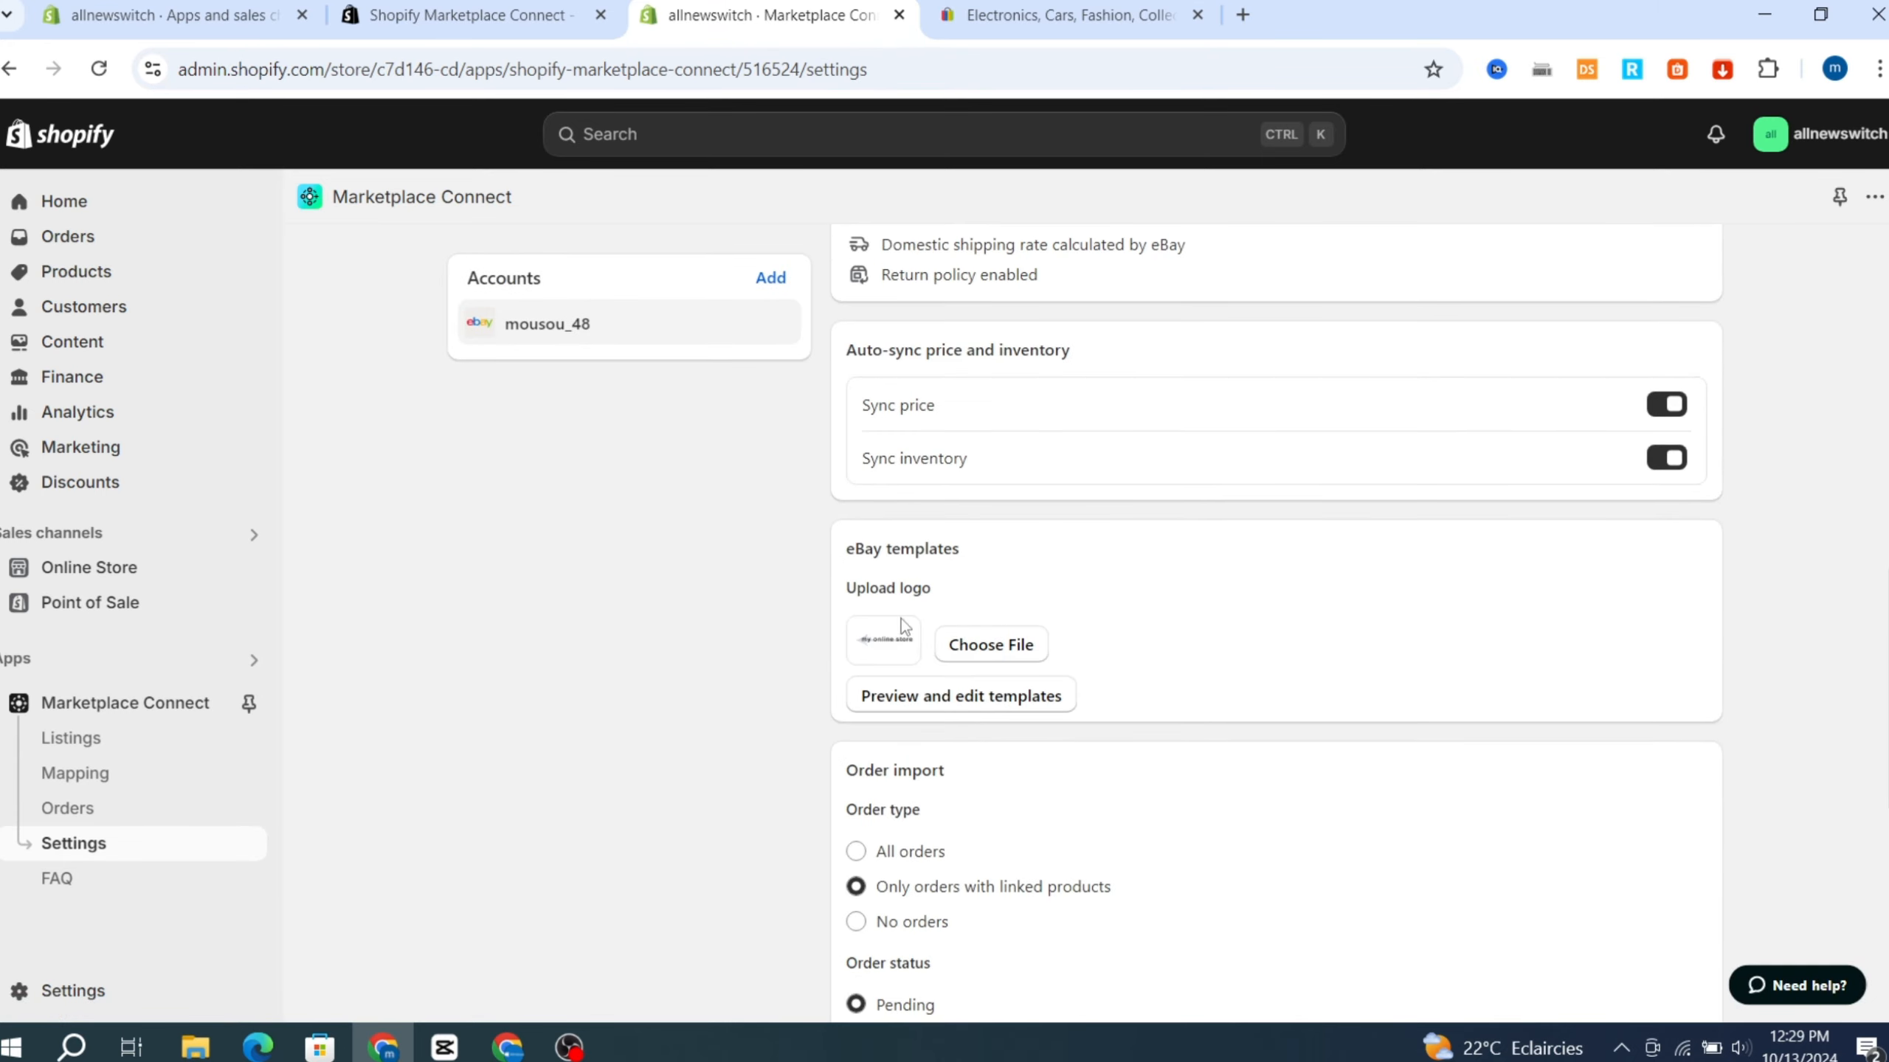
scroll(862, 607, down, 2)
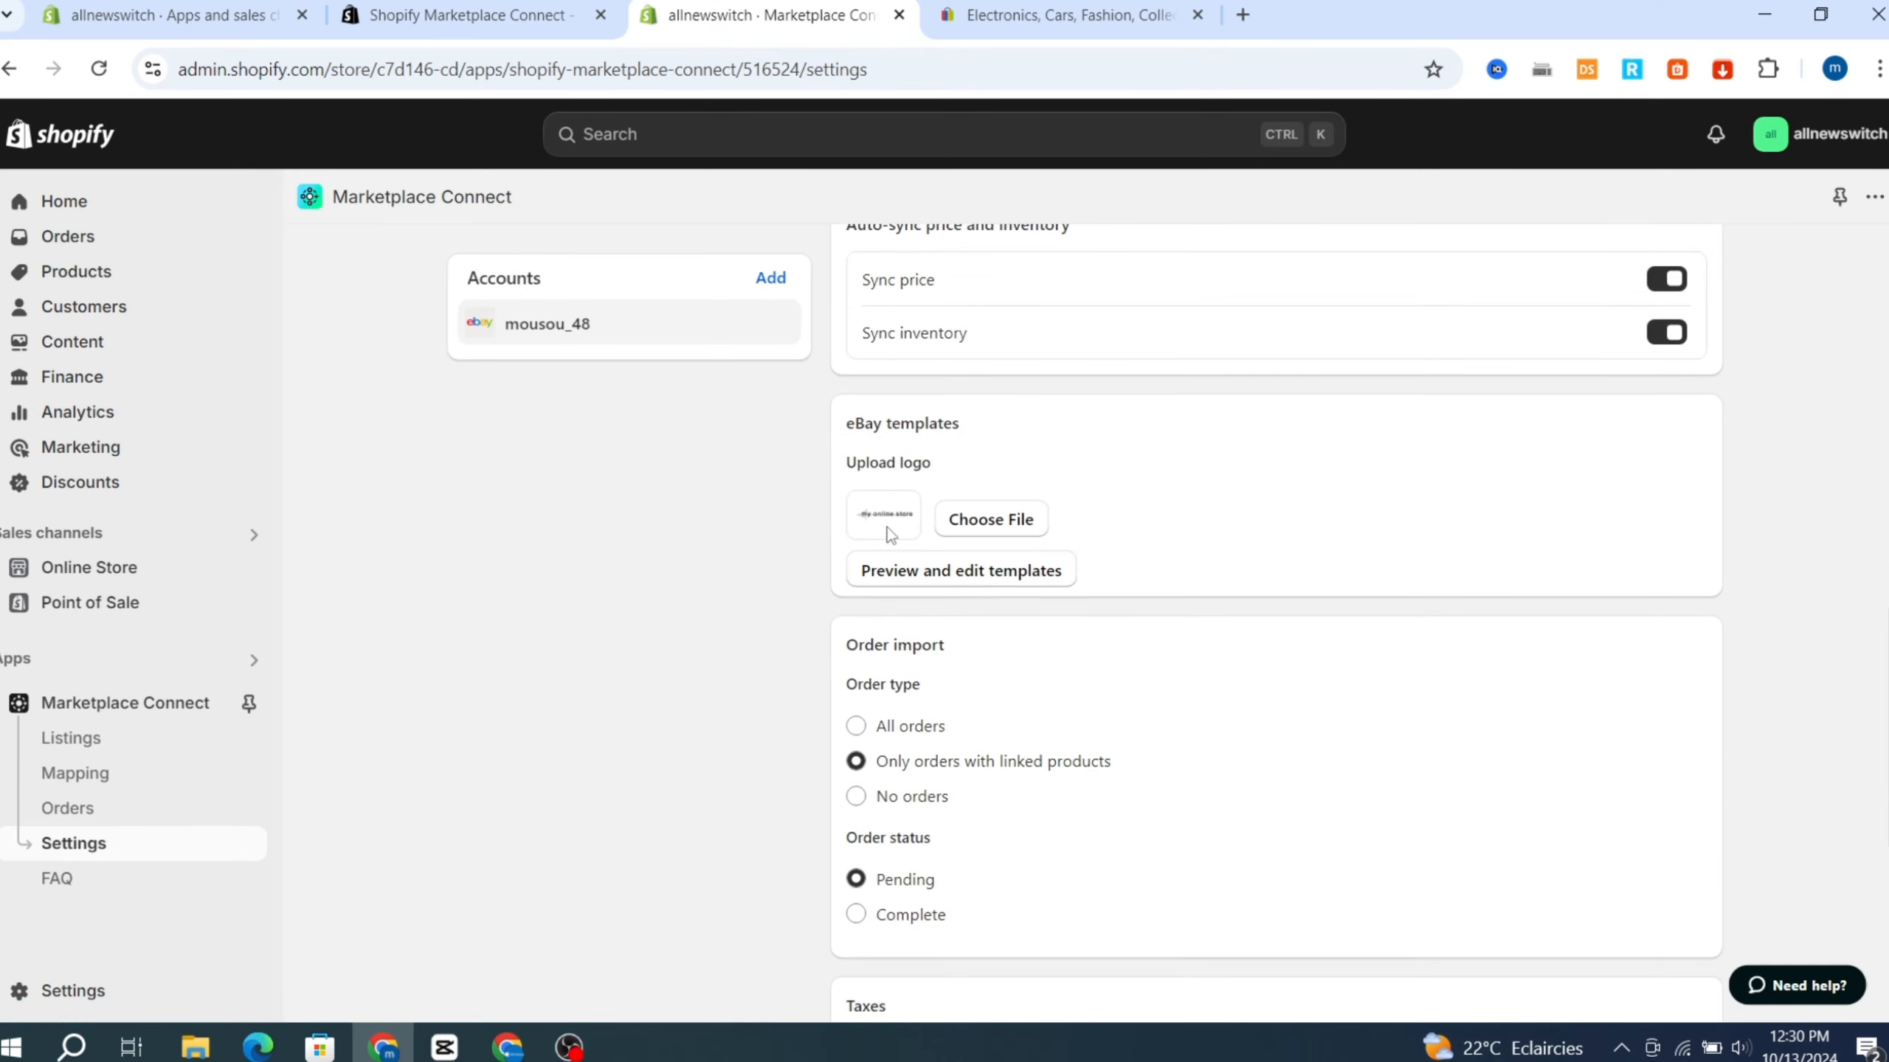
click(965, 521)
double_click(852, 394)
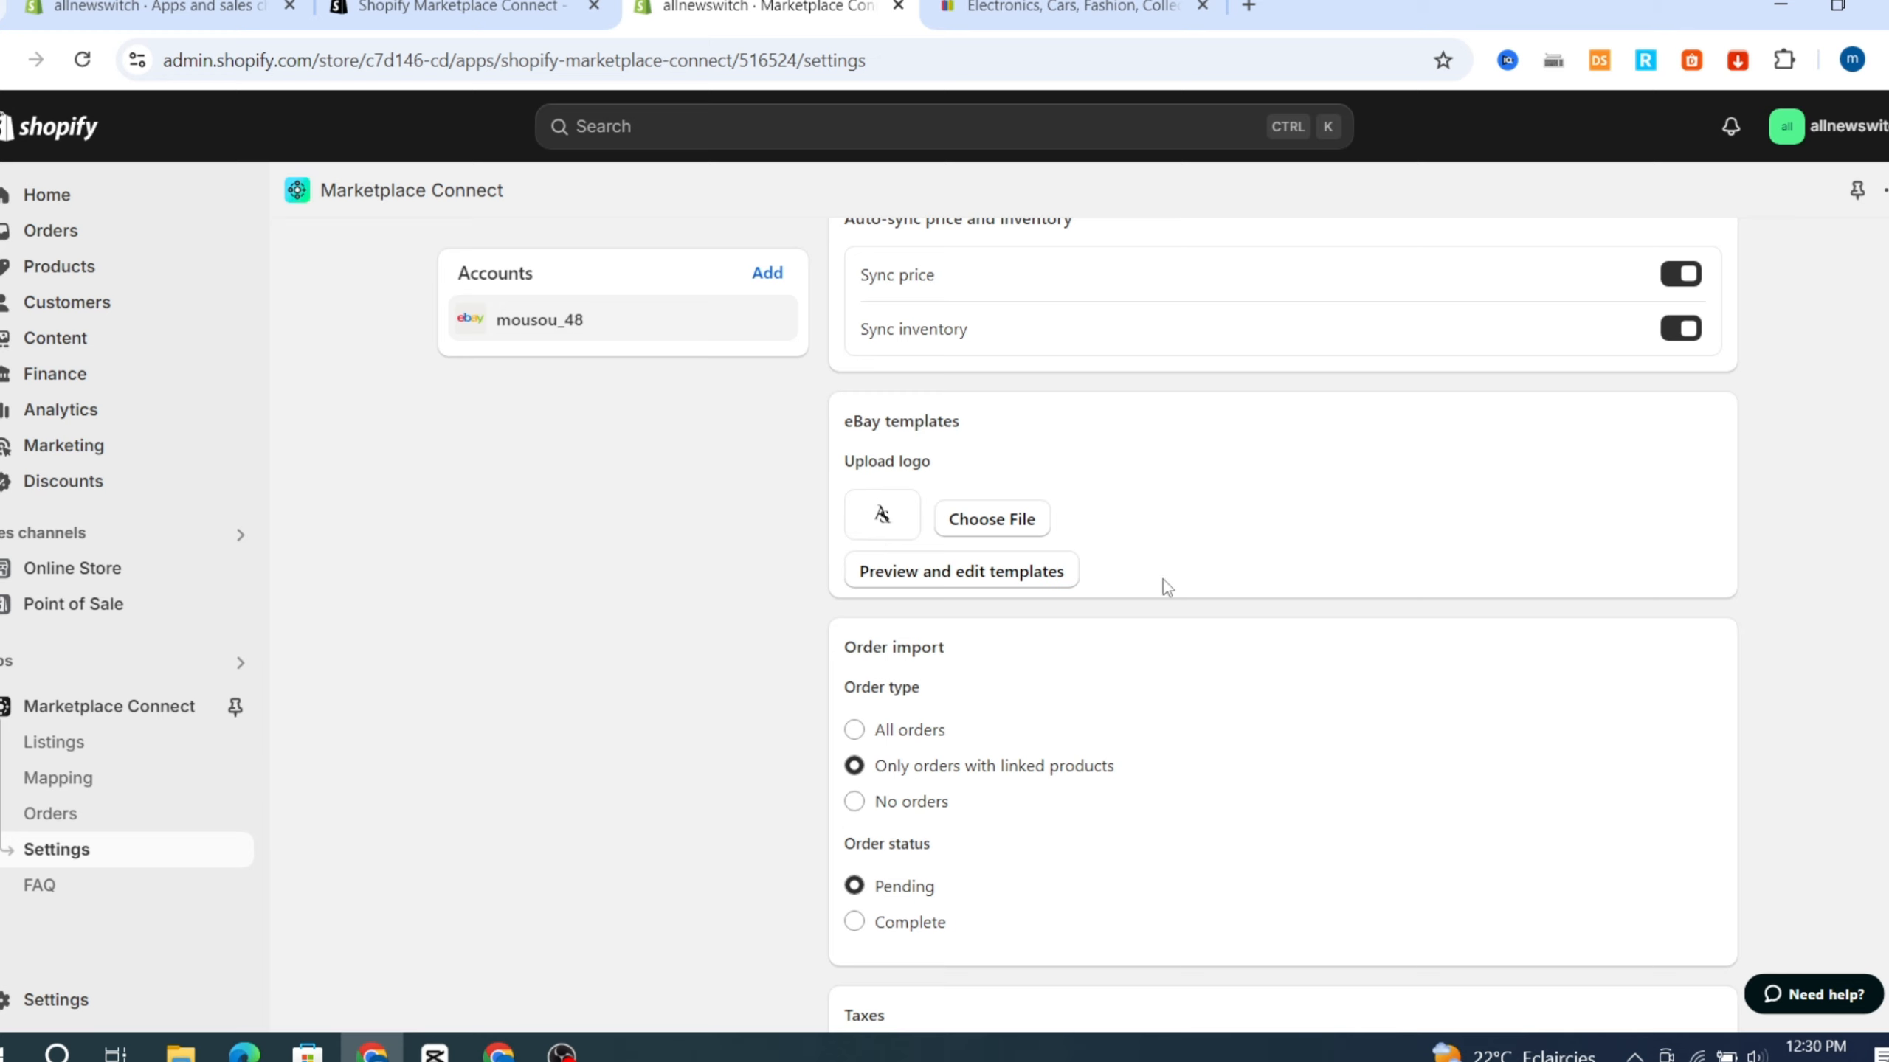
Set the order import type to All orders, review the tax and feedback options, and save the account settings.
scroll(1162, 579, down, 2)
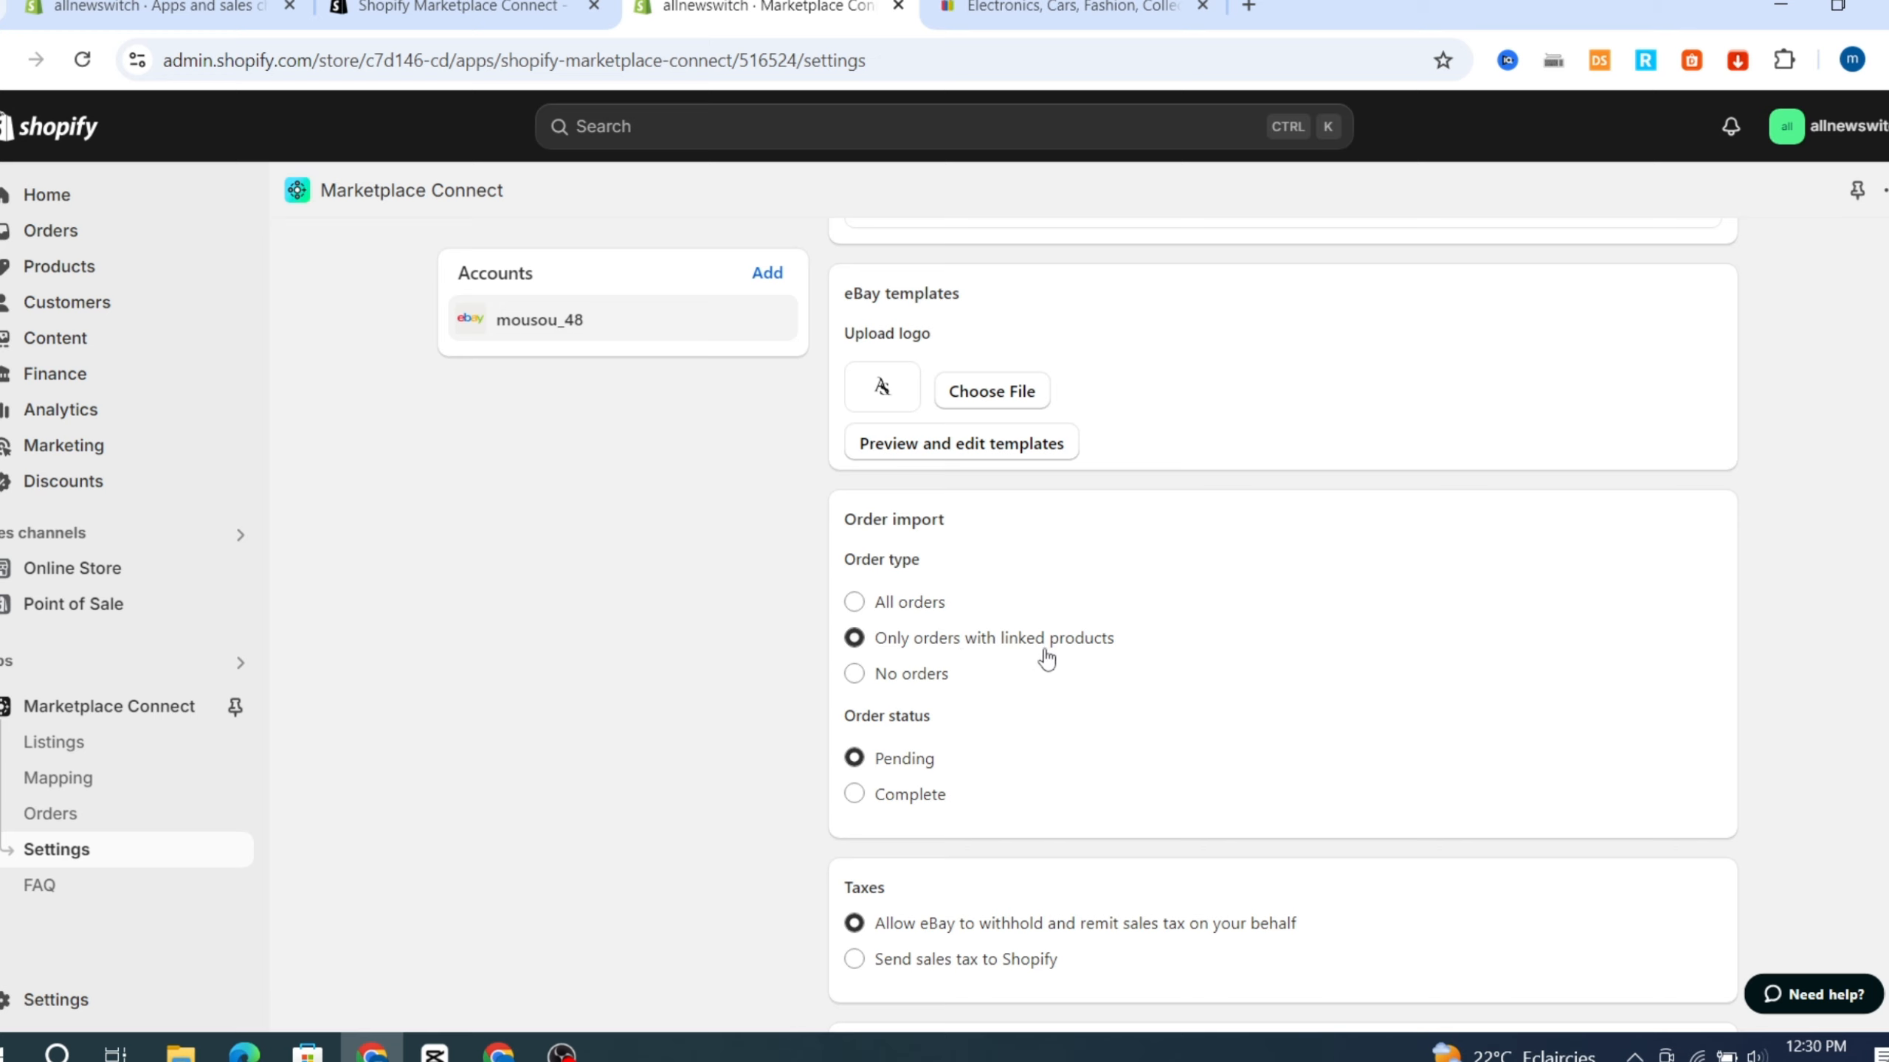
click(853, 603)
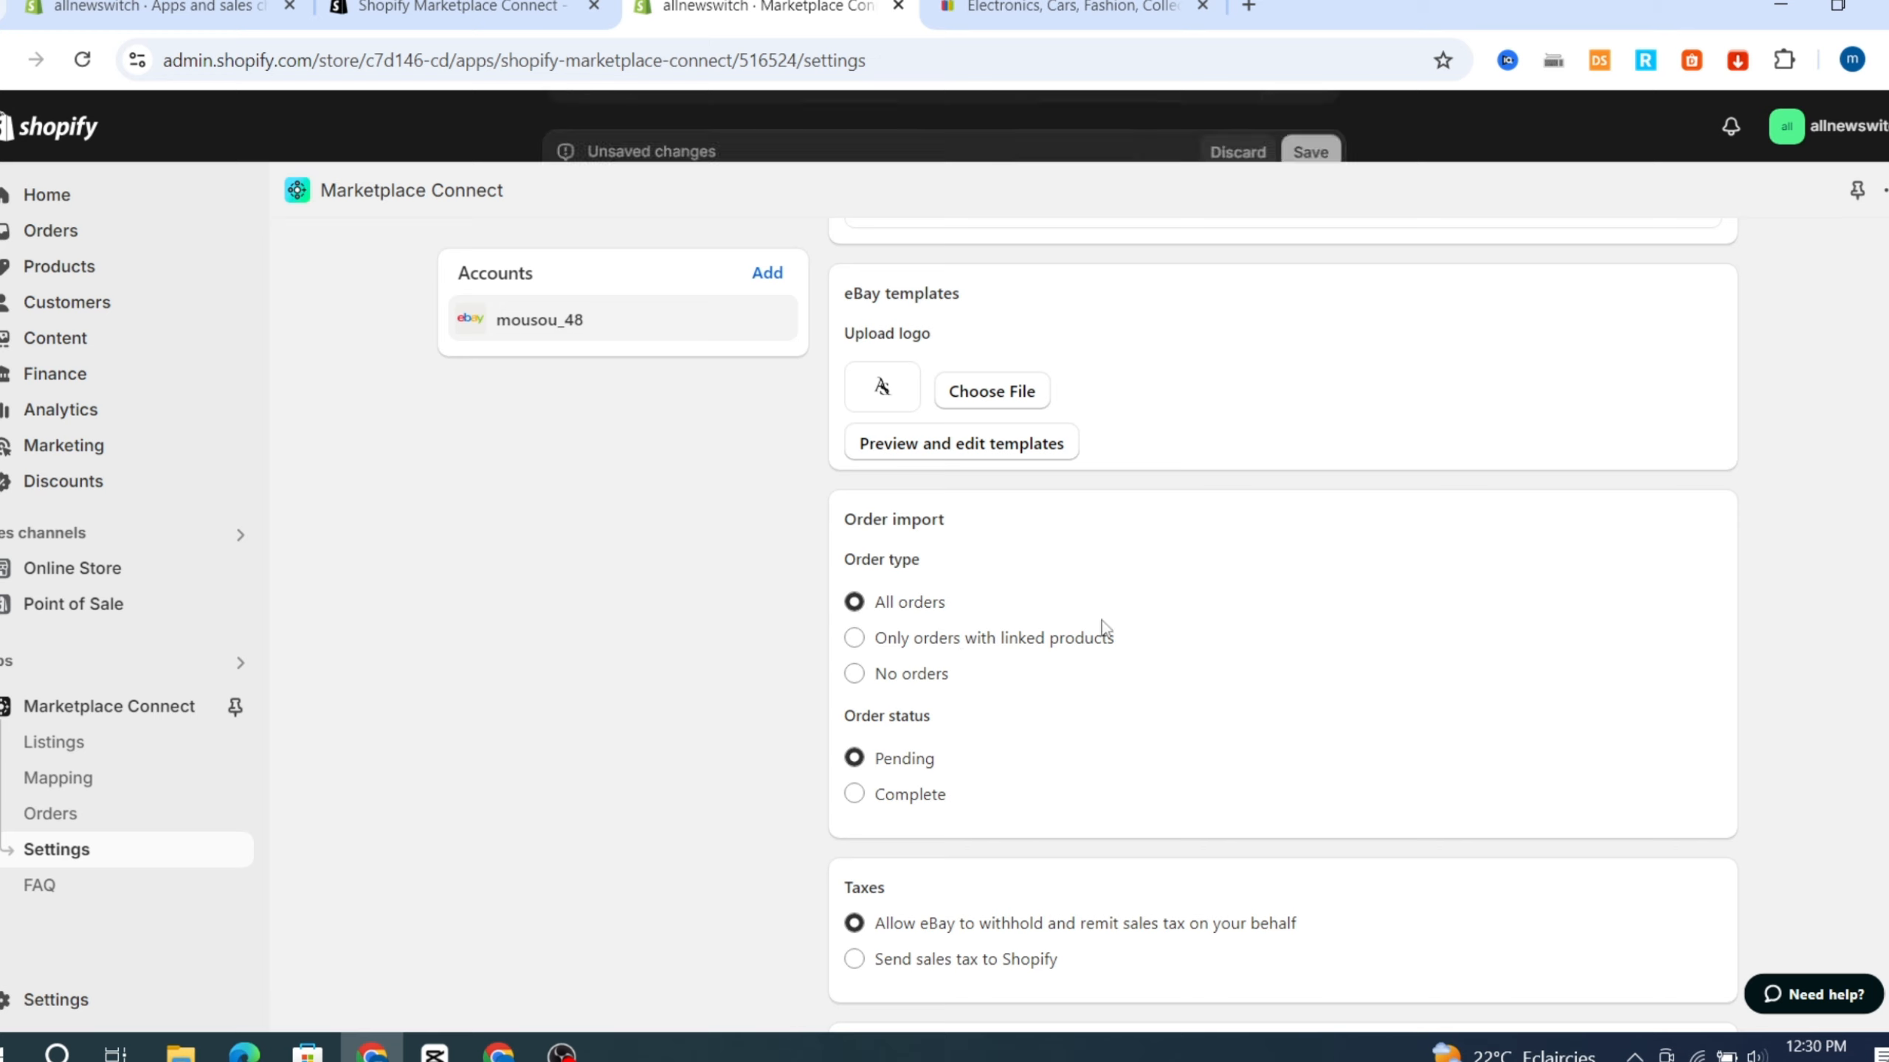
scroll(1441, 619, down, 2)
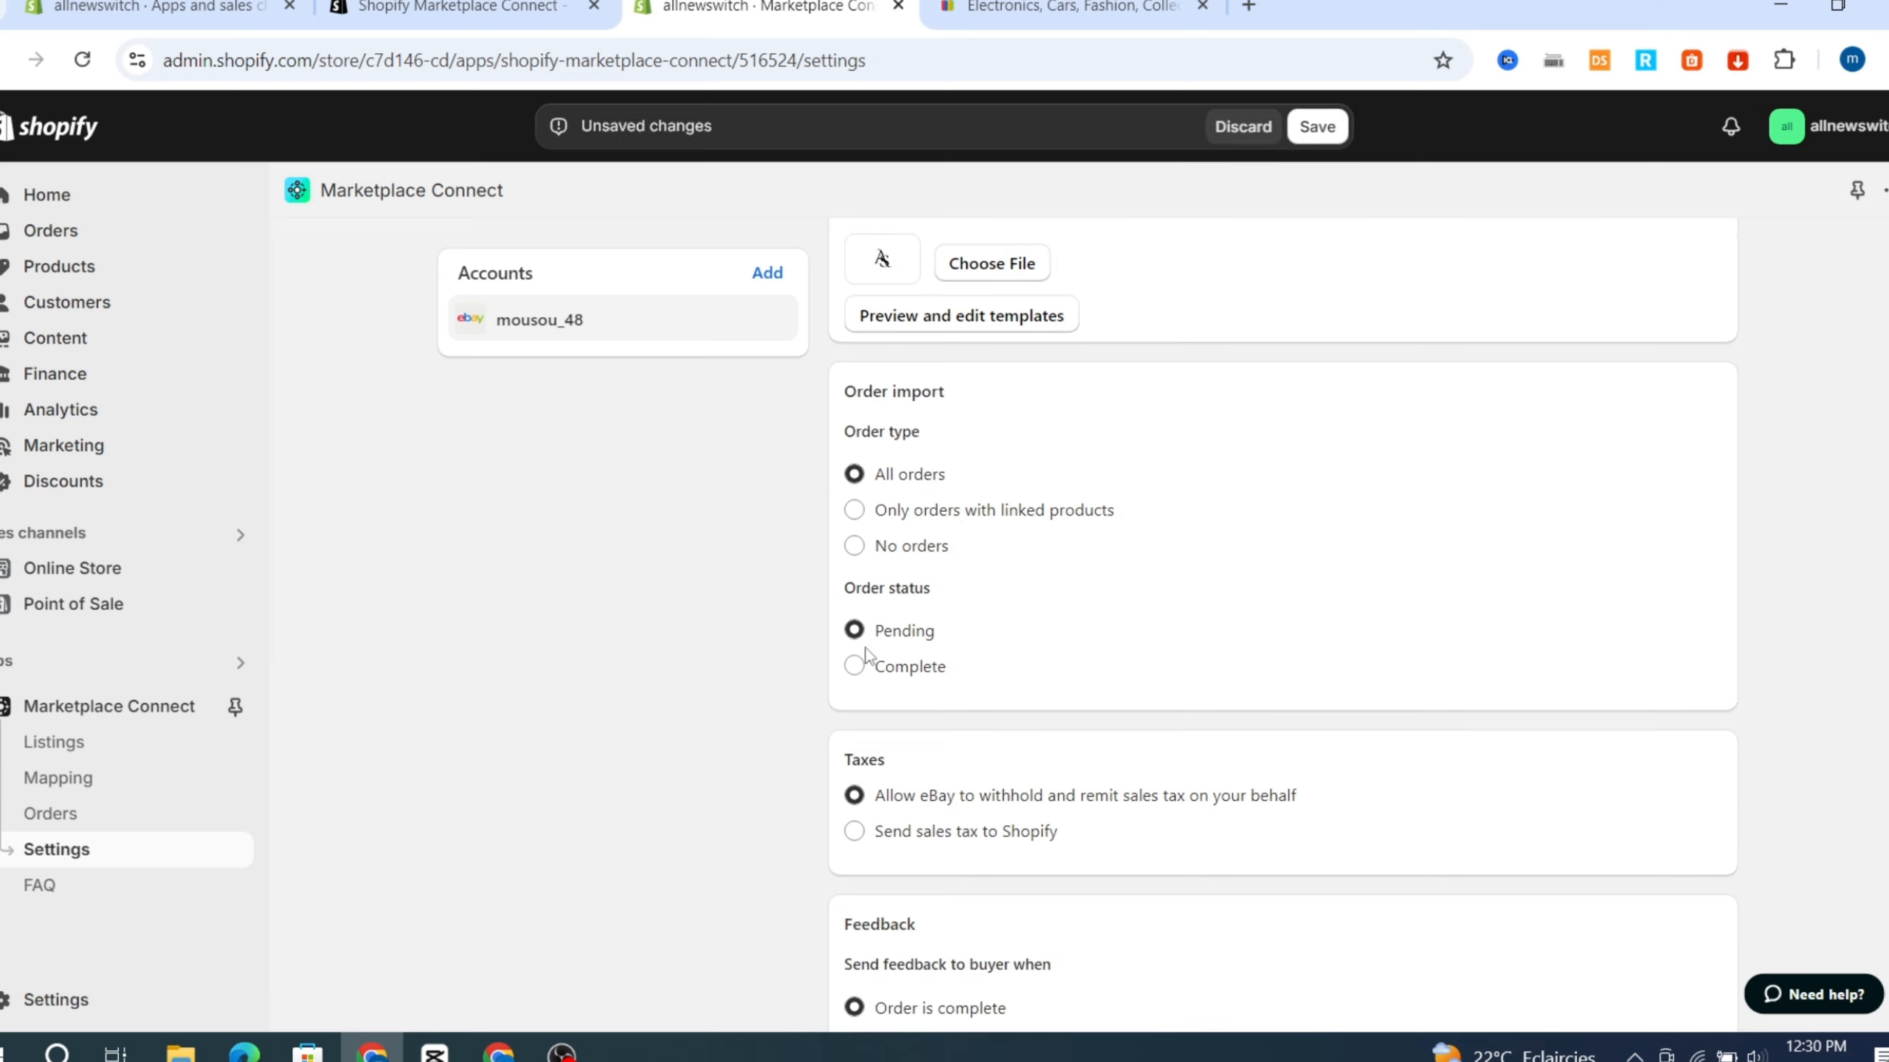
scroll(889, 584, down, 3)
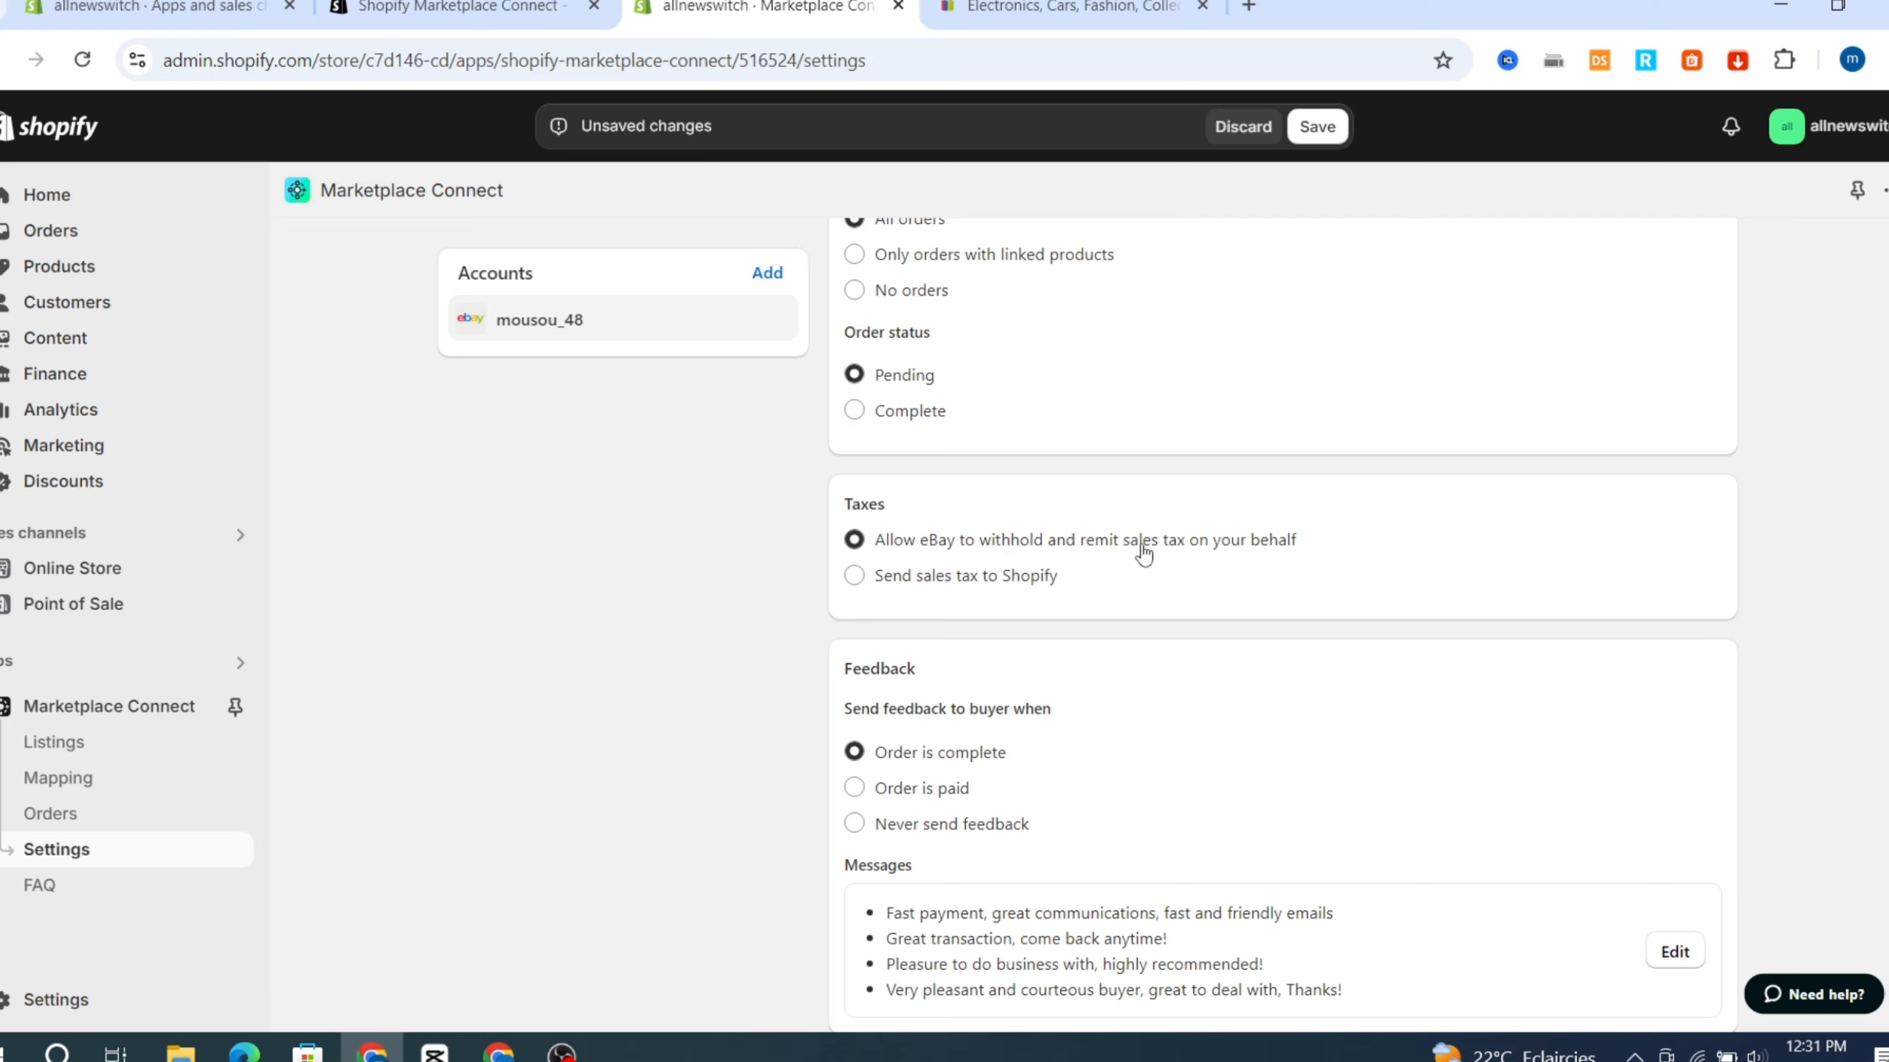
scroll(1212, 603, down, 1)
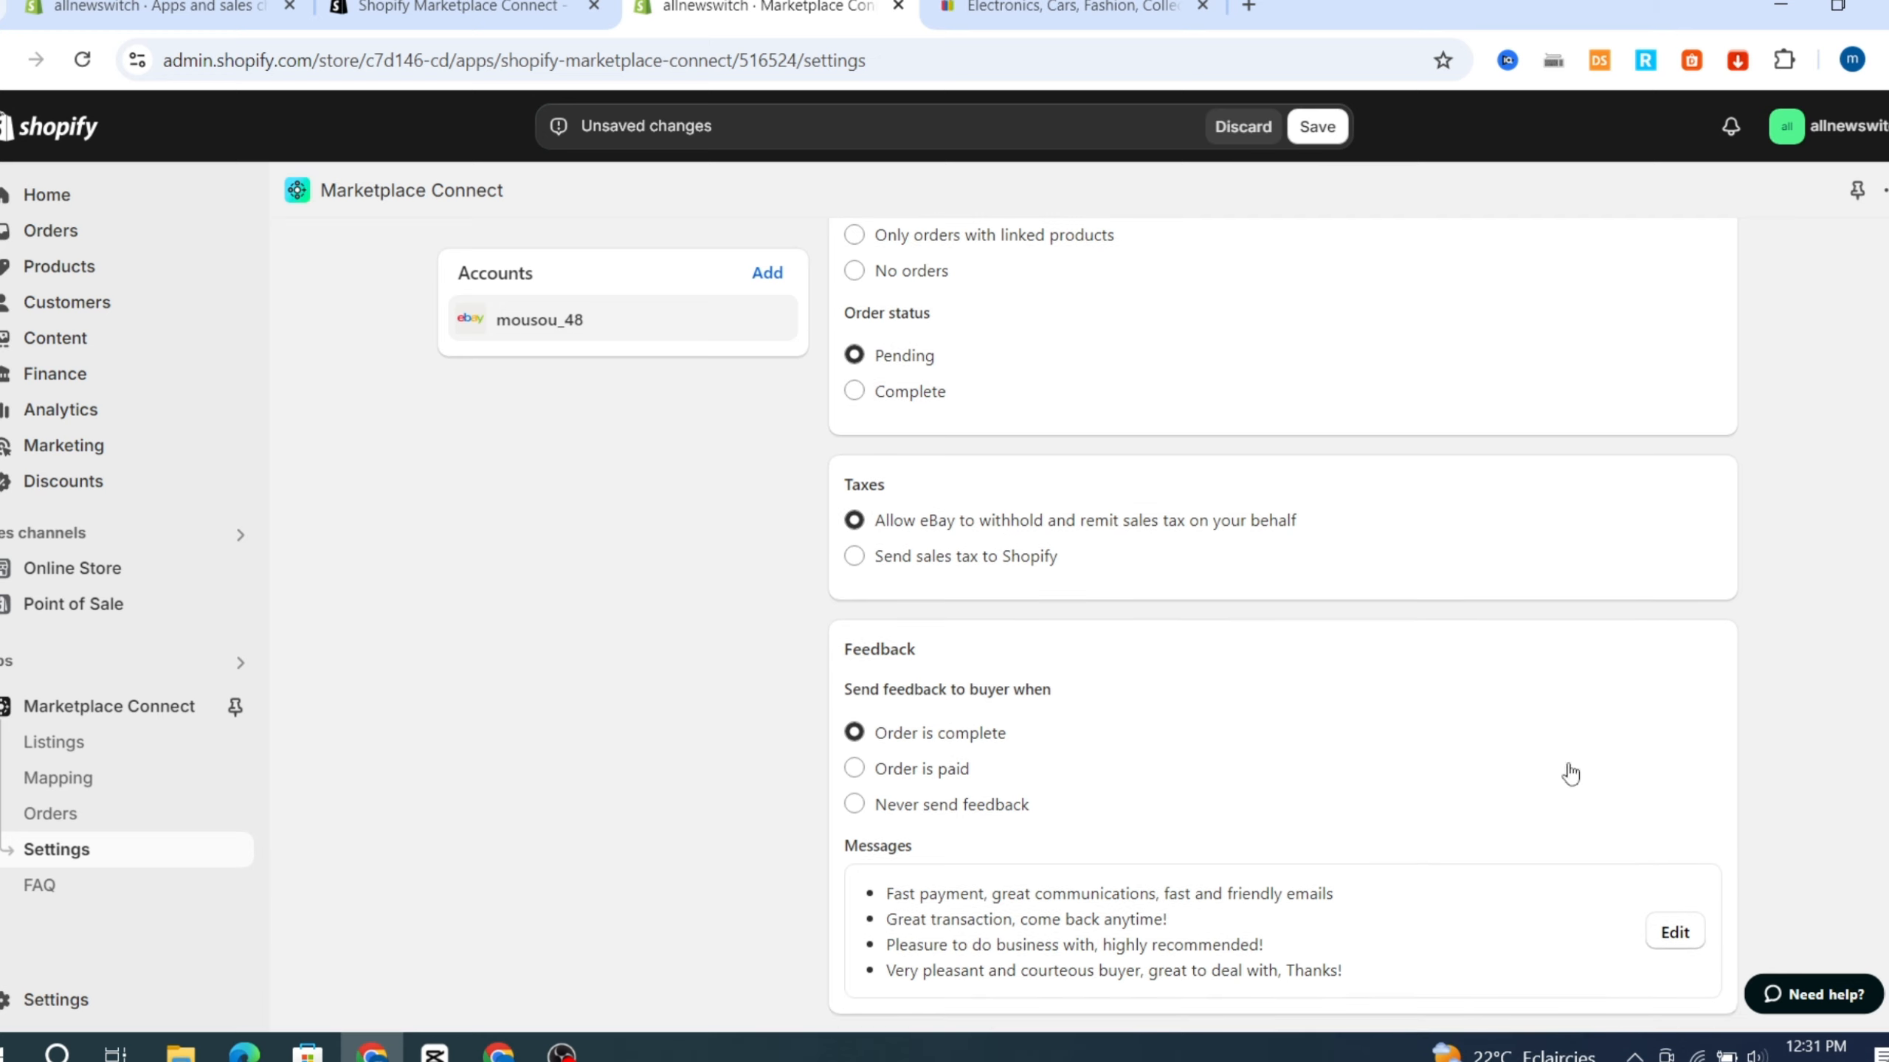
scroll(1163, 490, up, 15)
scroll(1141, 469, up, 8)
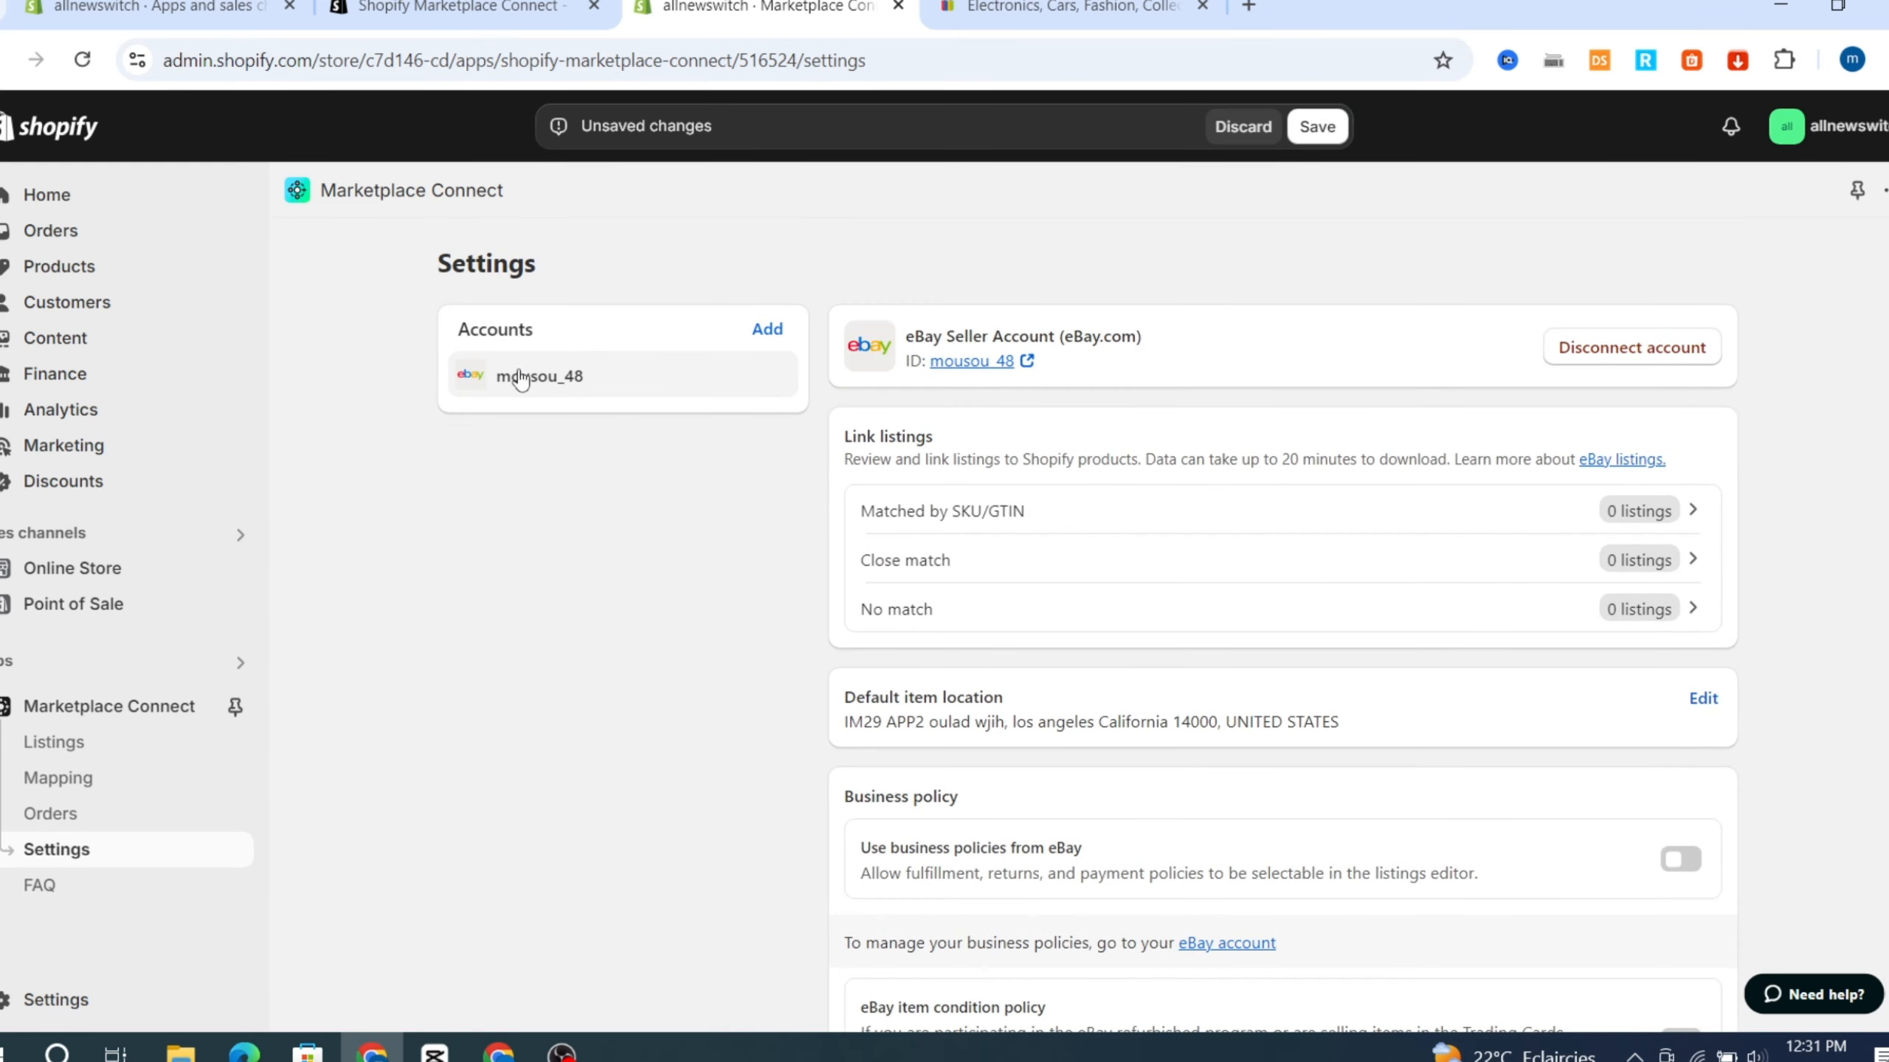
click(1317, 127)
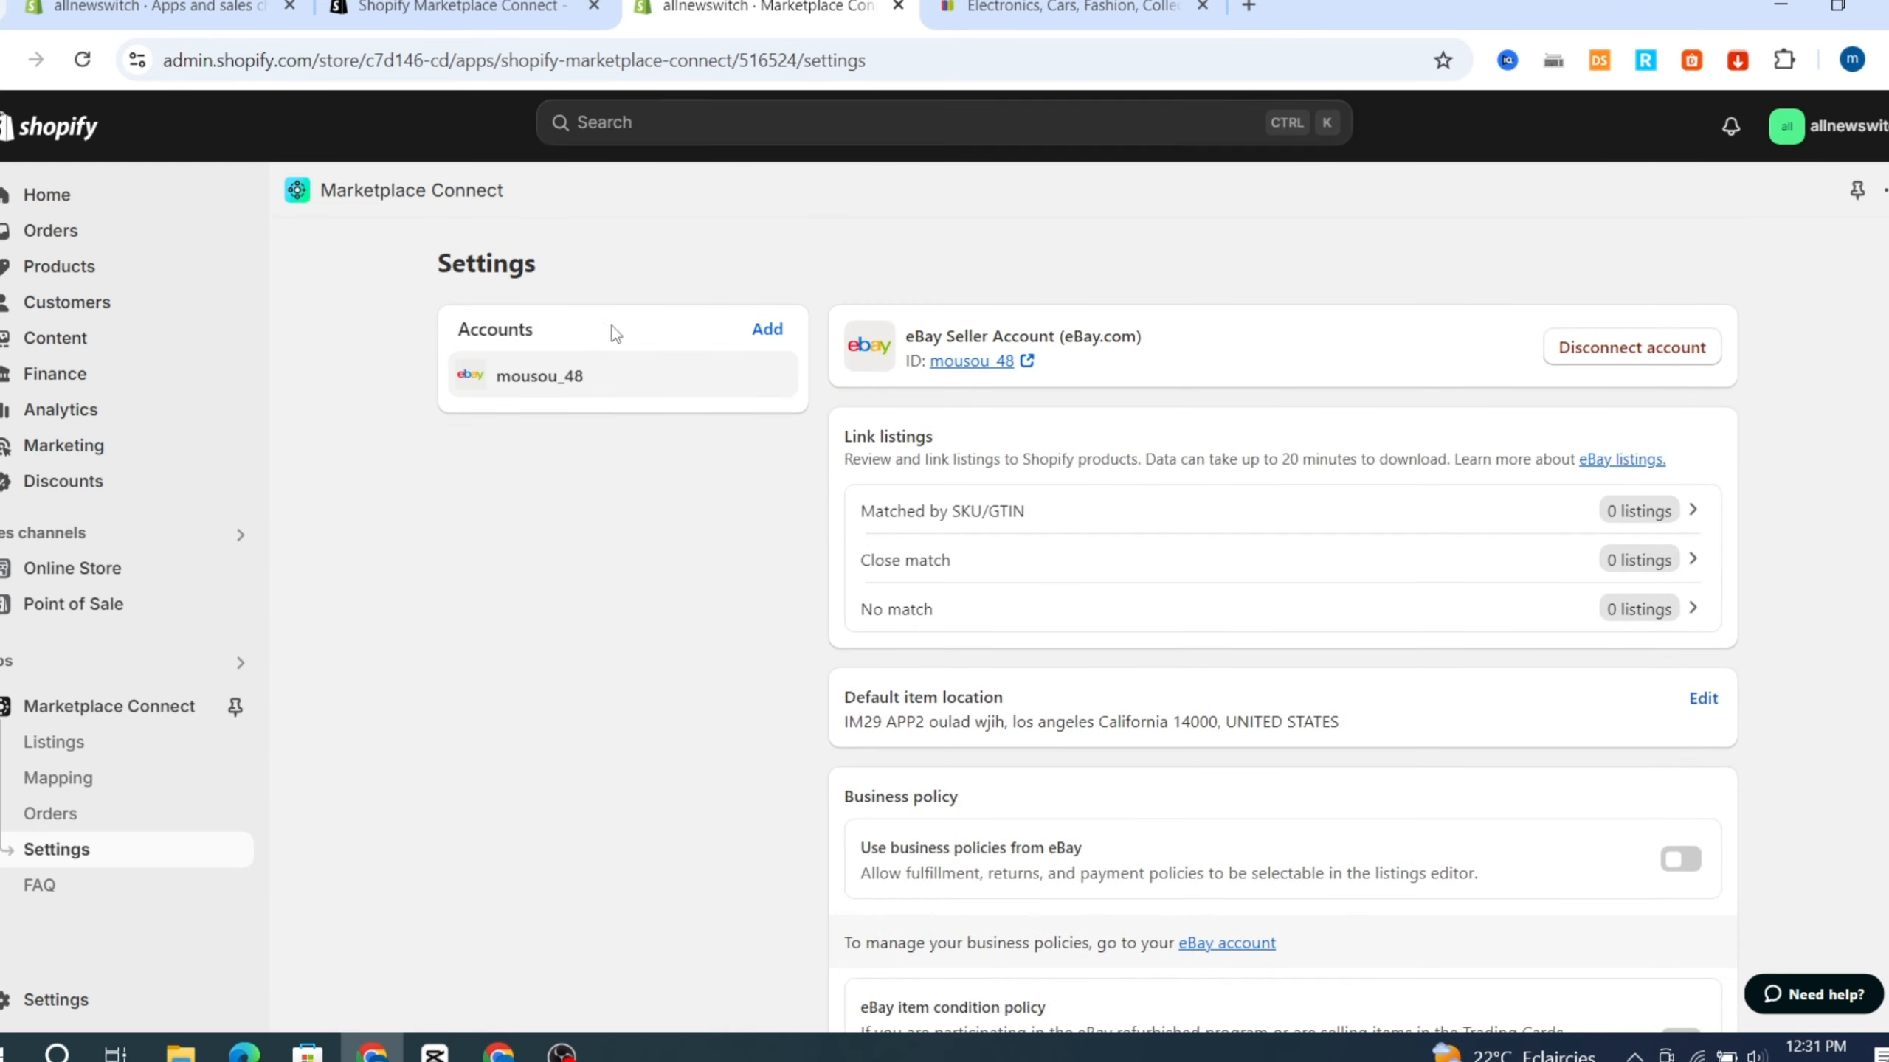
Check the eBay homepage and review the product listings and order import pages in Marketplace Connect.
click(1050, 7)
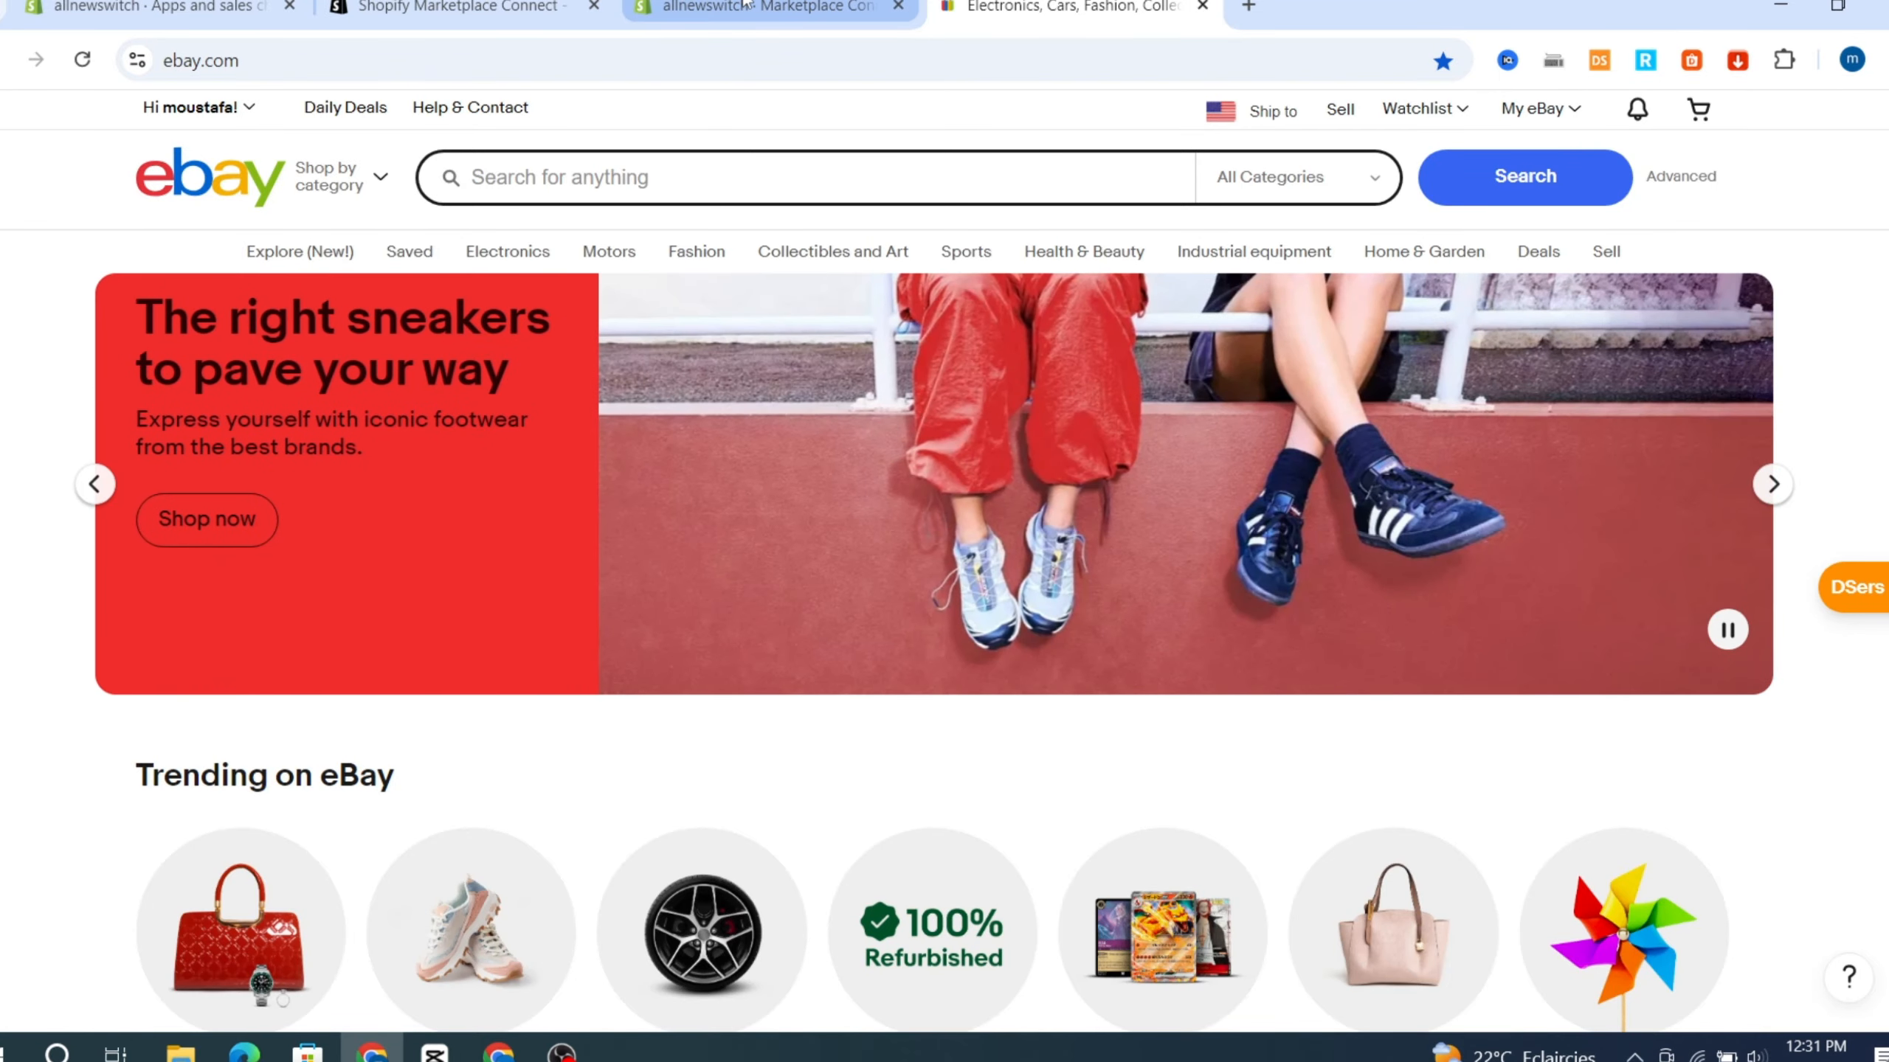
click(748, 8)
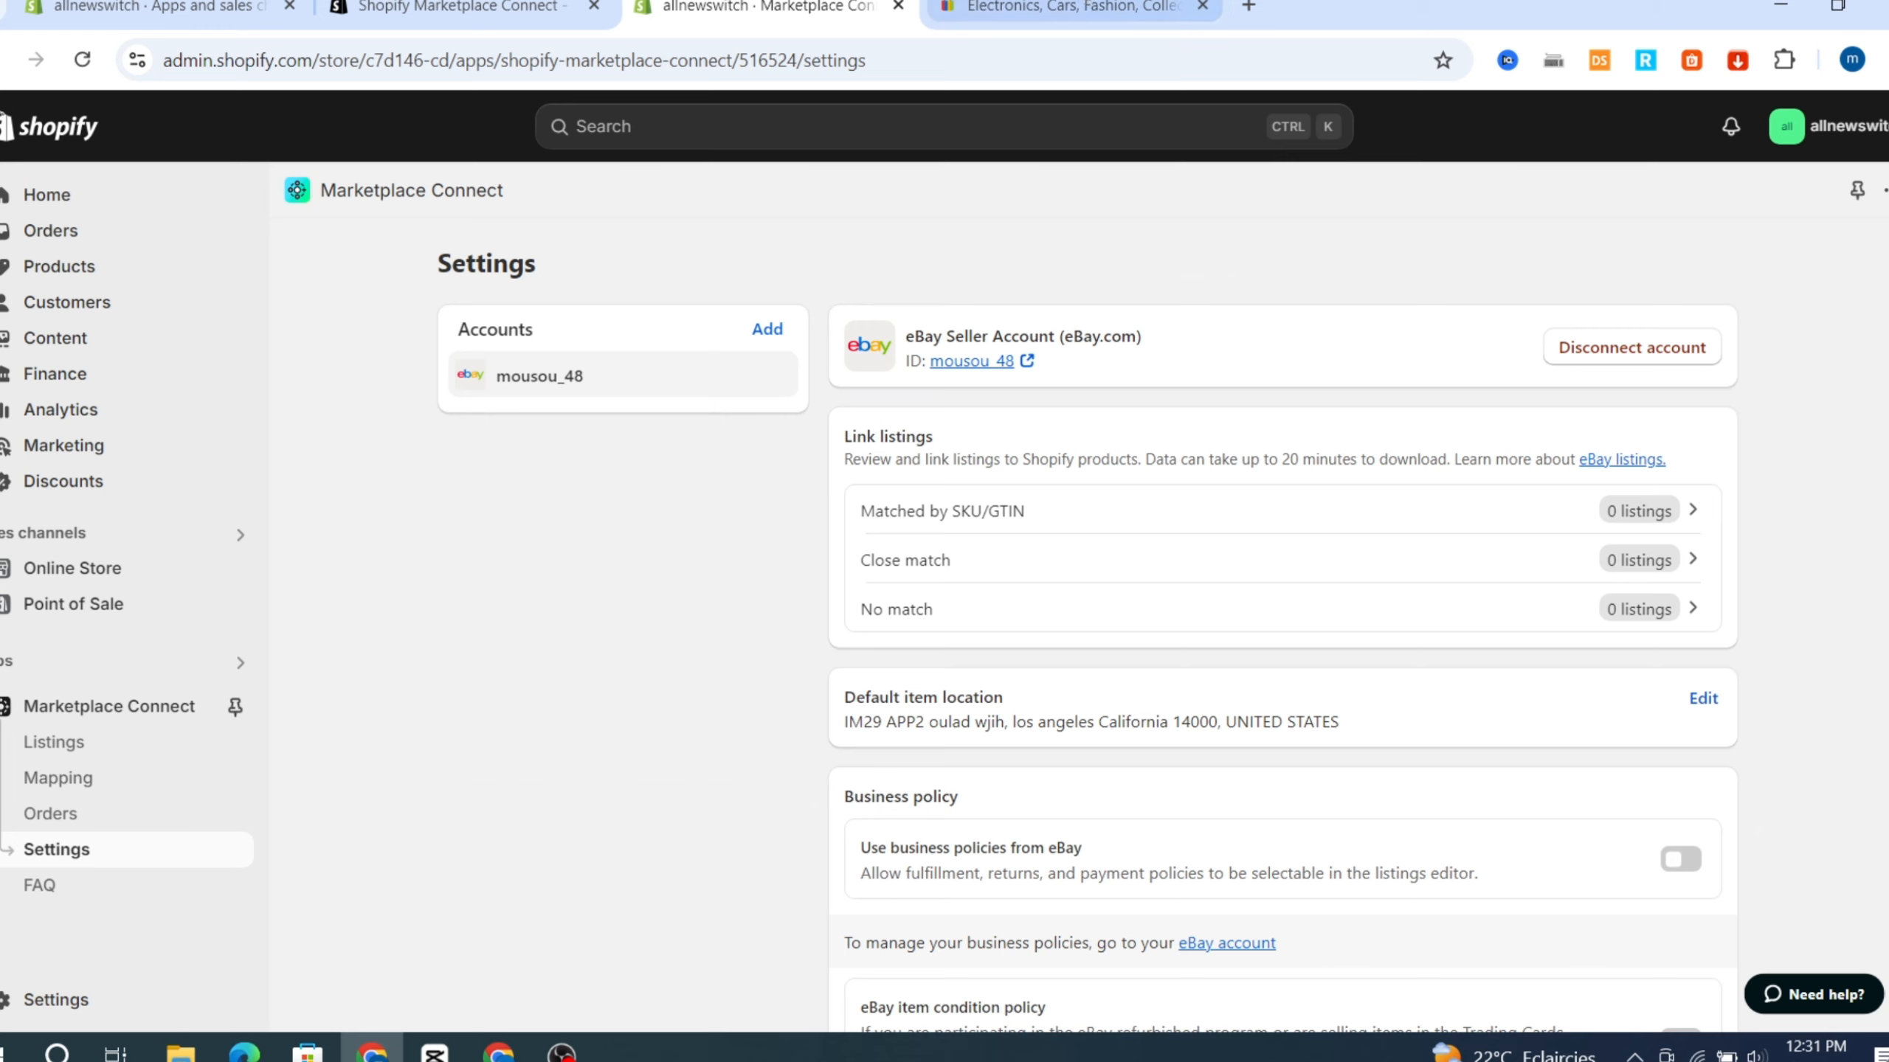
click(1071, 7)
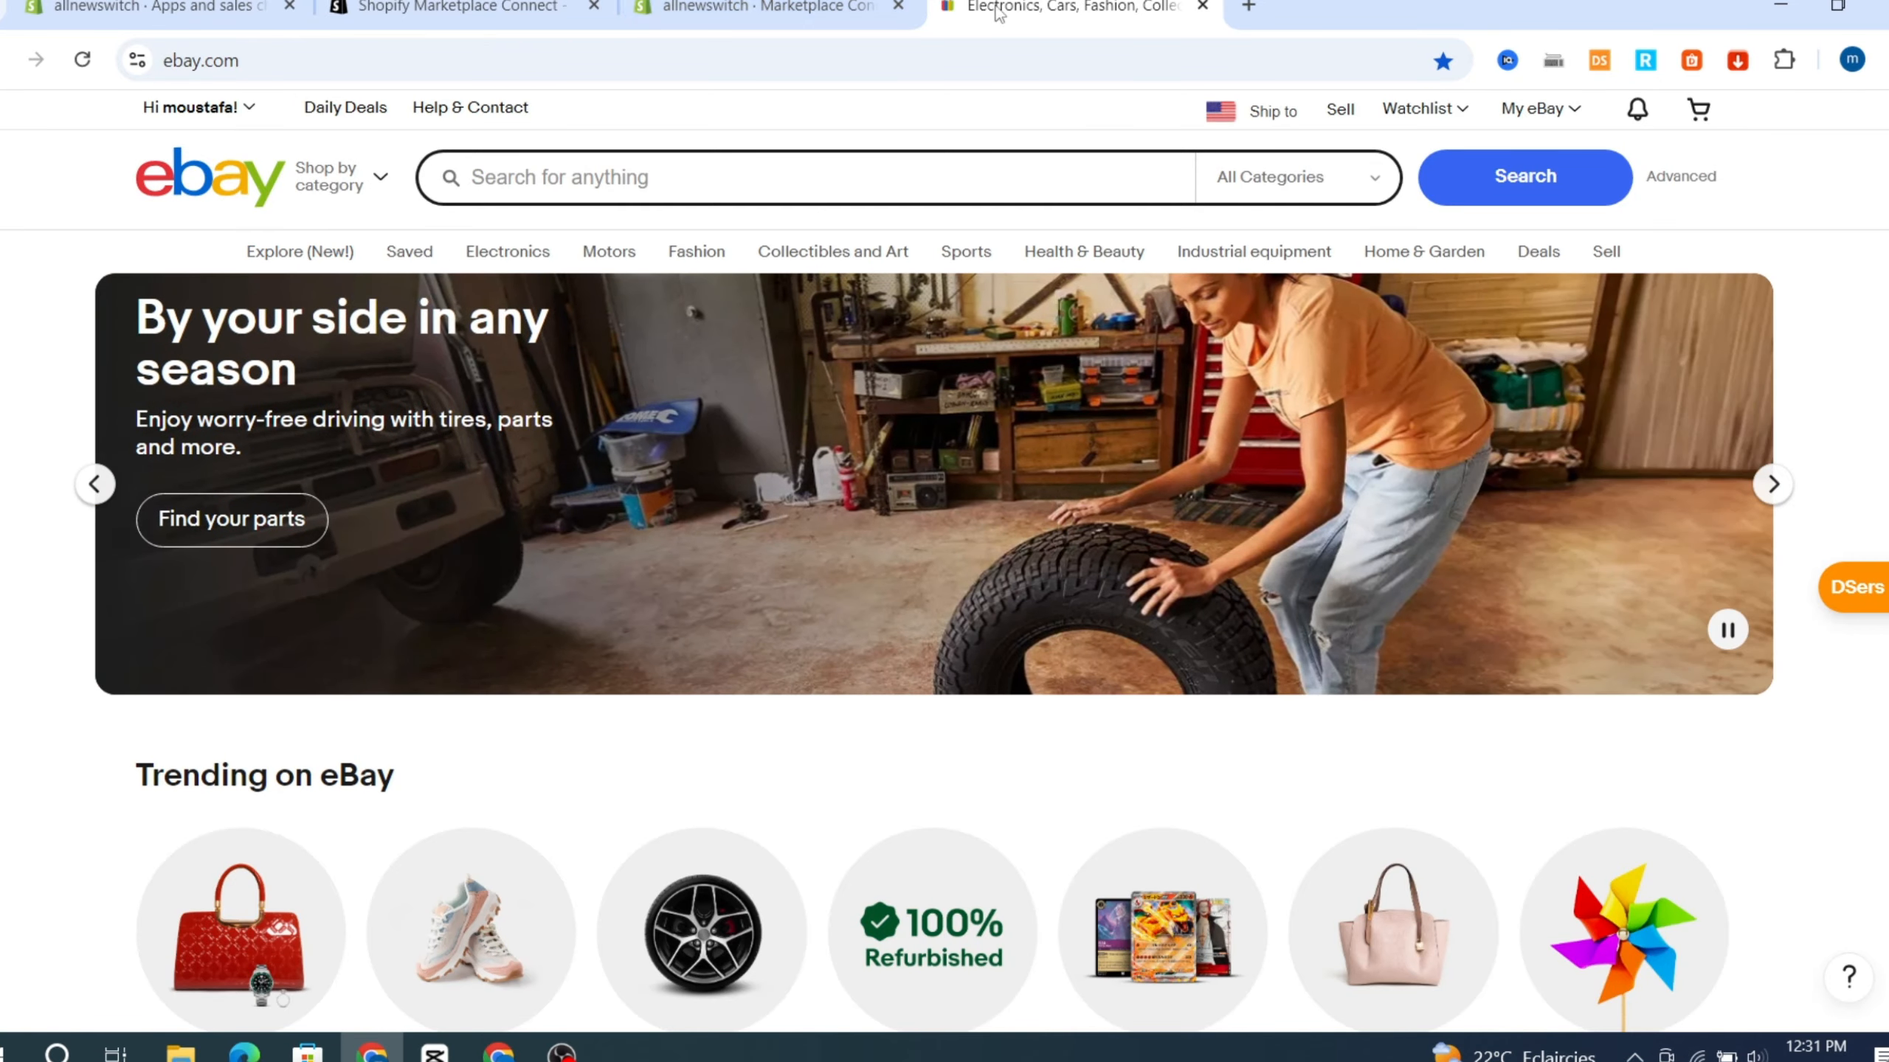
click(766, 9)
click(68, 748)
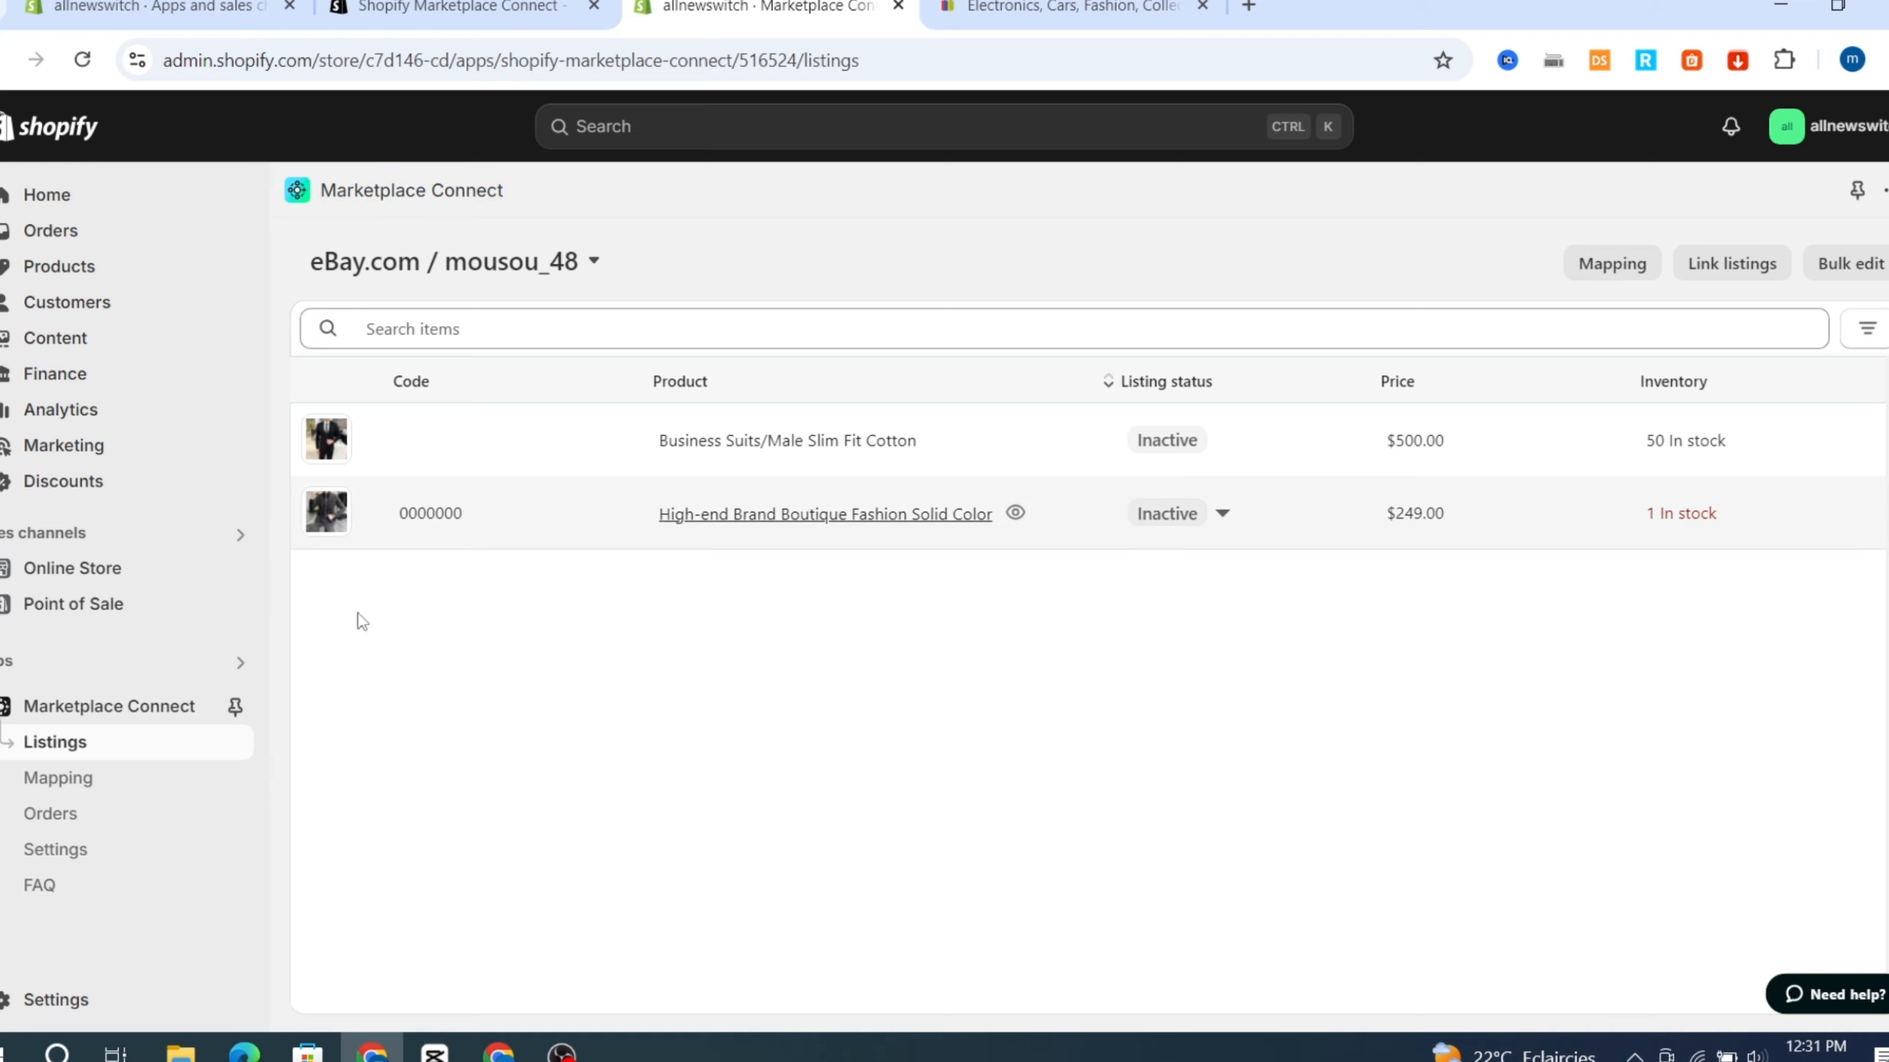
click(51, 813)
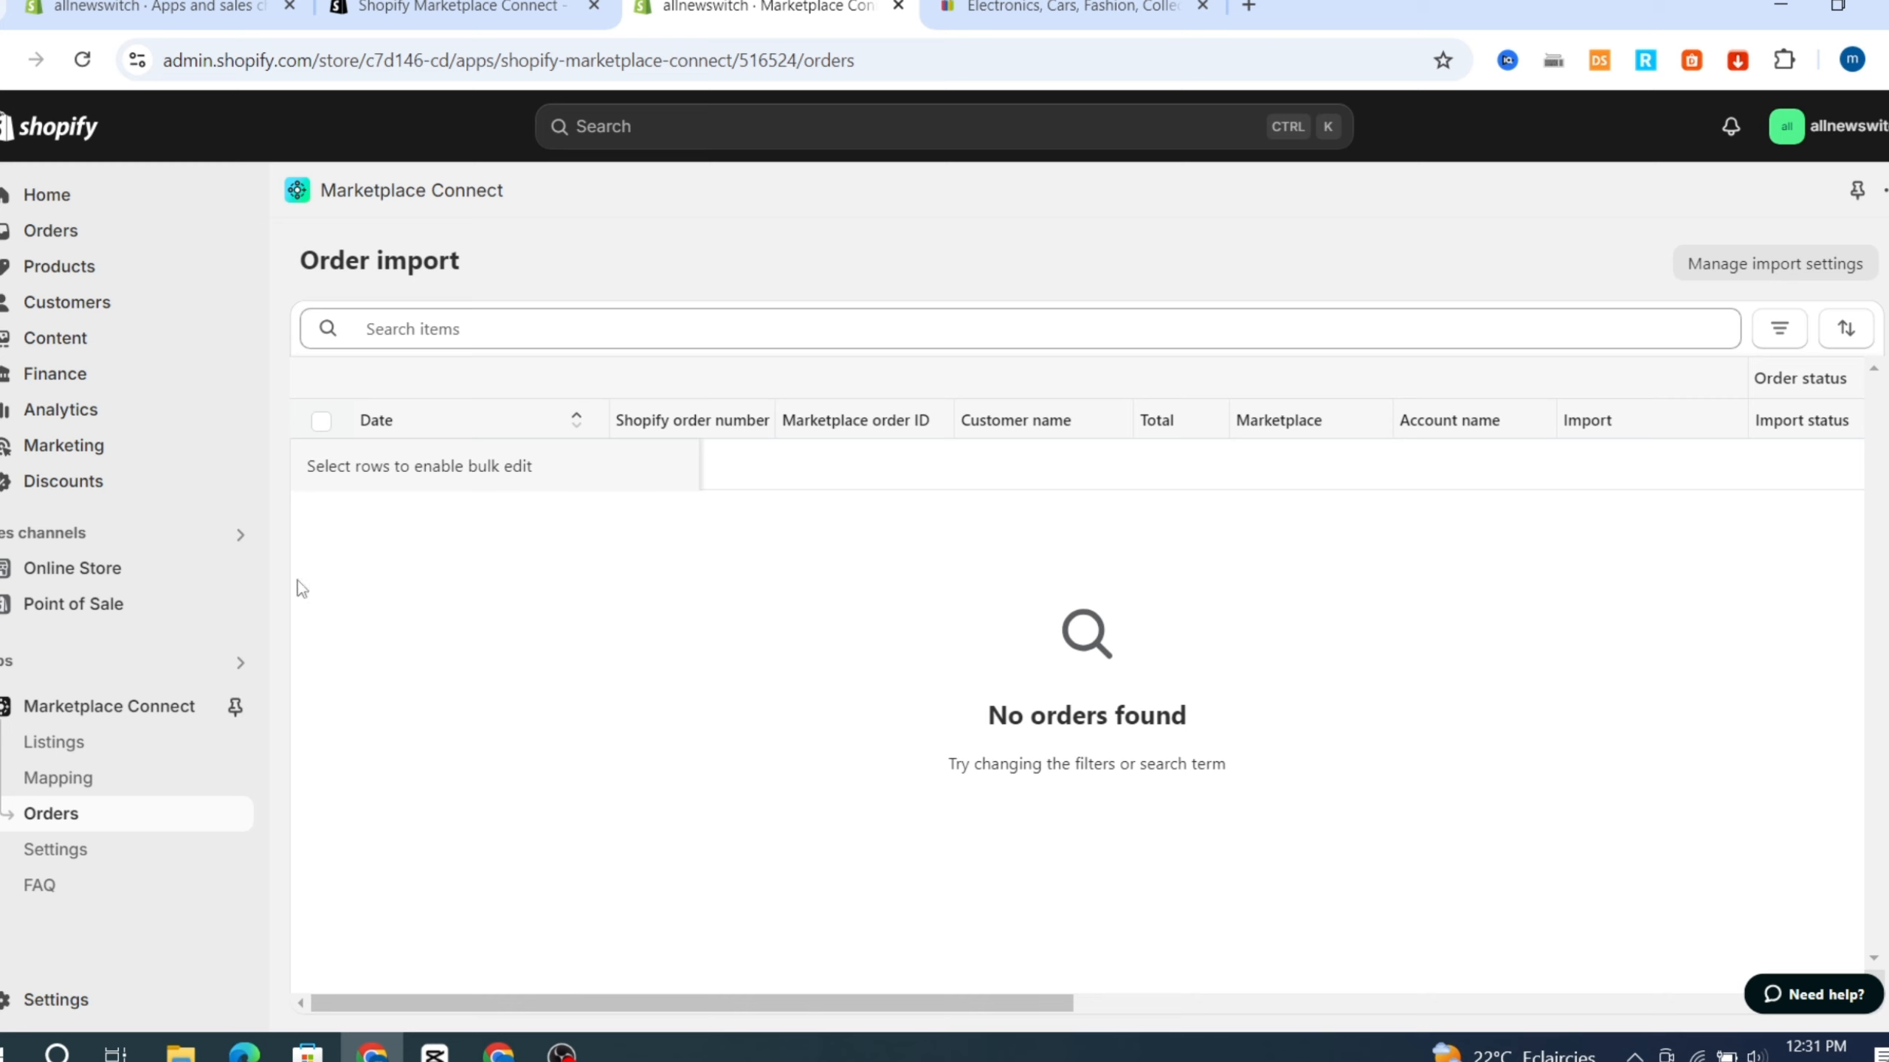
click(1105, 9)
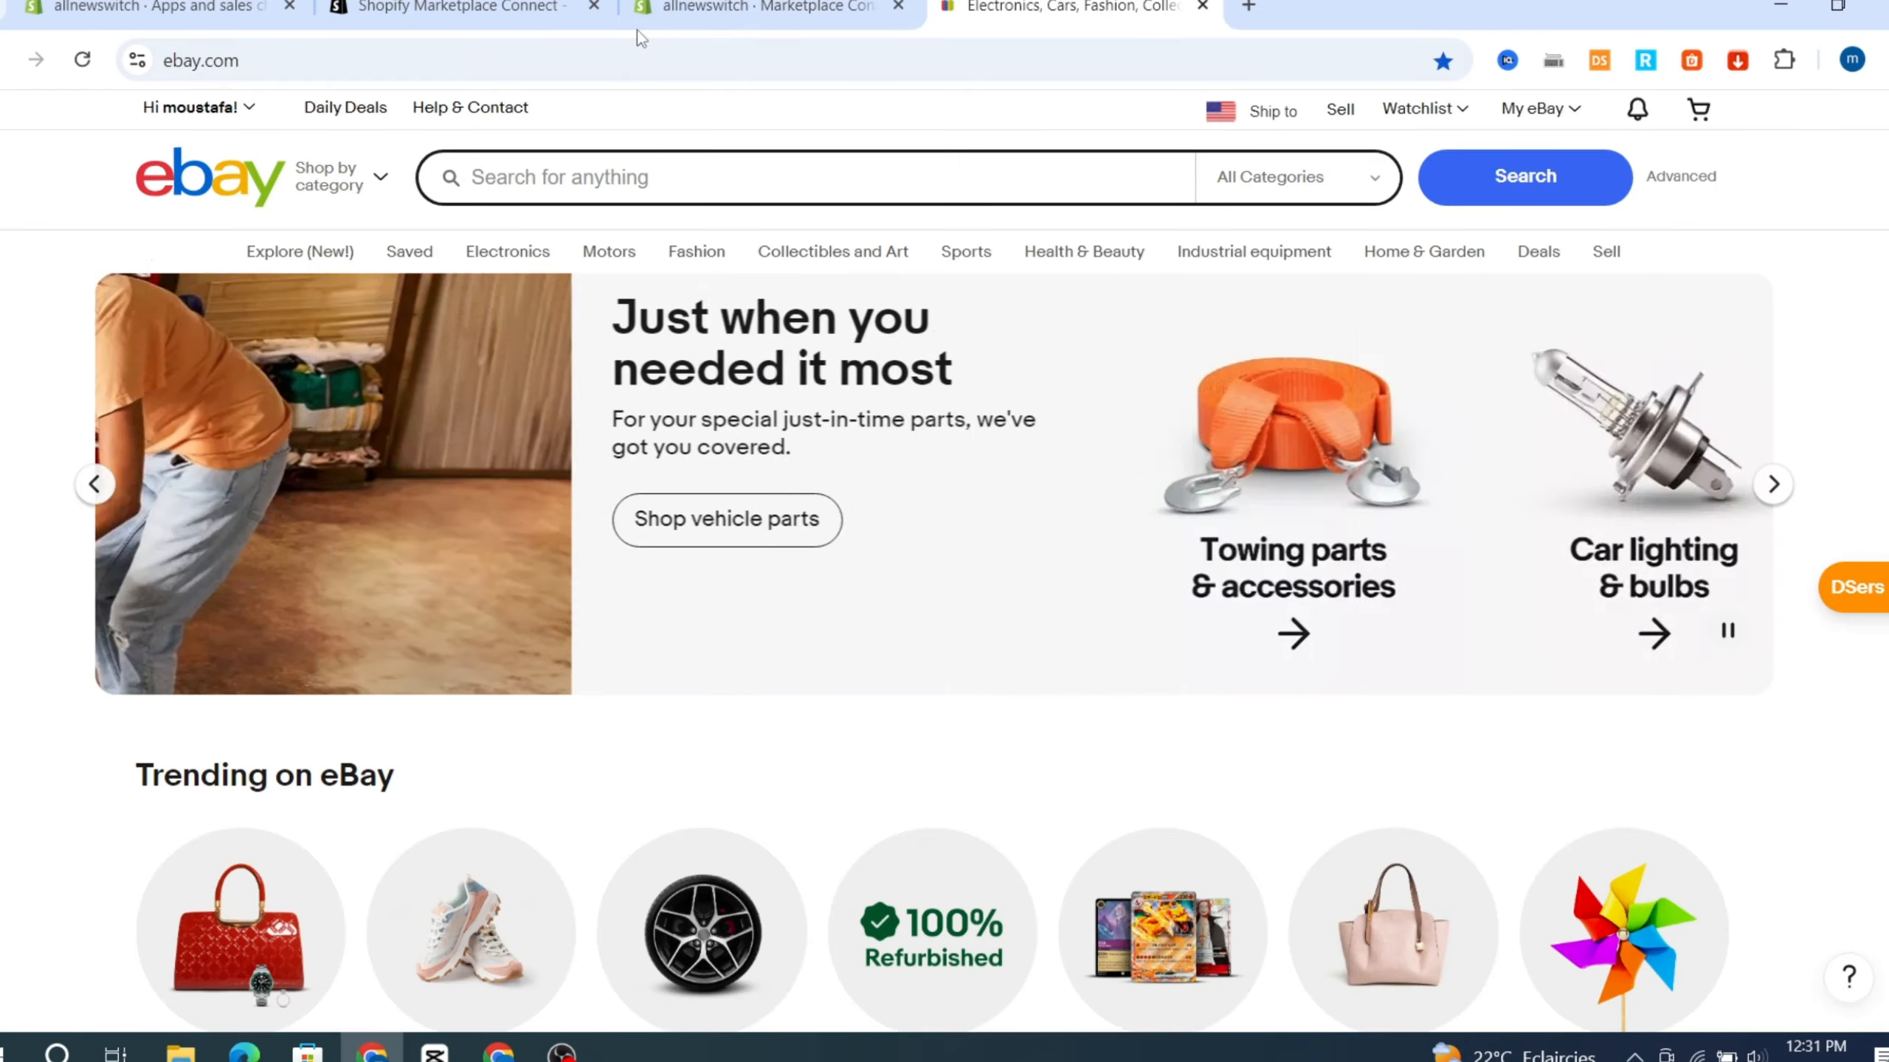